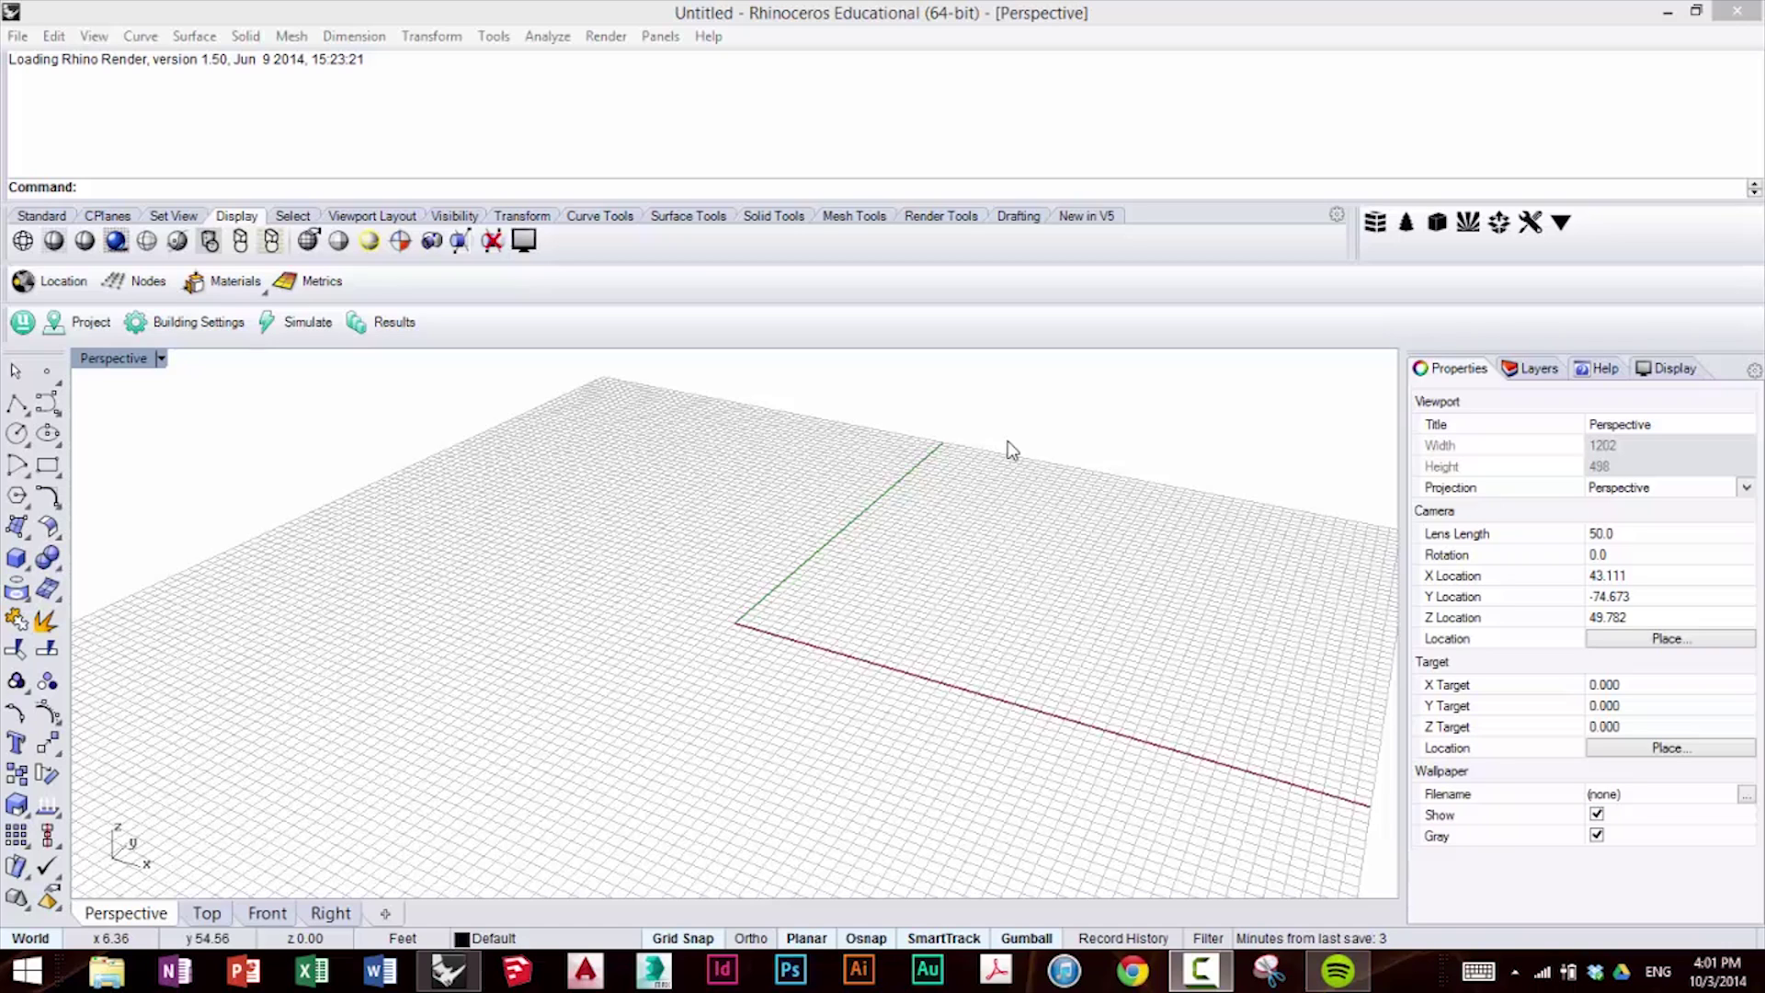
Open the newproject.umi UMI project and maximize the Perspective viewport.
{"action": "left_click", "coordinate": [37, 322]}
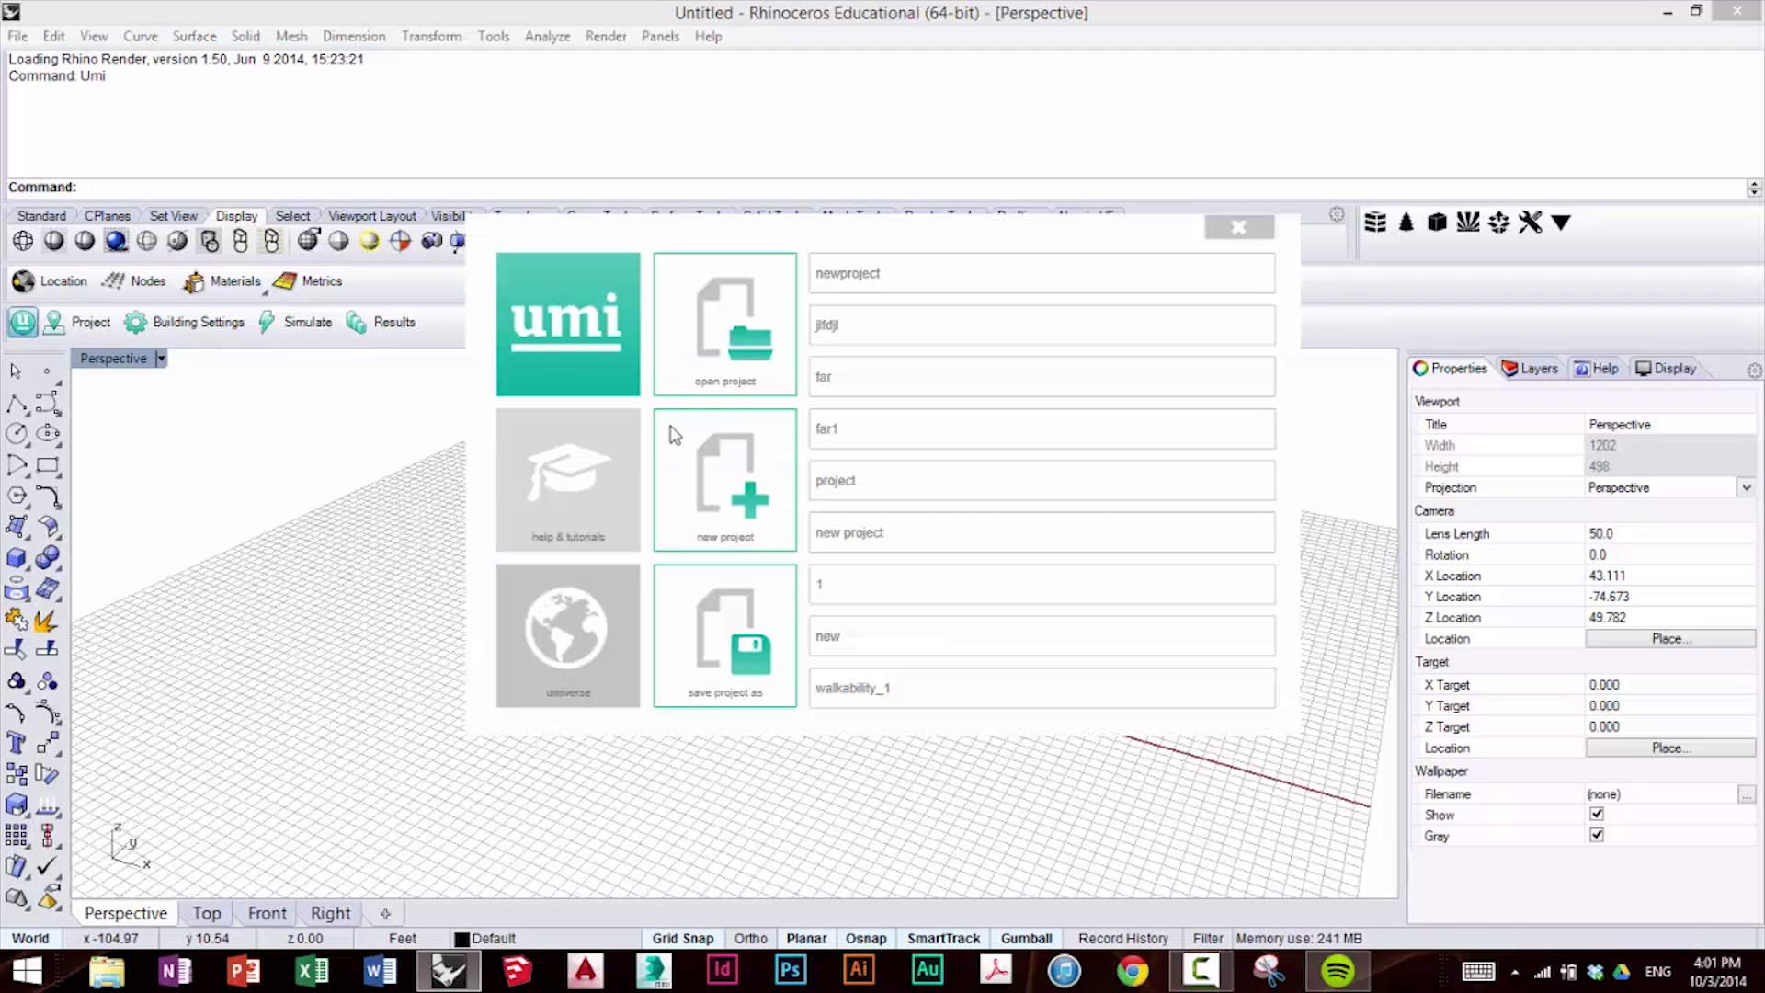
{"action": "left_click", "coordinate": [737, 344]}
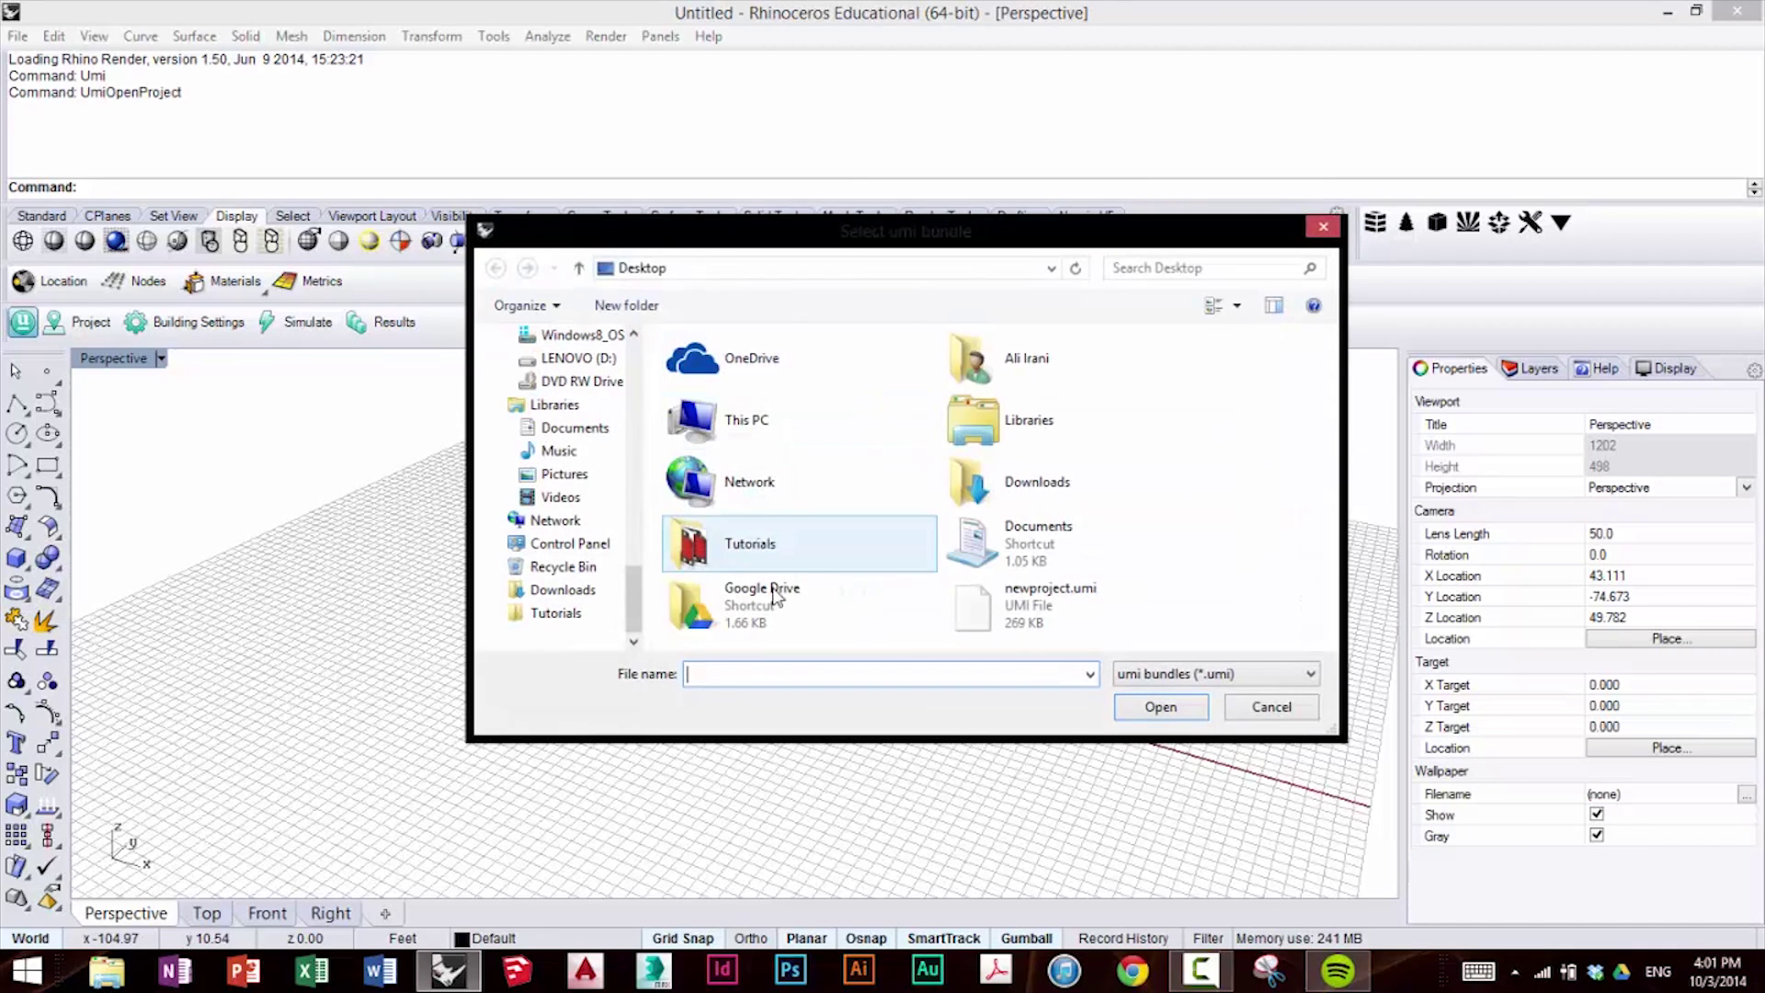
{"action": "double_click", "coordinate": [989, 596]}
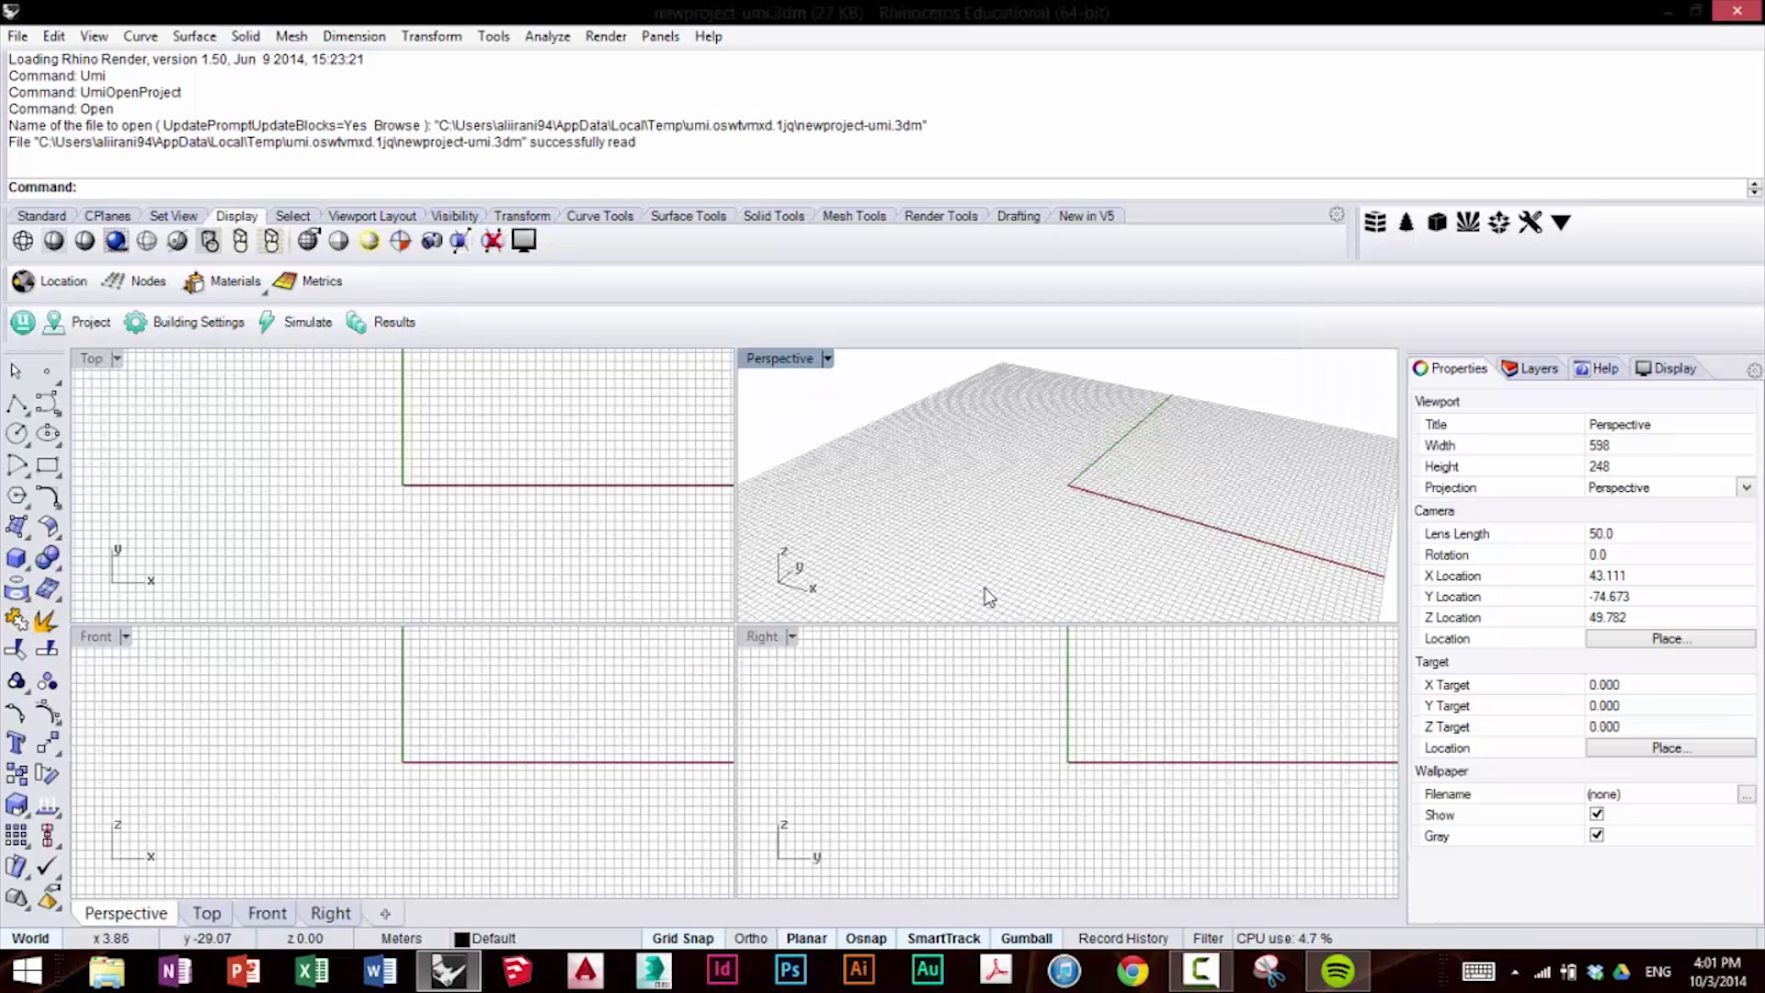
{"action": "double_click", "coordinate": [792, 370]}
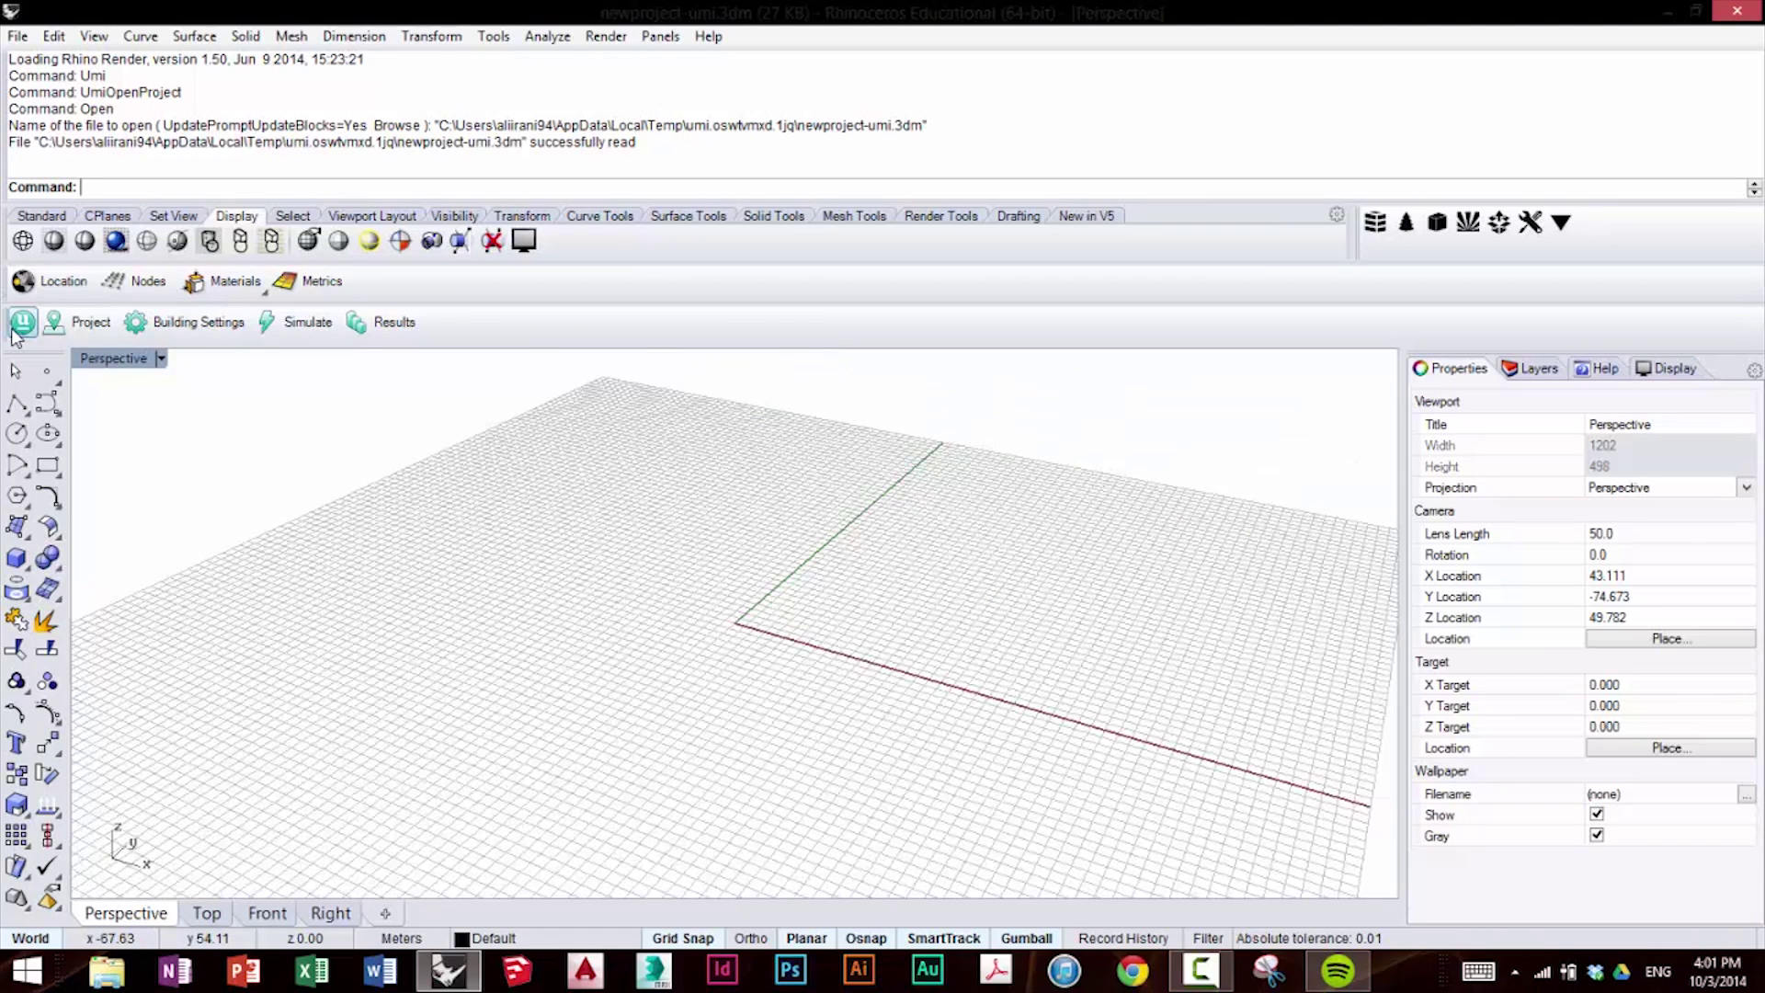
Save the project as a new UMI project named far on the Desktop.
{"action": "left_click", "coordinate": [13, 333]}
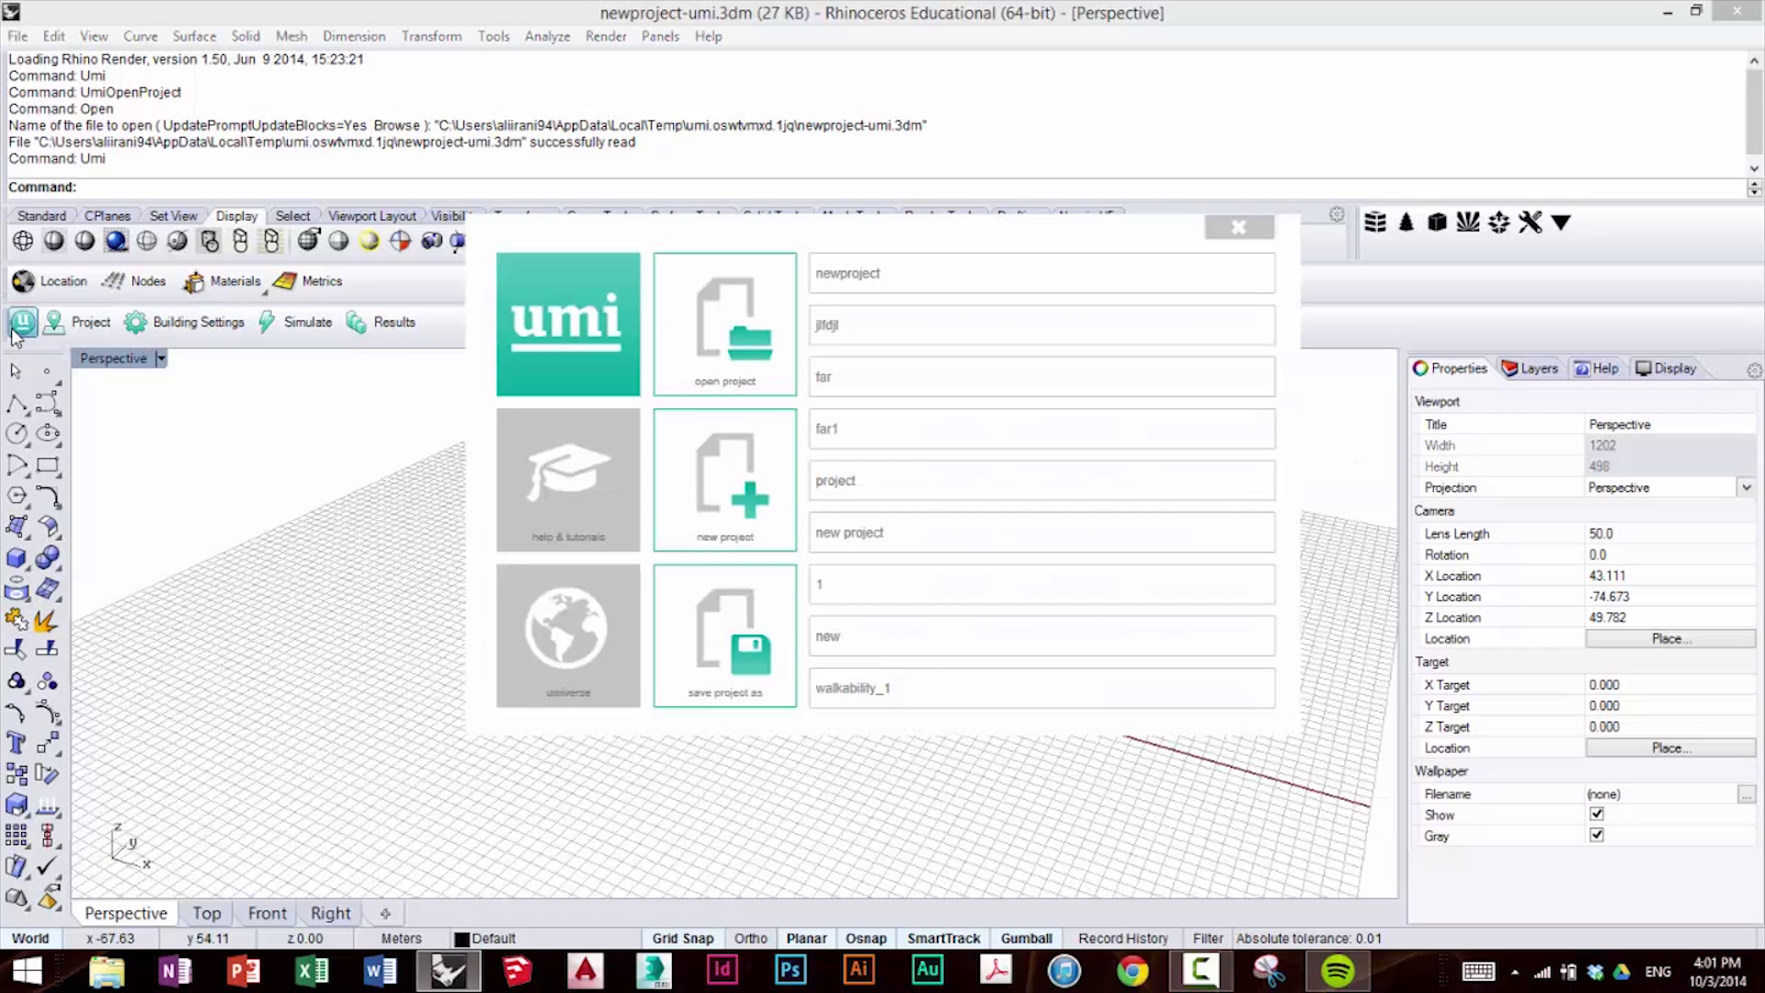
{"action": "left_click", "coordinate": [750, 633]}
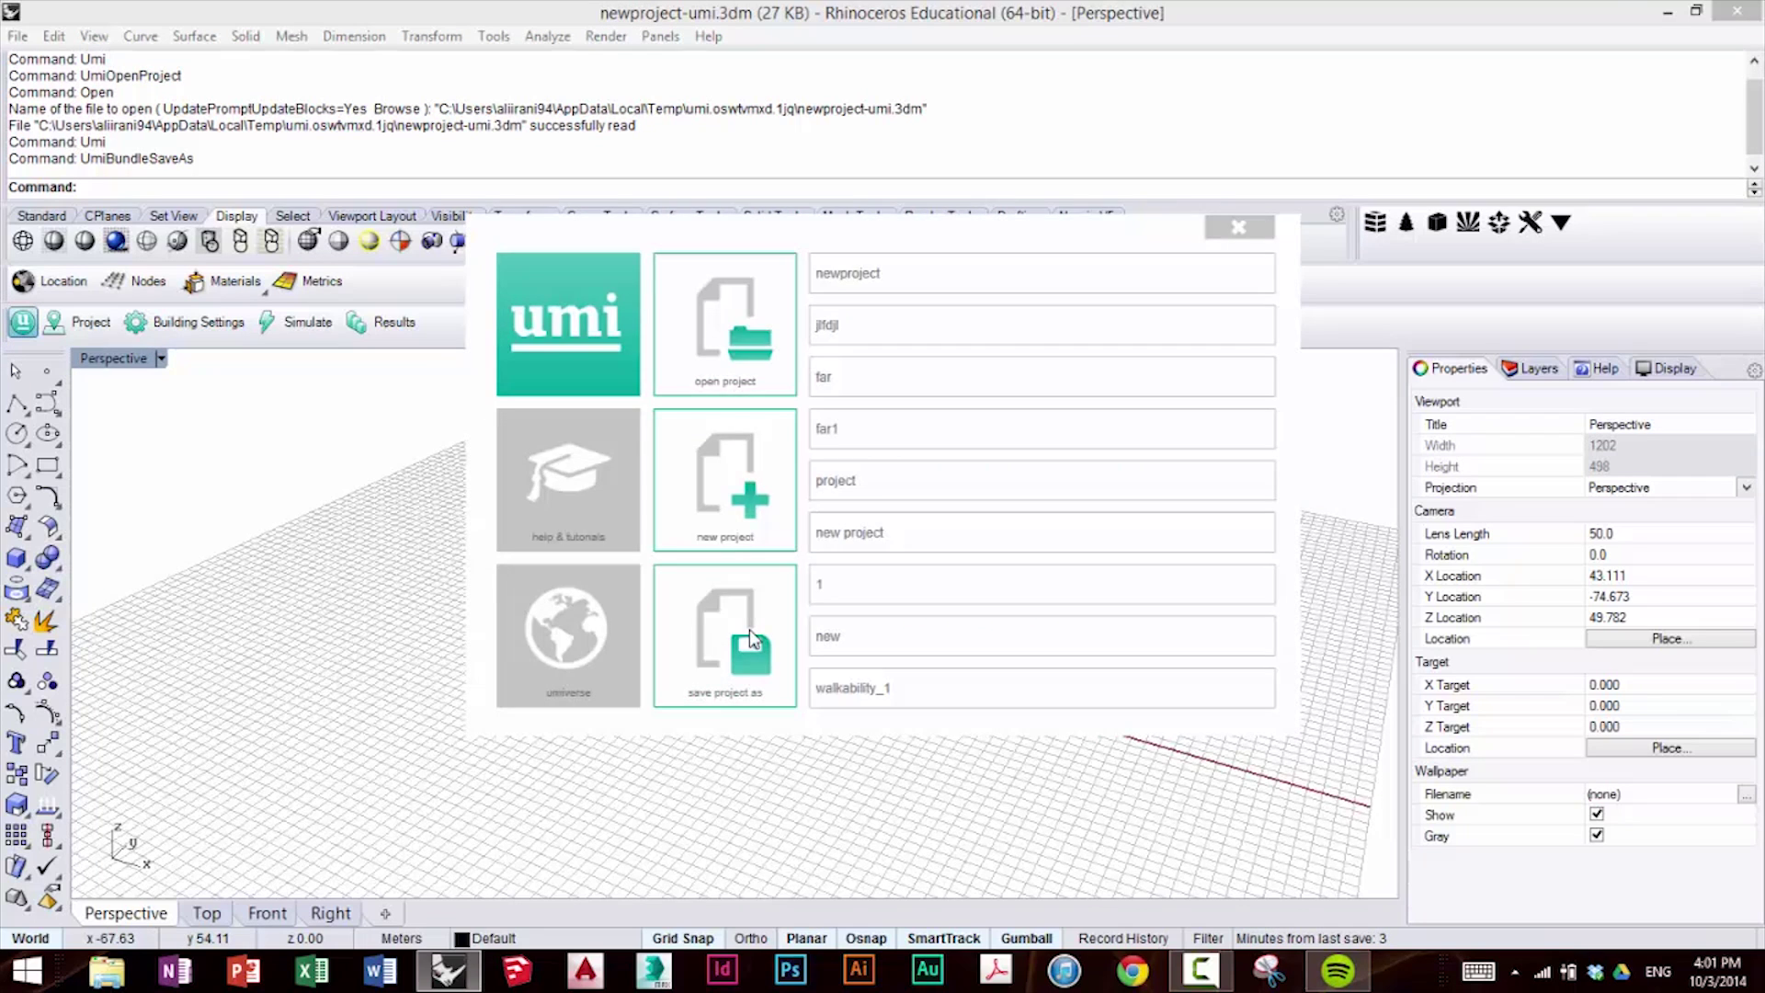
{"action": "type", "text": "fa"}
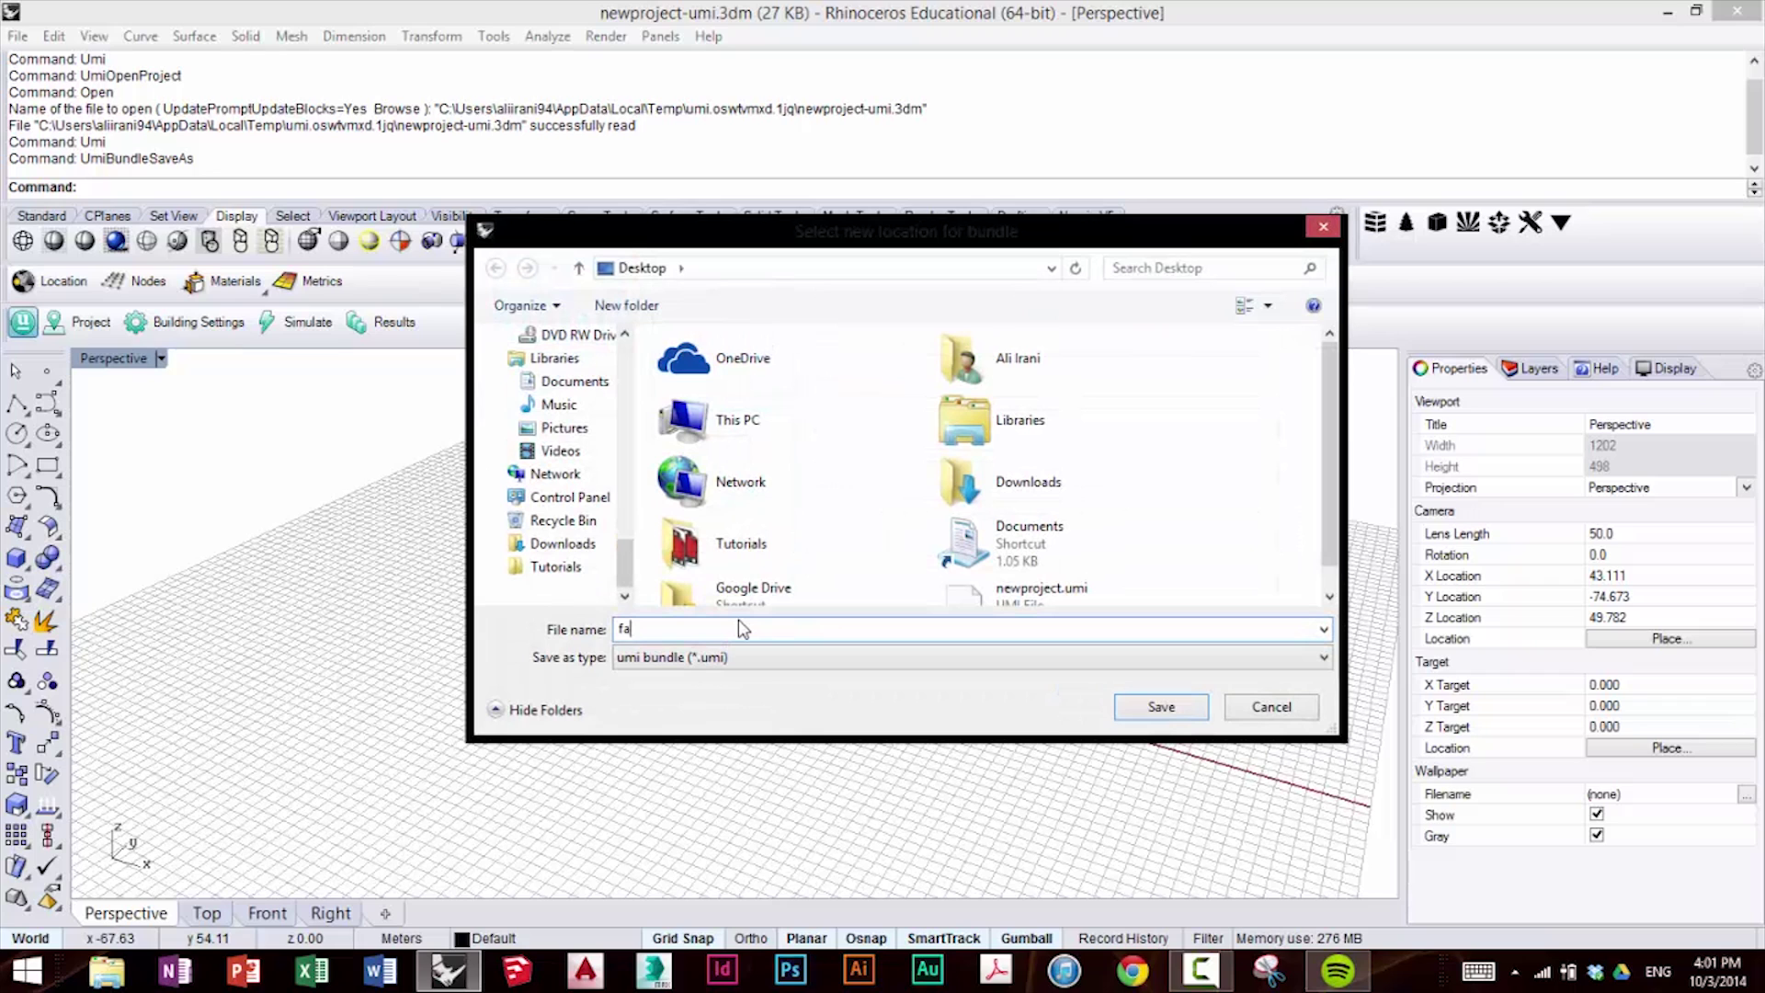
{"action": "type", "text": "r"}
{"action": "key", "text": "Return"}
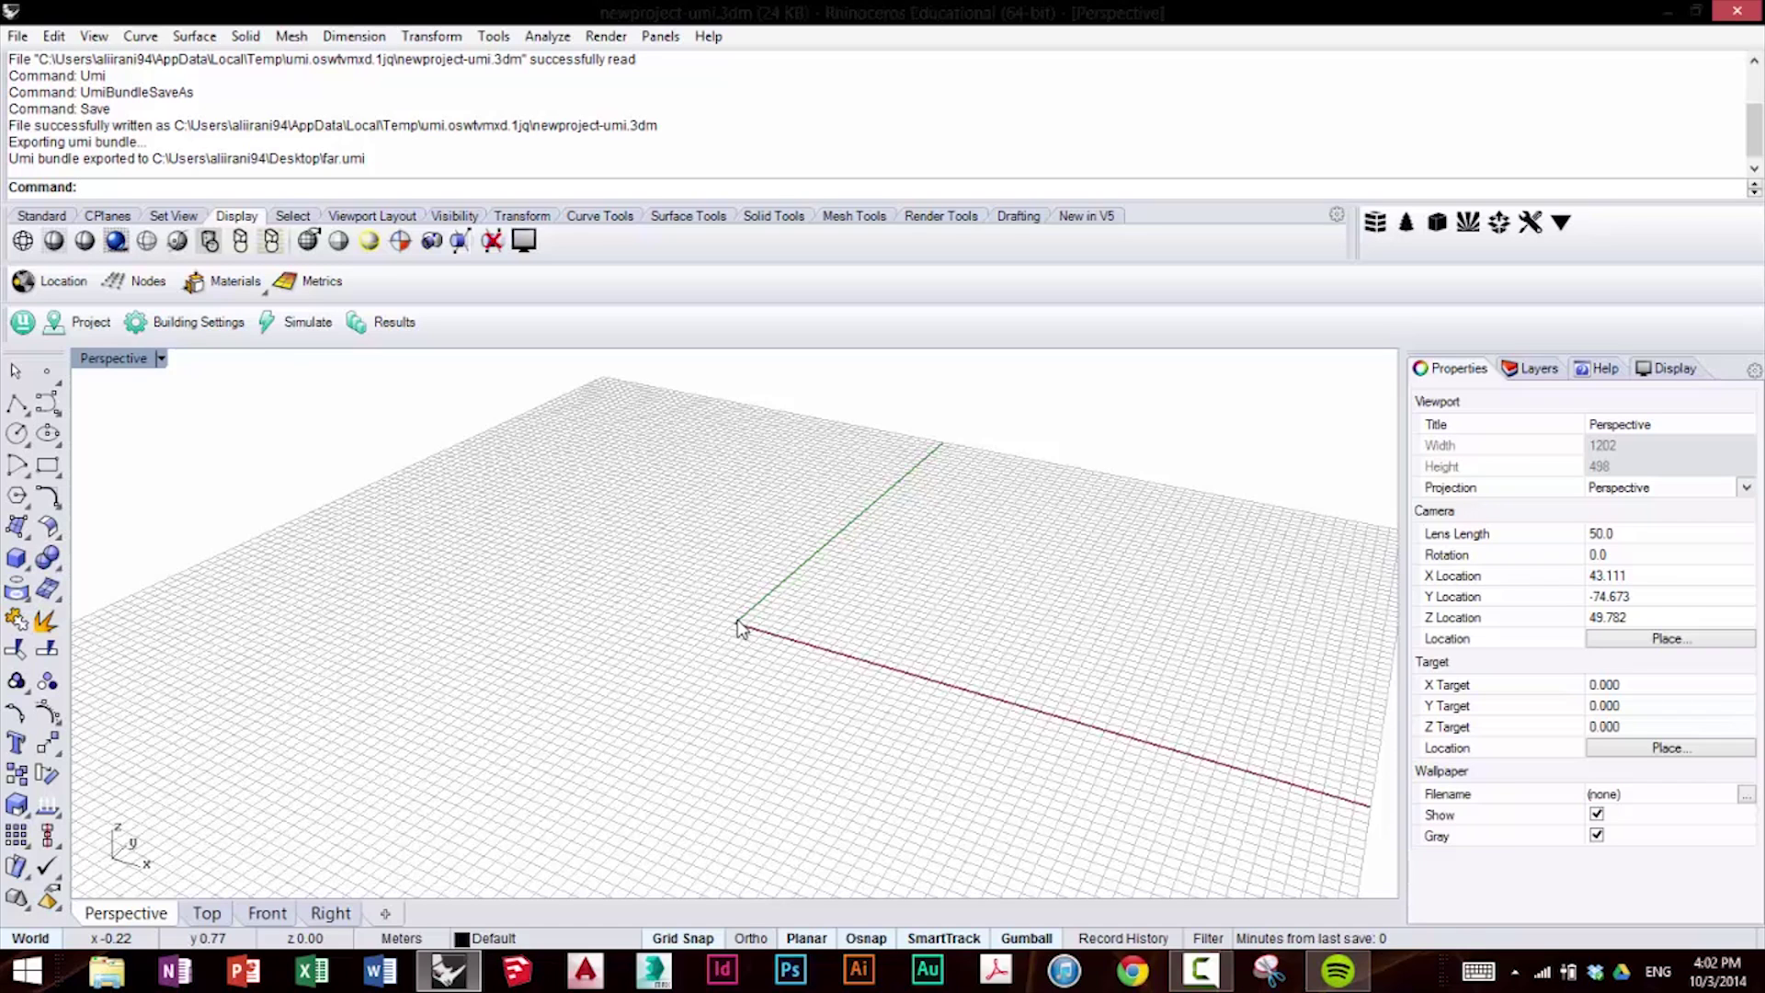
Draw a 6 × 6 × 3 box with its corner at 0,0,0 and show it Ghosted.
{"action": "type", "text": "box"}
{"action": "key", "text": "Return"}
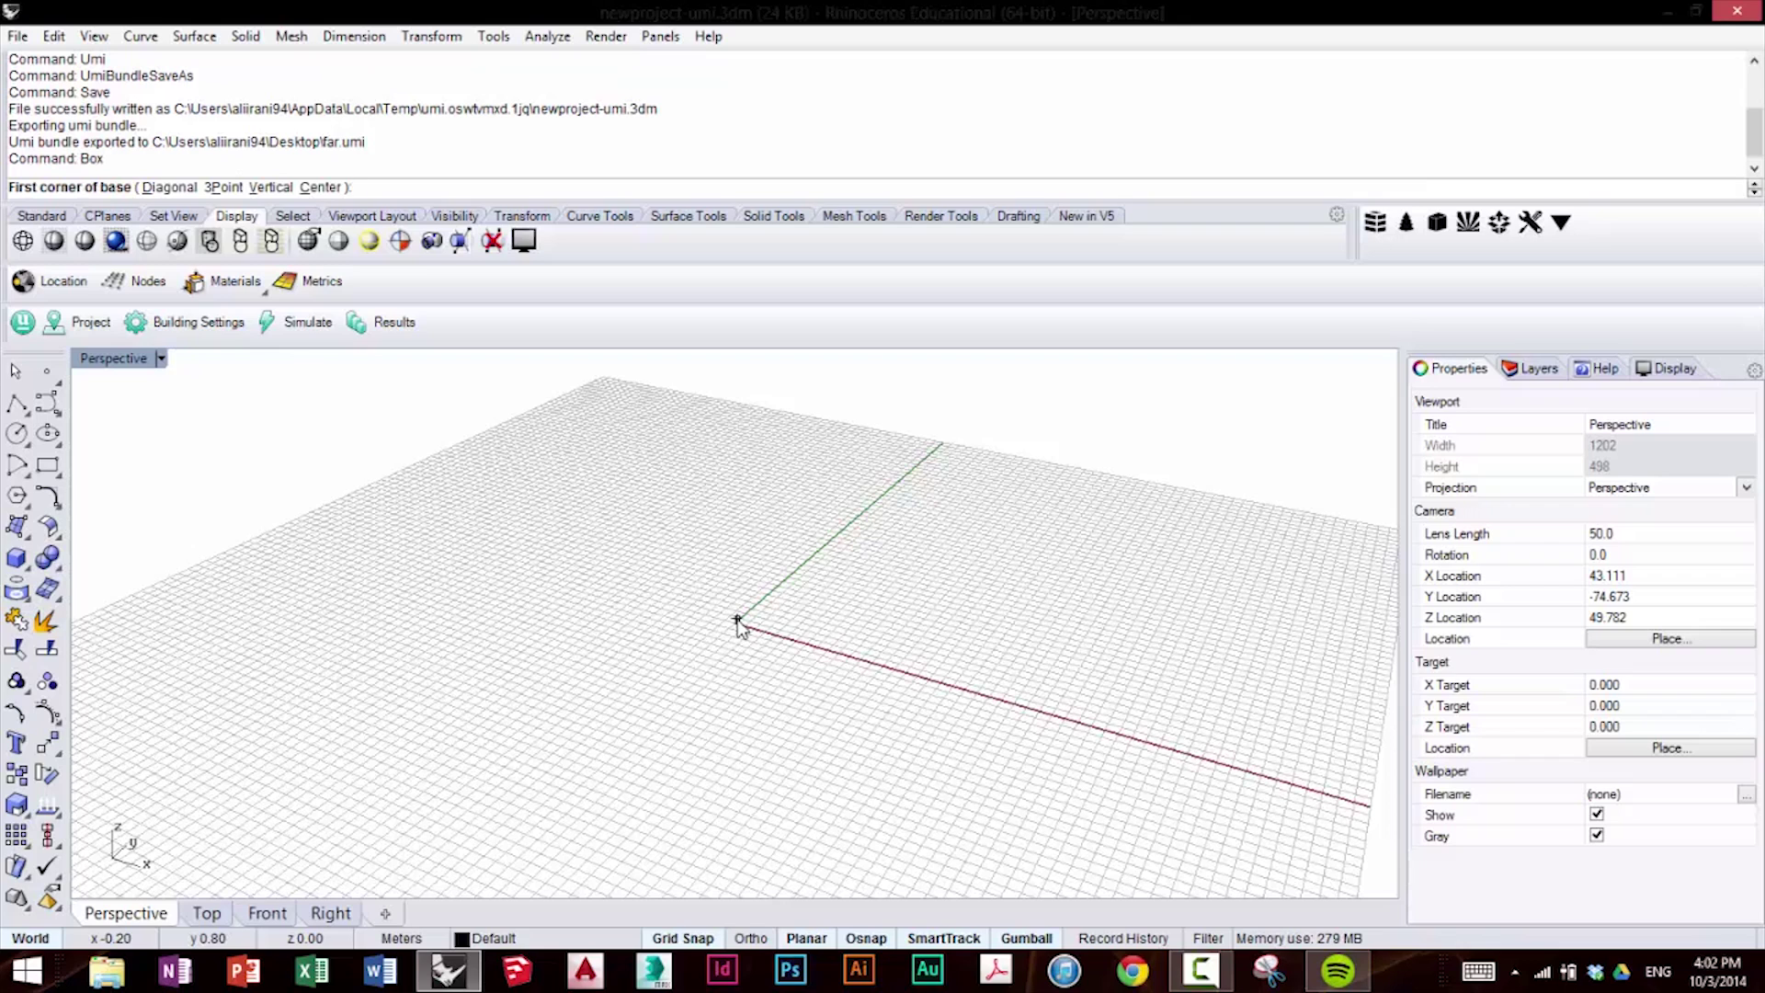
{"action": "type", "text": "0,0,0"}
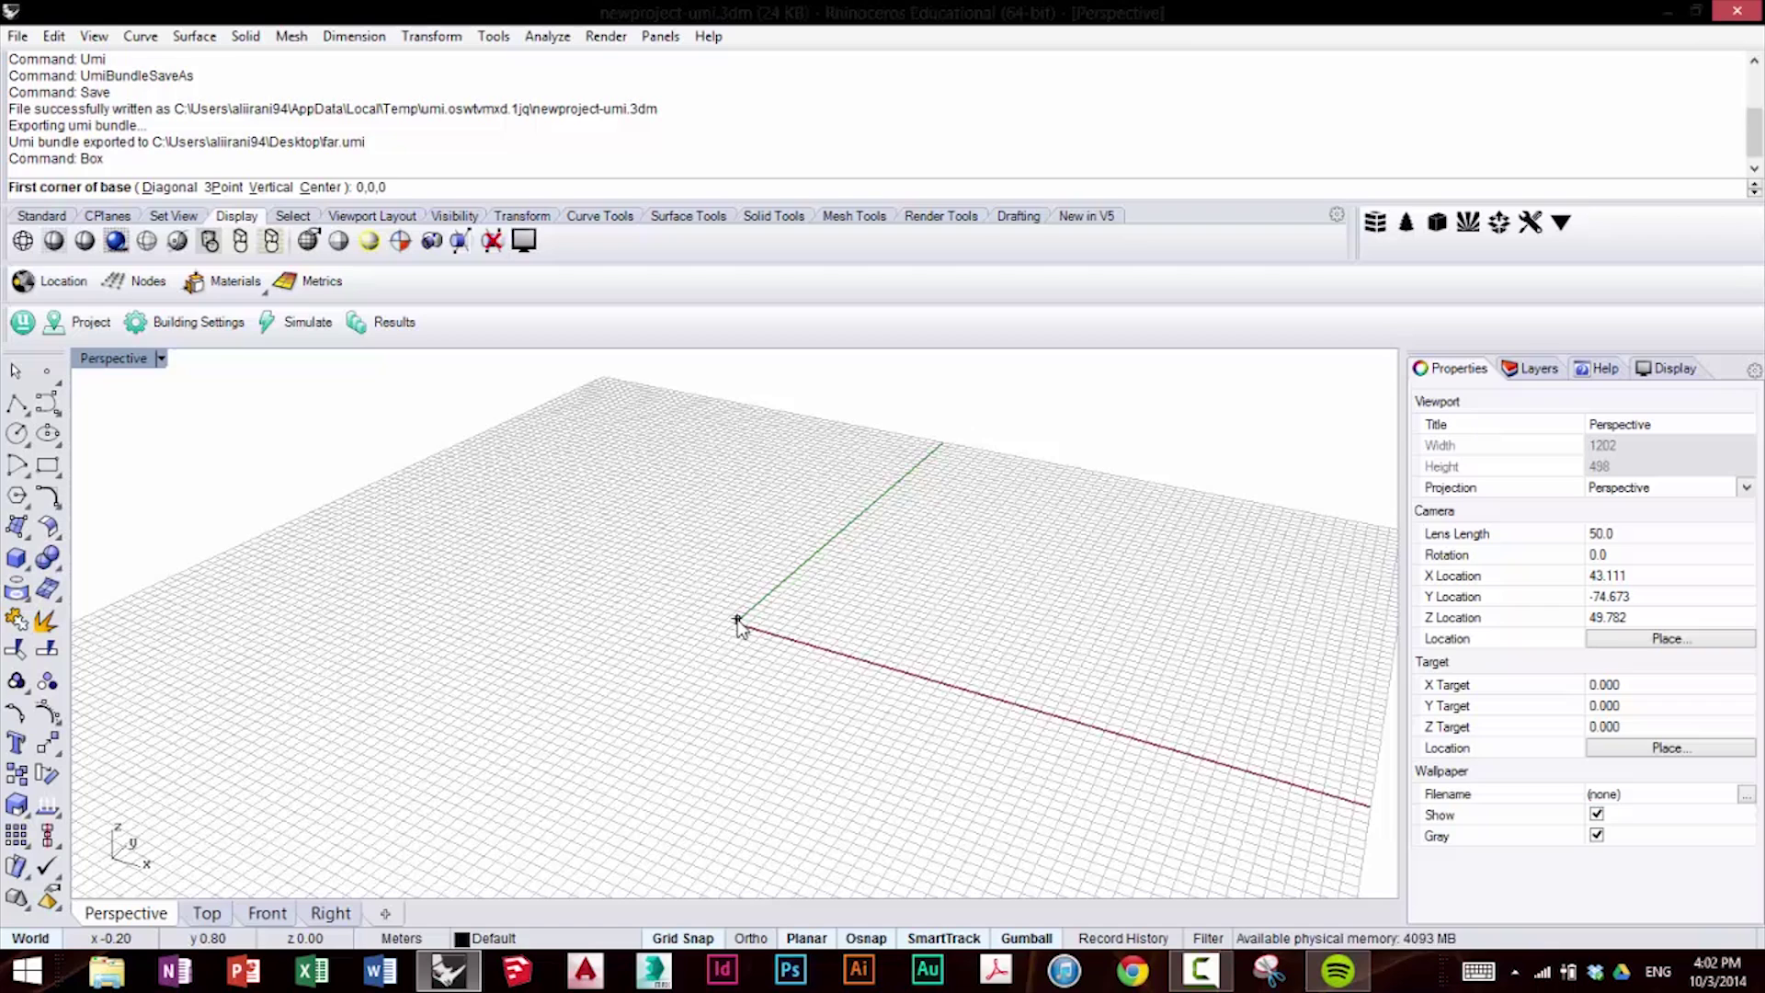
{"action": "key", "text": "Return"}
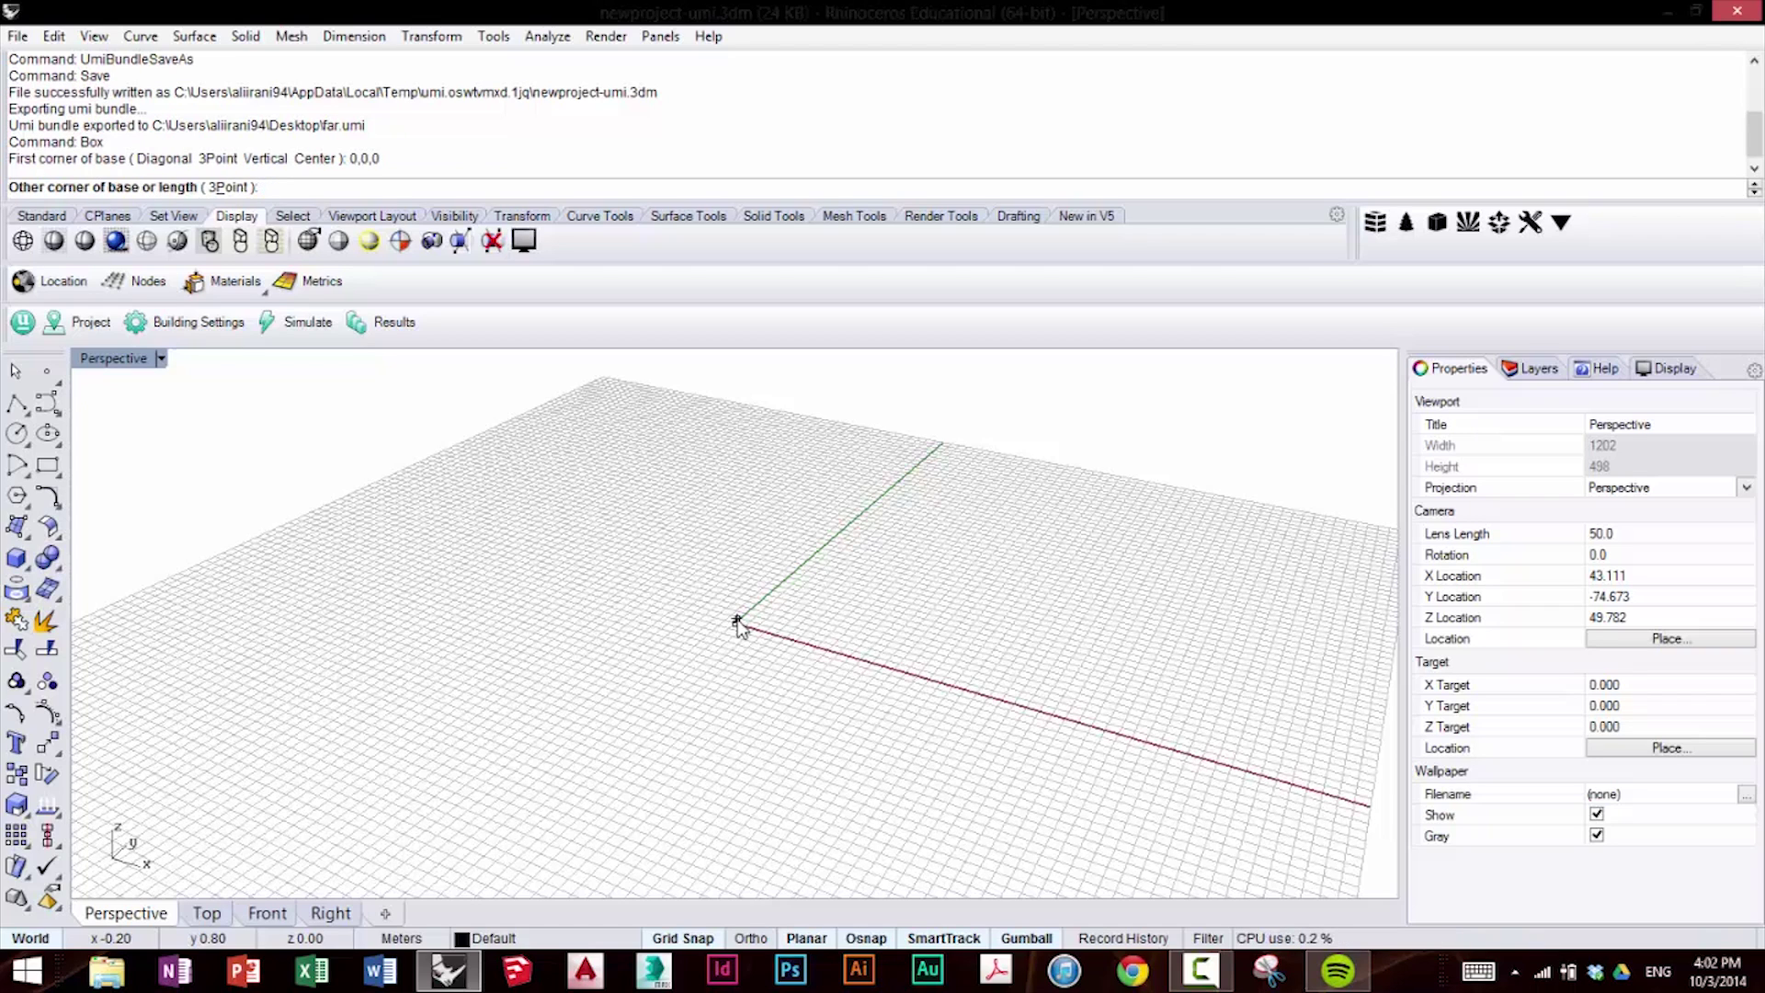
{"action": "type", "text": "6"}
{"action": "key", "text": "Return"}
{"action": "type", "text": "6"}
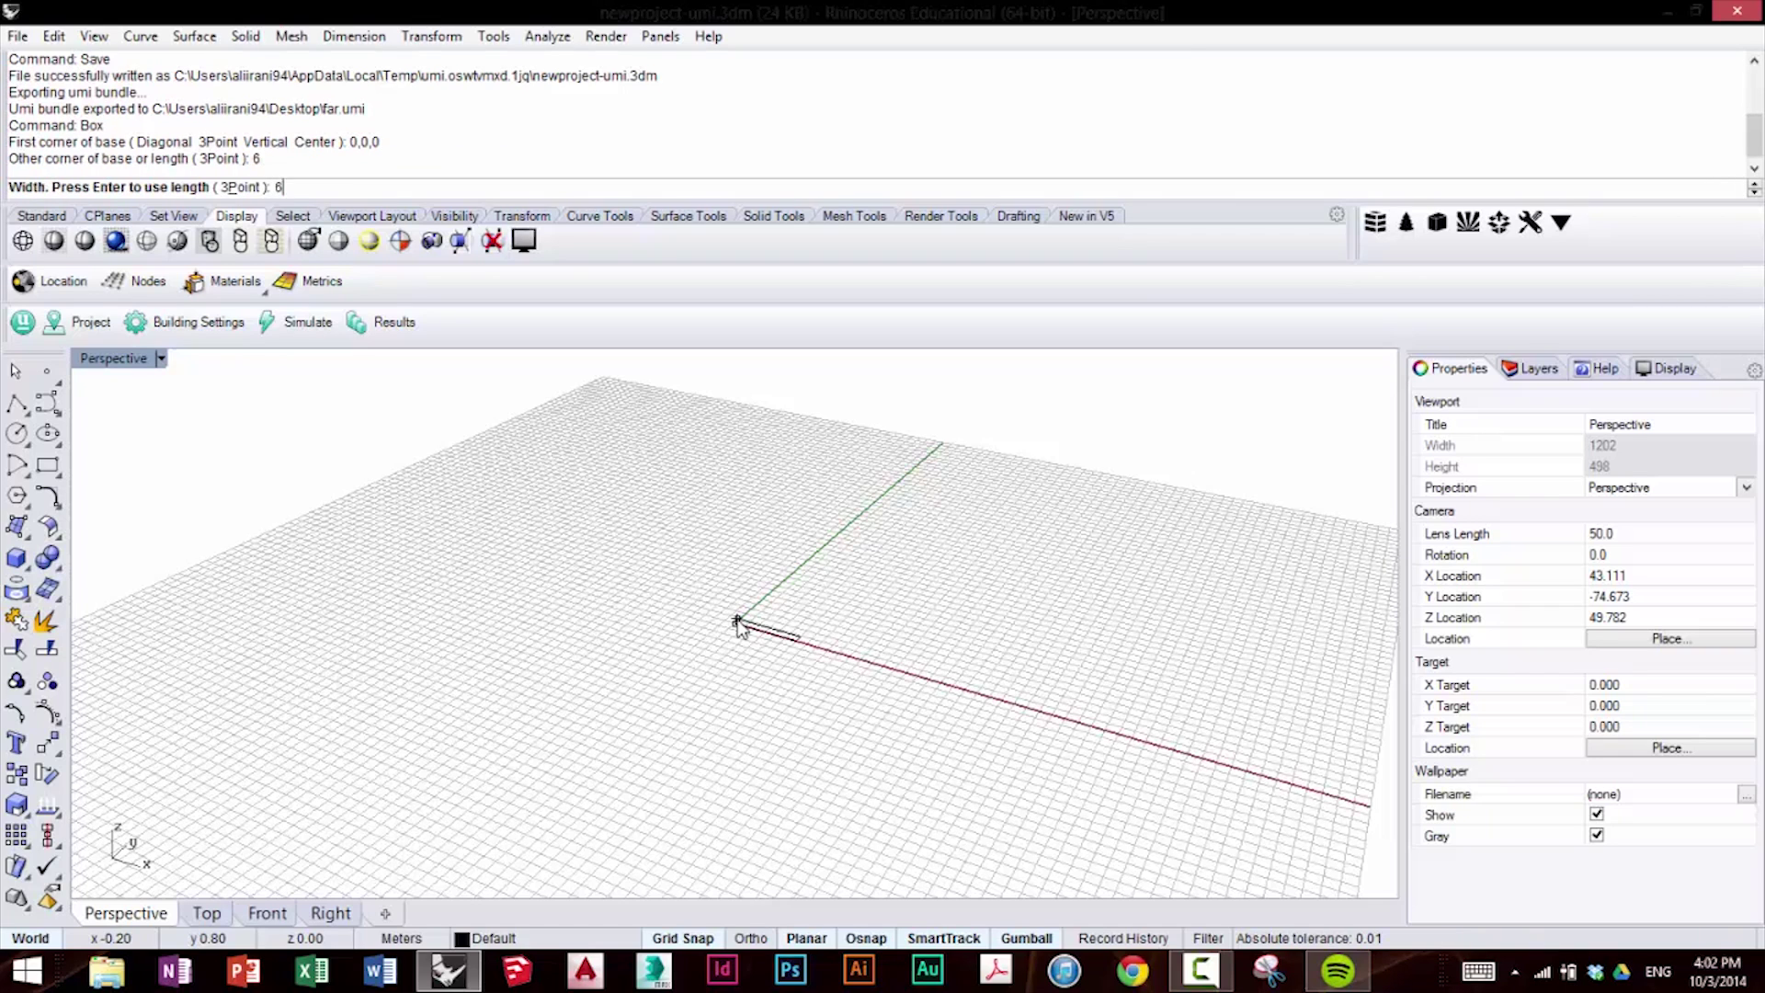
{"action": "key", "text": "Return"}
{"action": "type", "text": "3"}
{"action": "key", "text": "Return"}
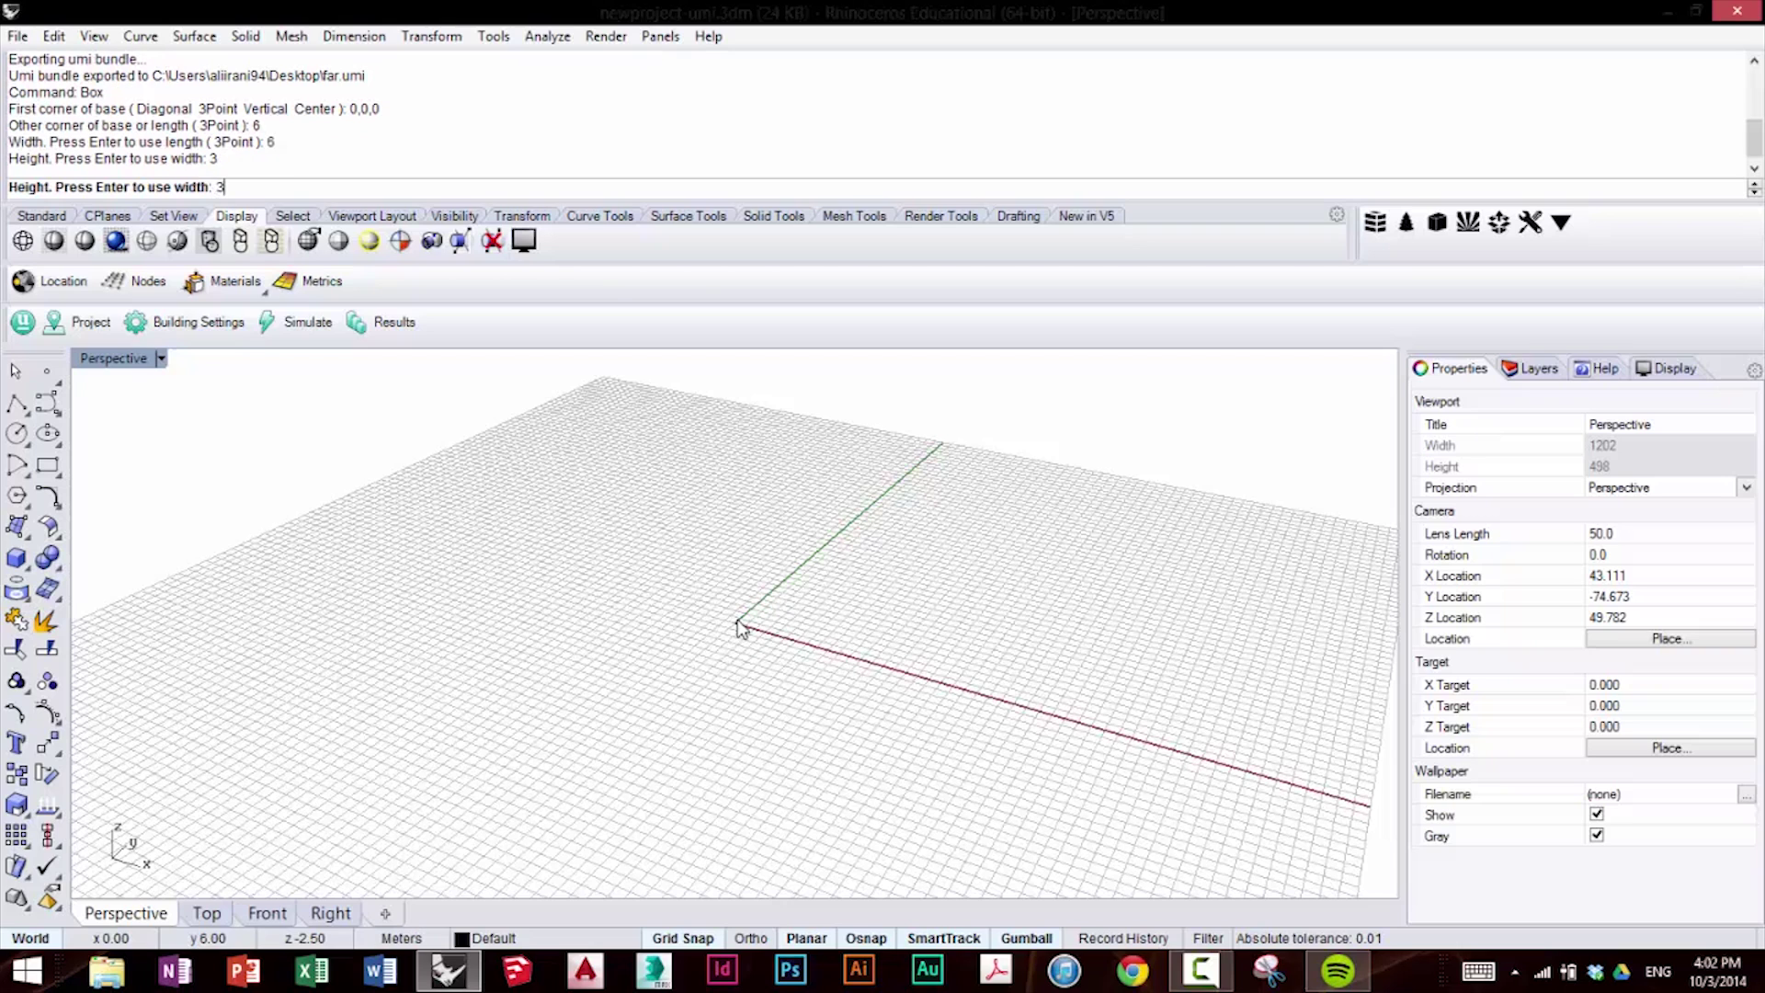
{"action": "left_click", "coordinate": [162, 245]}
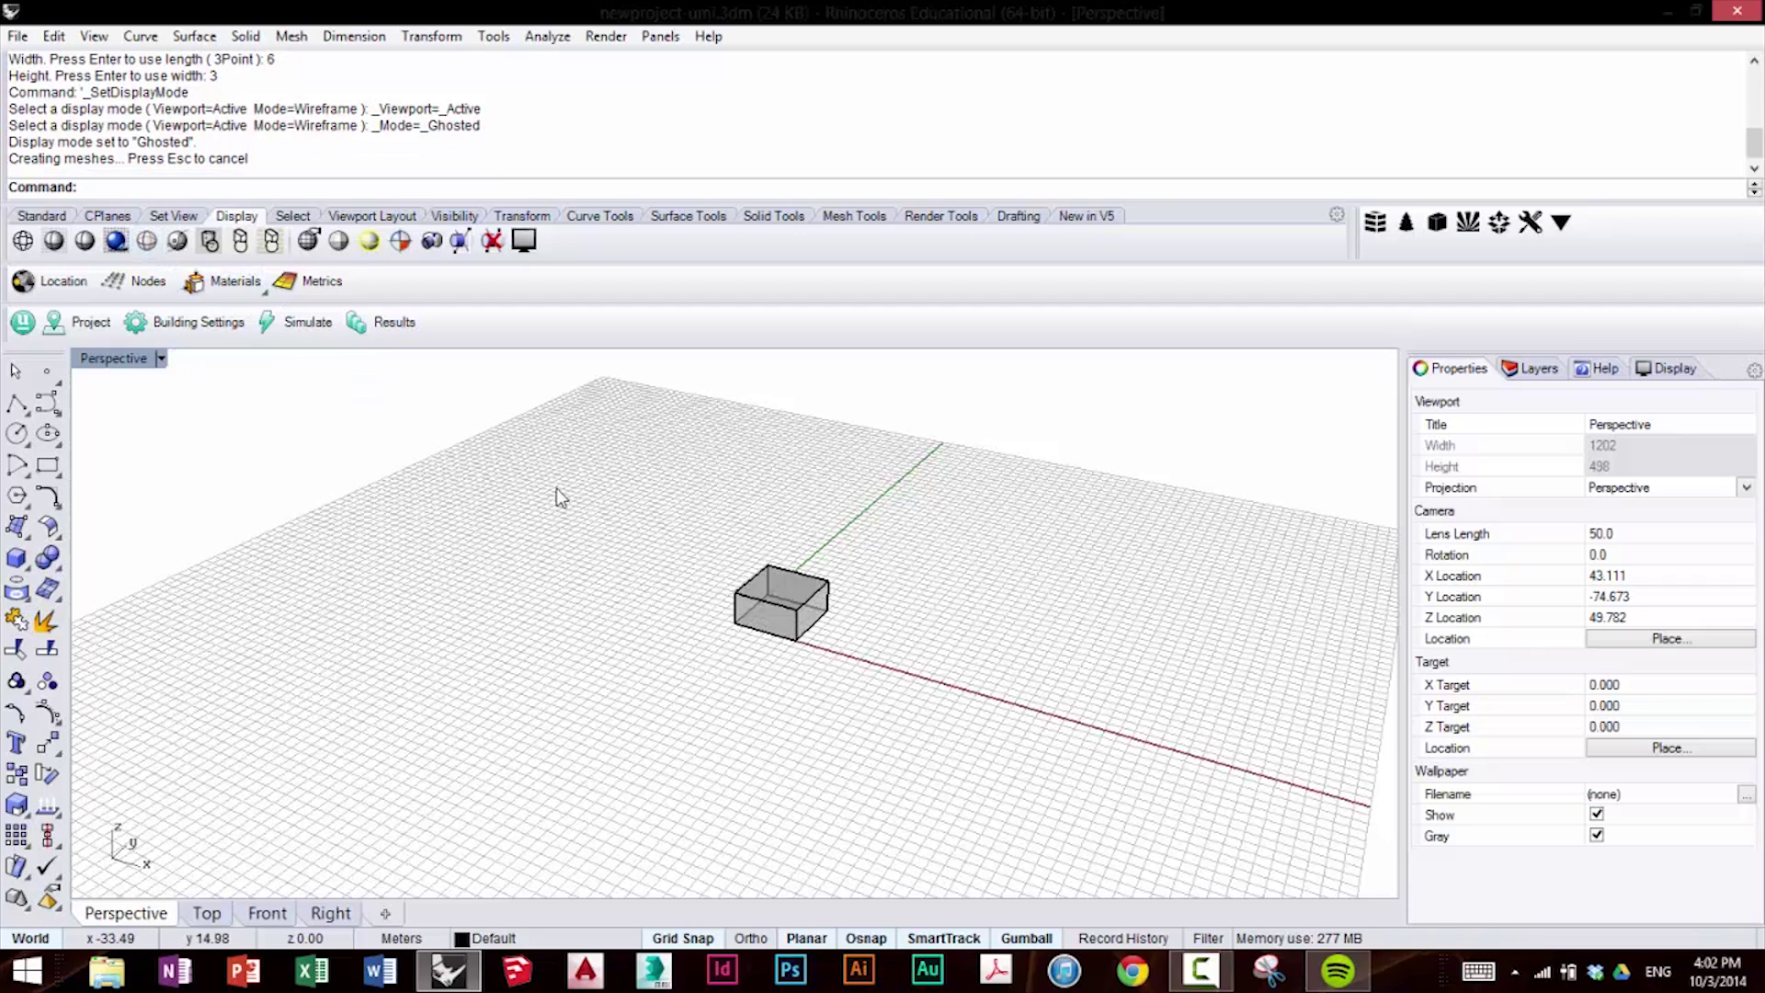
Array the box 5 × 5 × 1 with 15-unit spacing in X and Y, making 25 boxes.
{"action": "left_click_drag", "start_coordinate": [539, 488], "coordinate": [991, 769]}
{"action": "type", "text": "Array"}
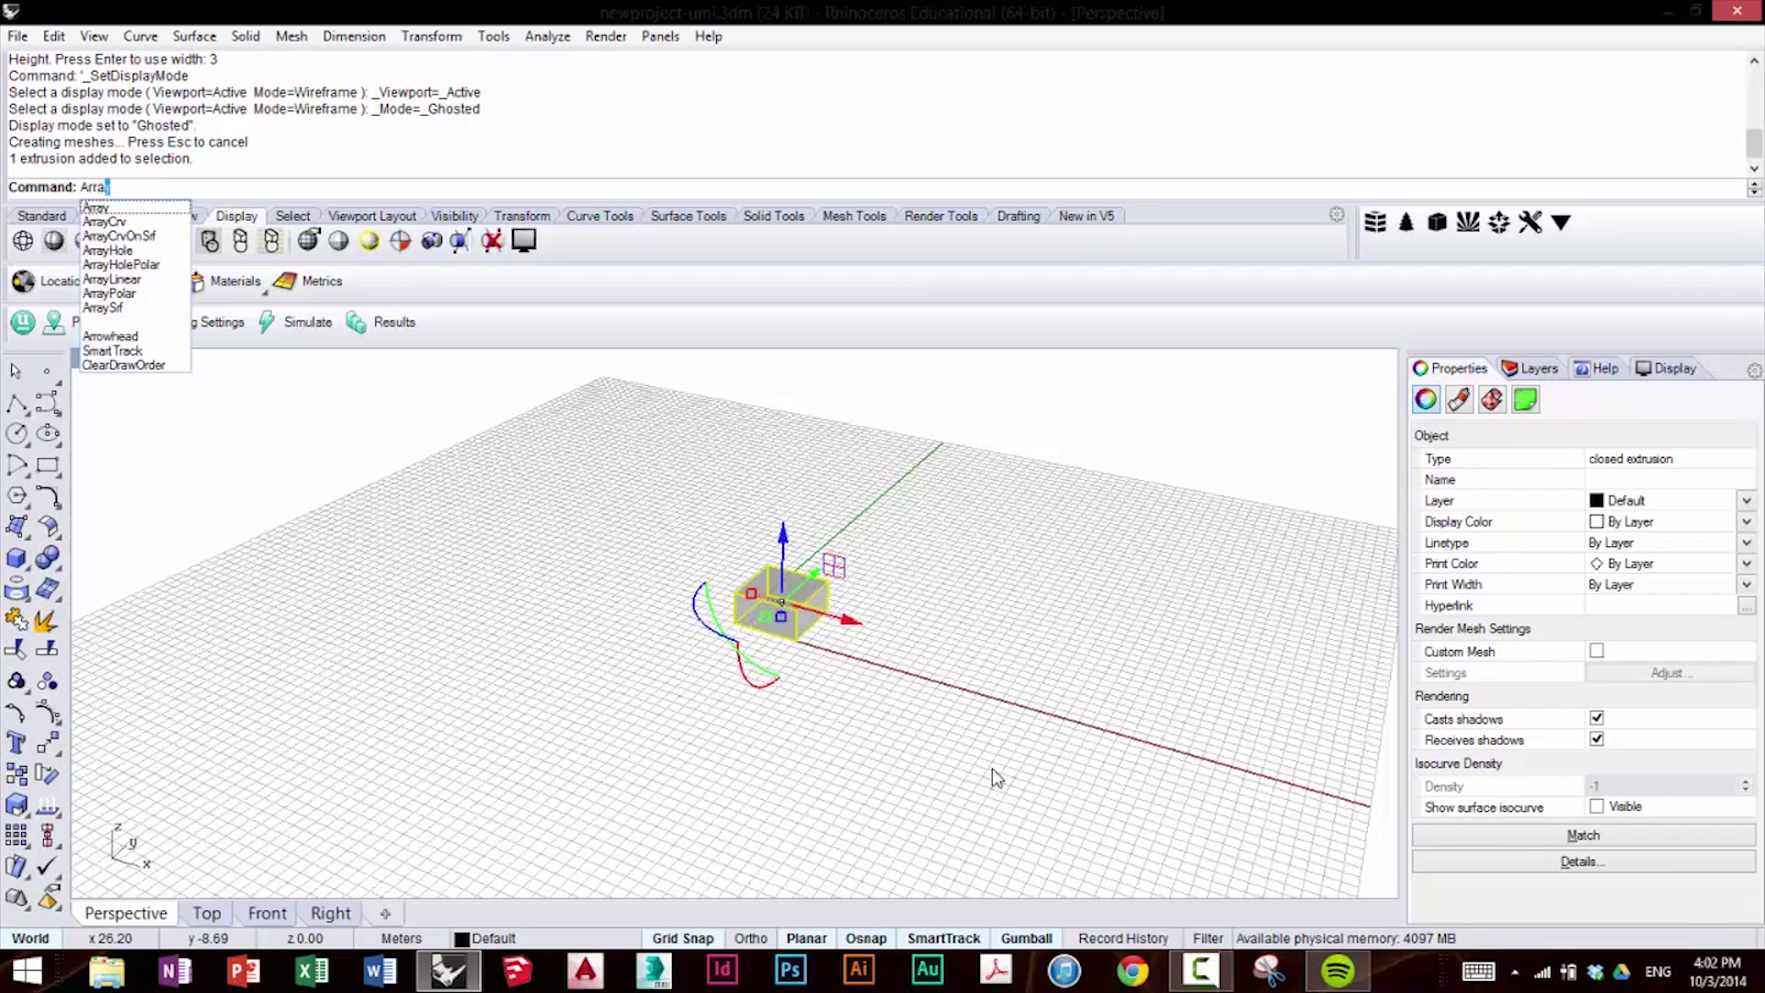
{"action": "key", "text": "Return"}
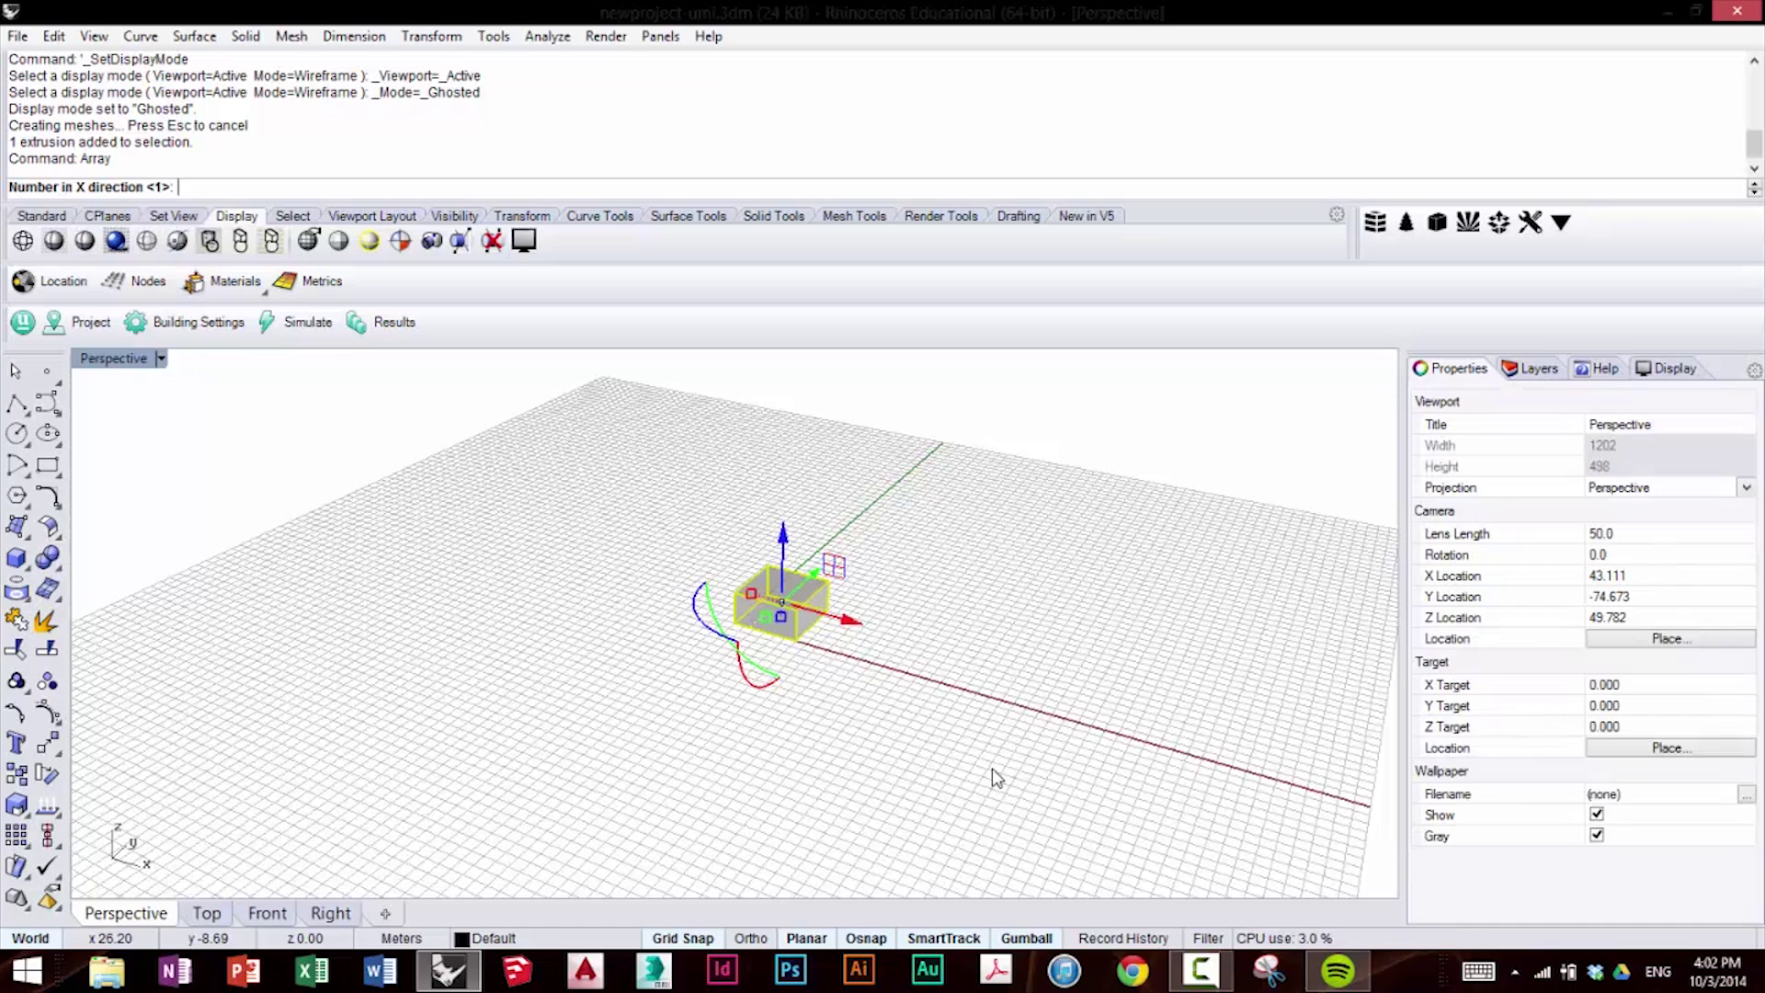
{"action": "type", "text": "5"}
{"action": "key", "text": "Return"}
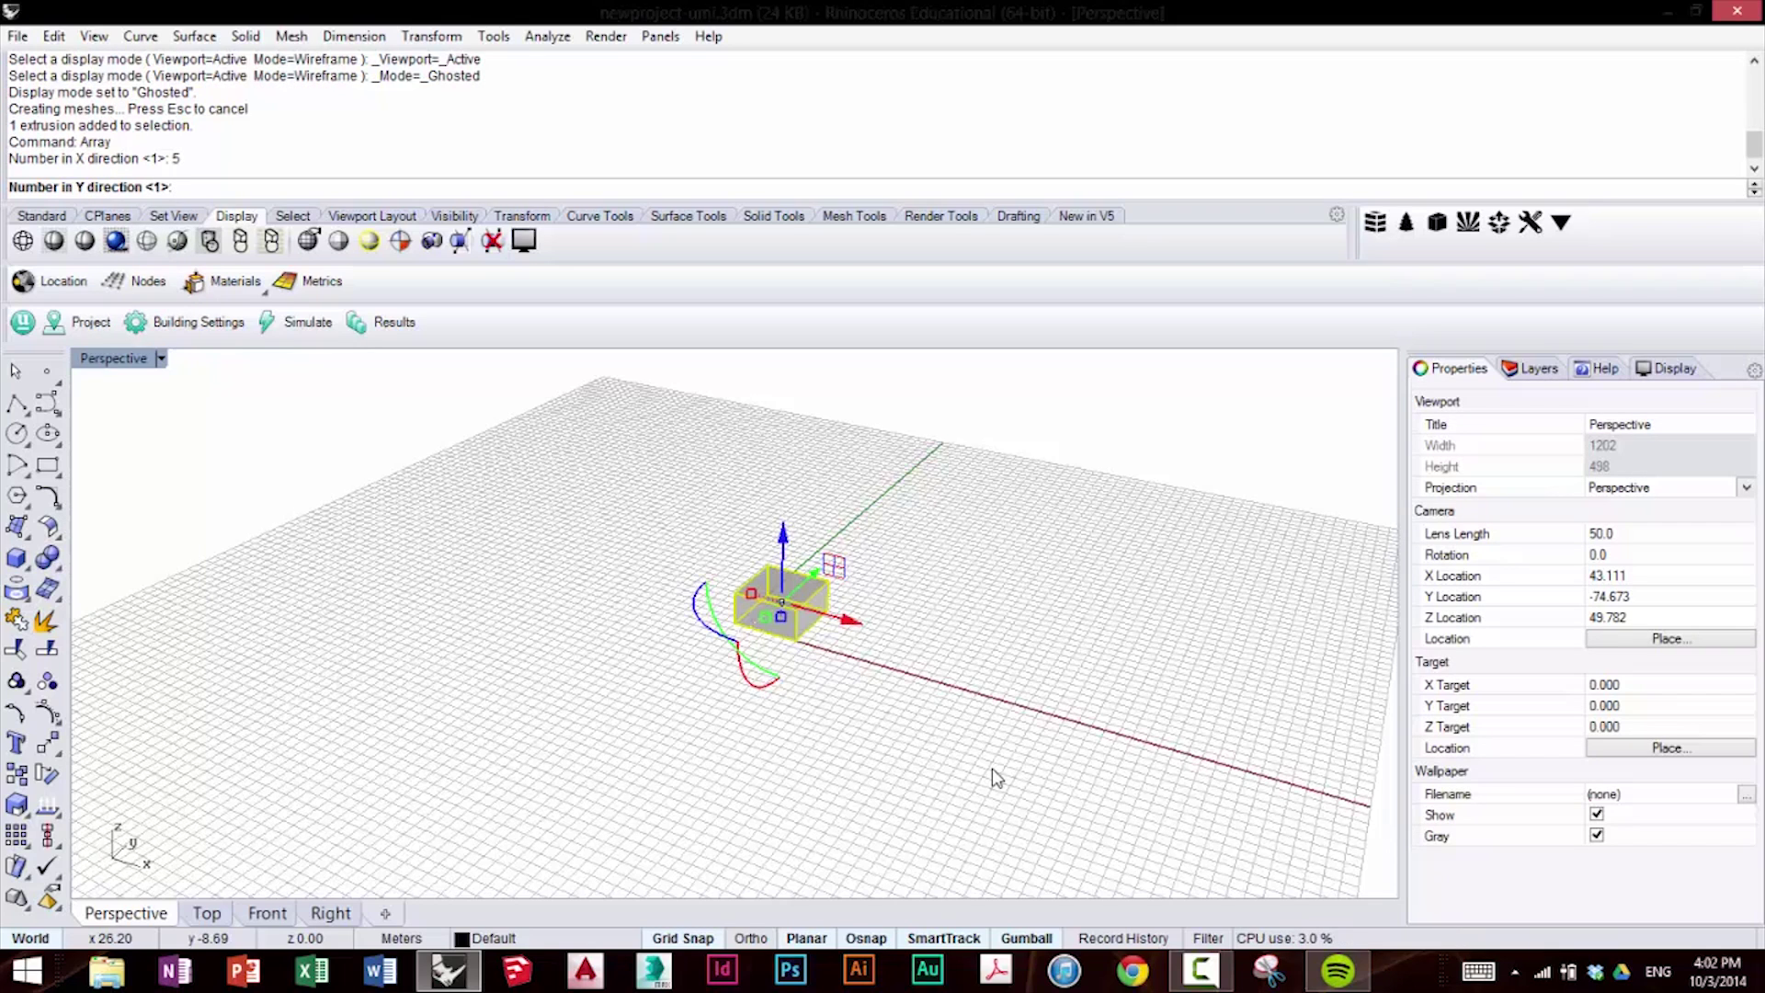
{"action": "type", "text": "5"}
{"action": "key", "text": "Return"}
{"action": "key", "text": "Return"}
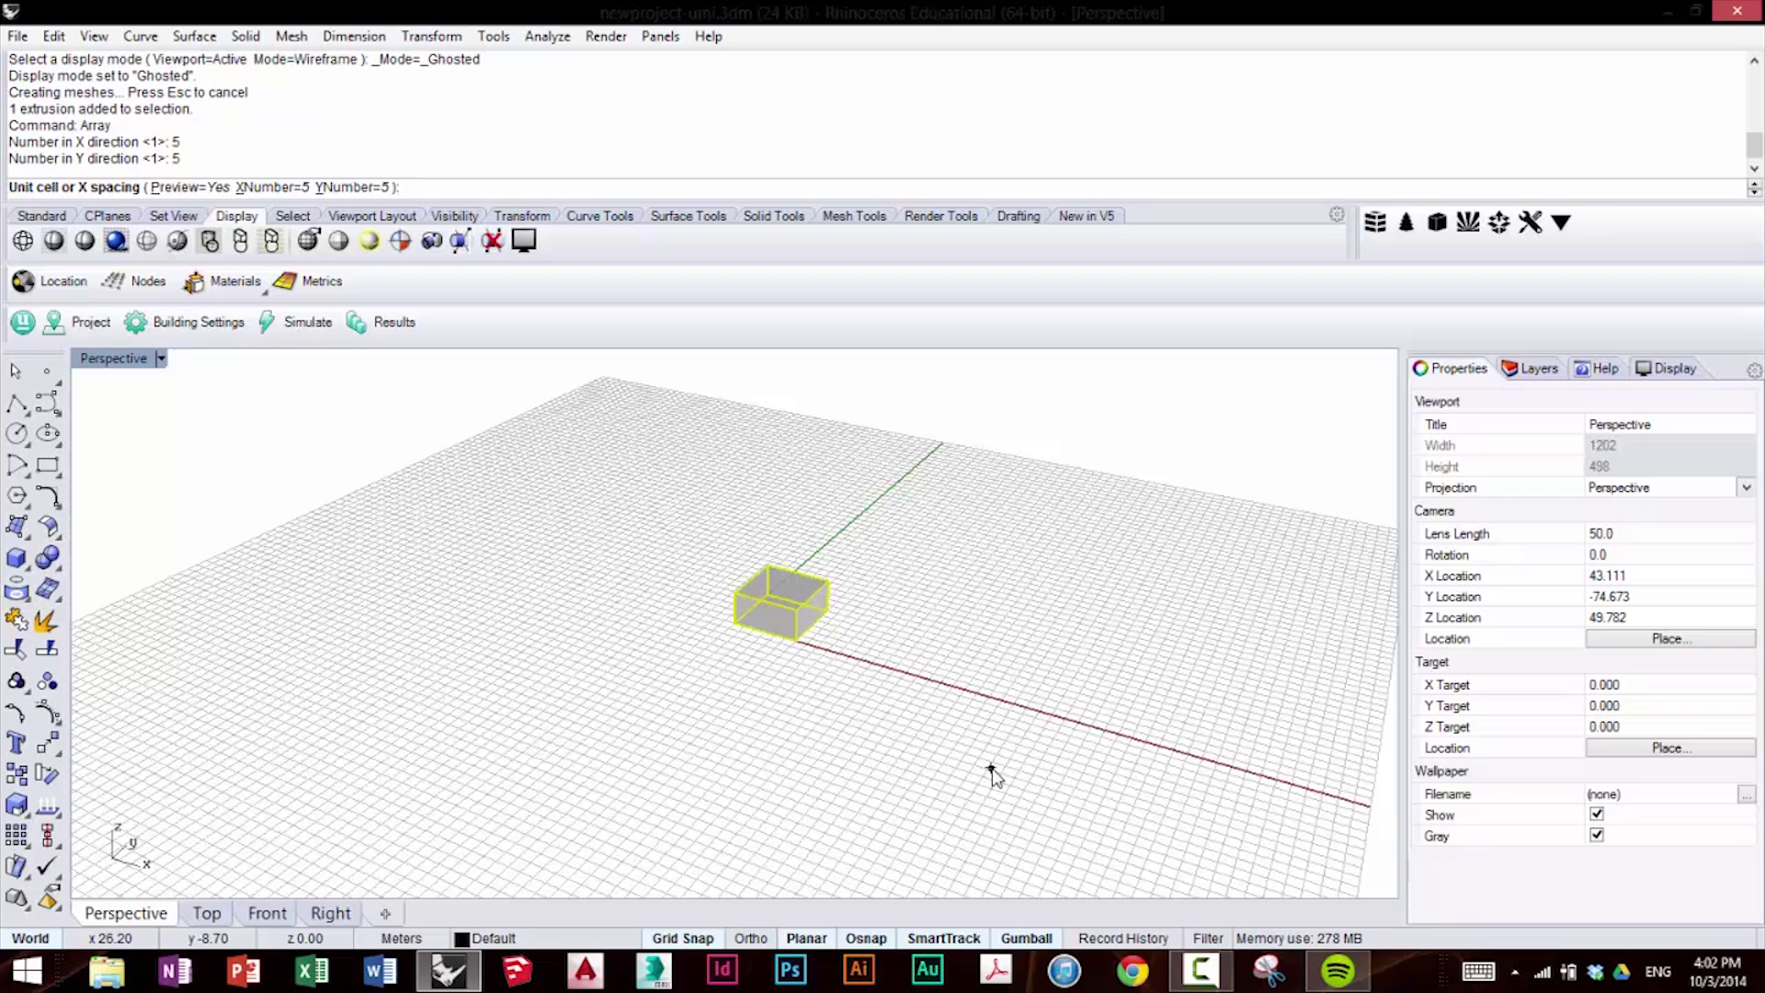
{"action": "type", "text": "15"}
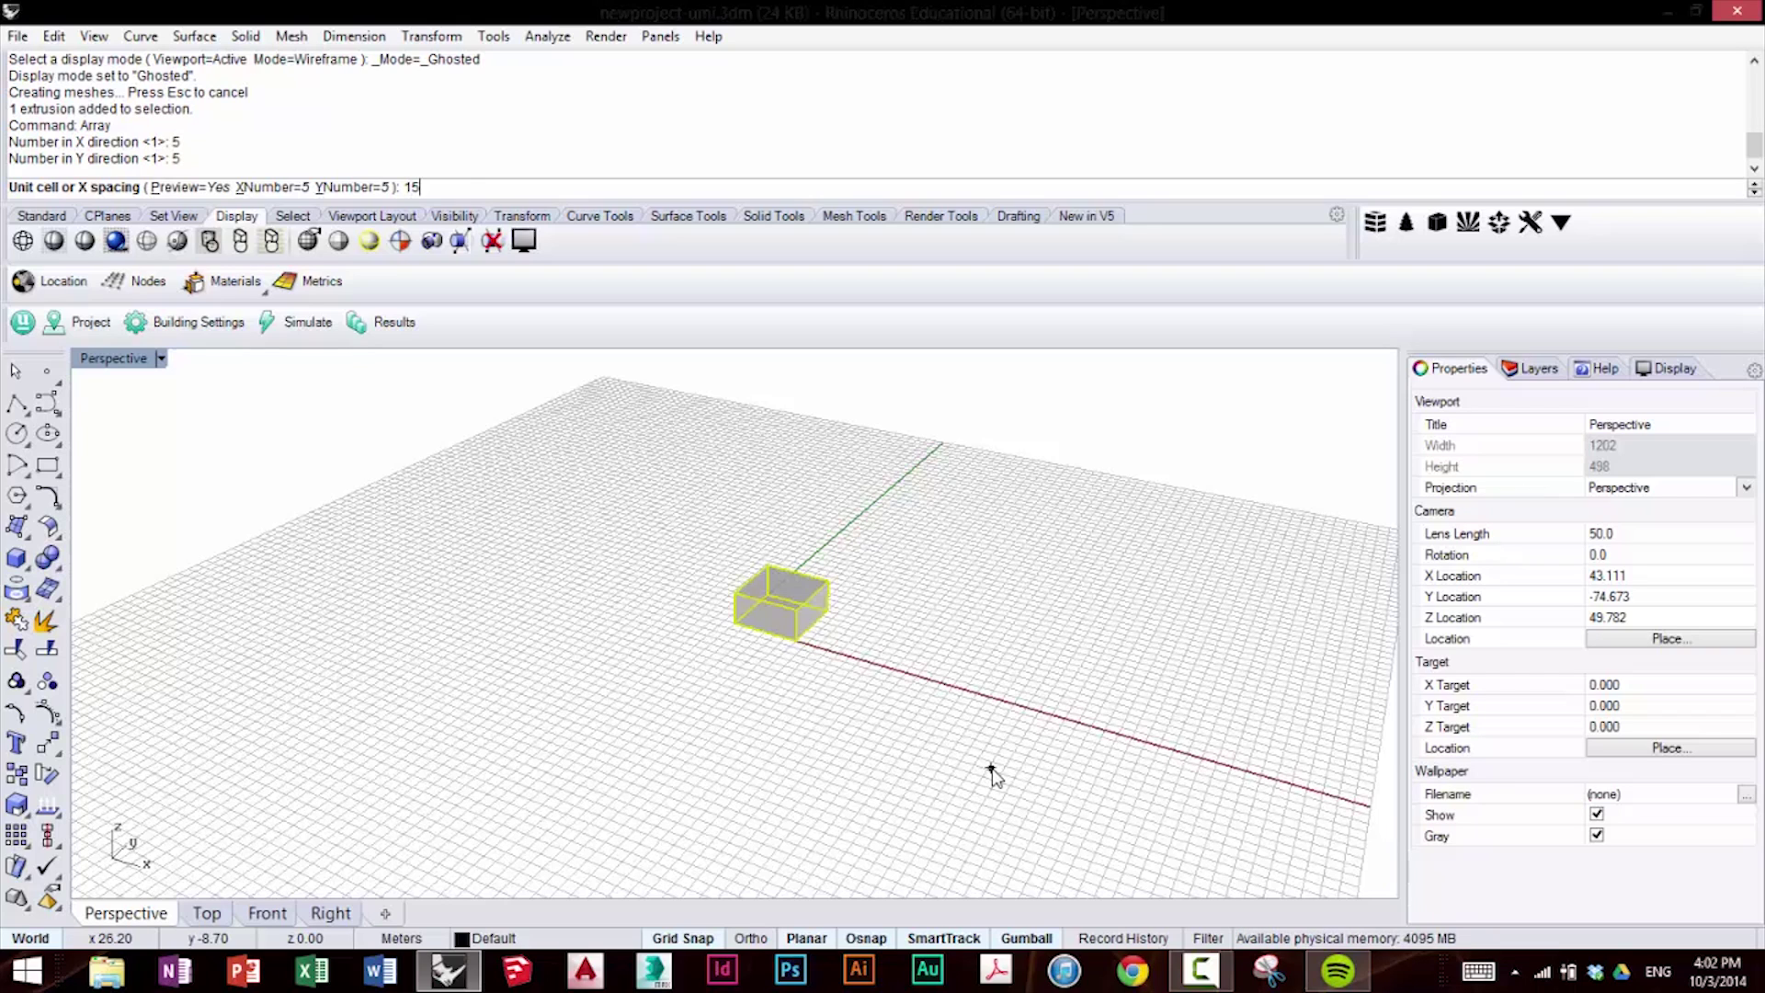
{"action": "key", "text": "Return"}
{"action": "type", "text": "15"}
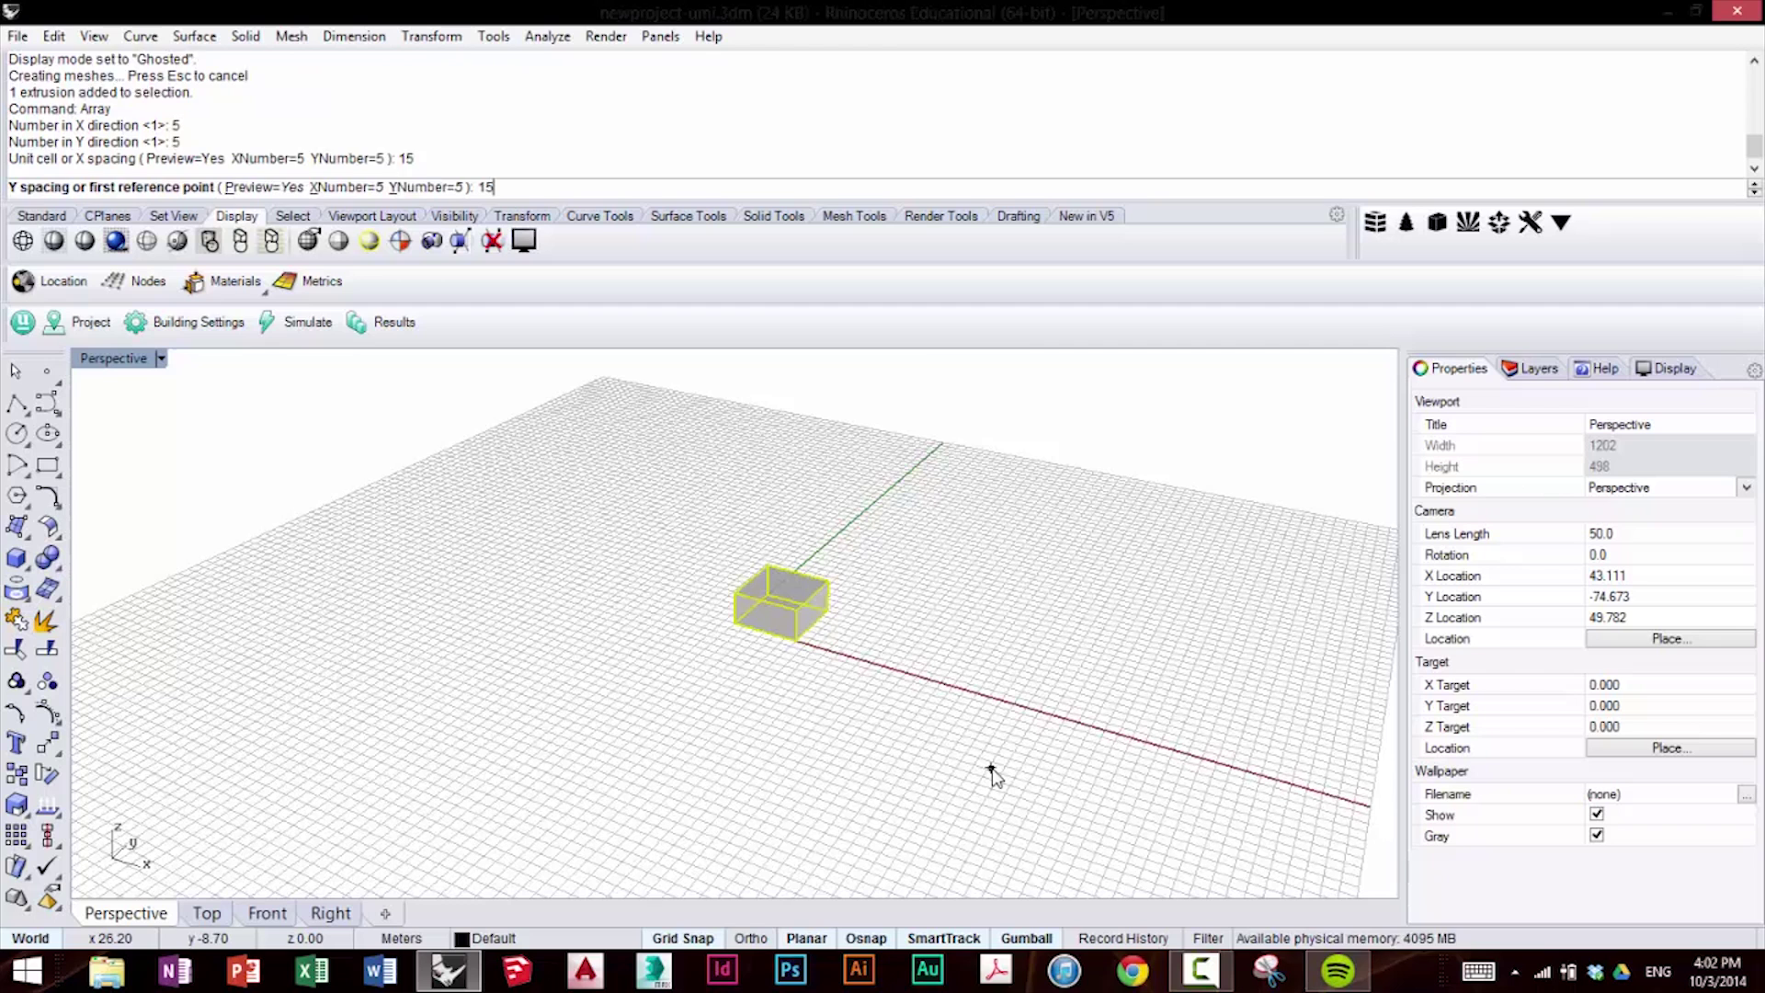
{"action": "key", "text": "Return"}
{"action": "key", "text": "Return"}
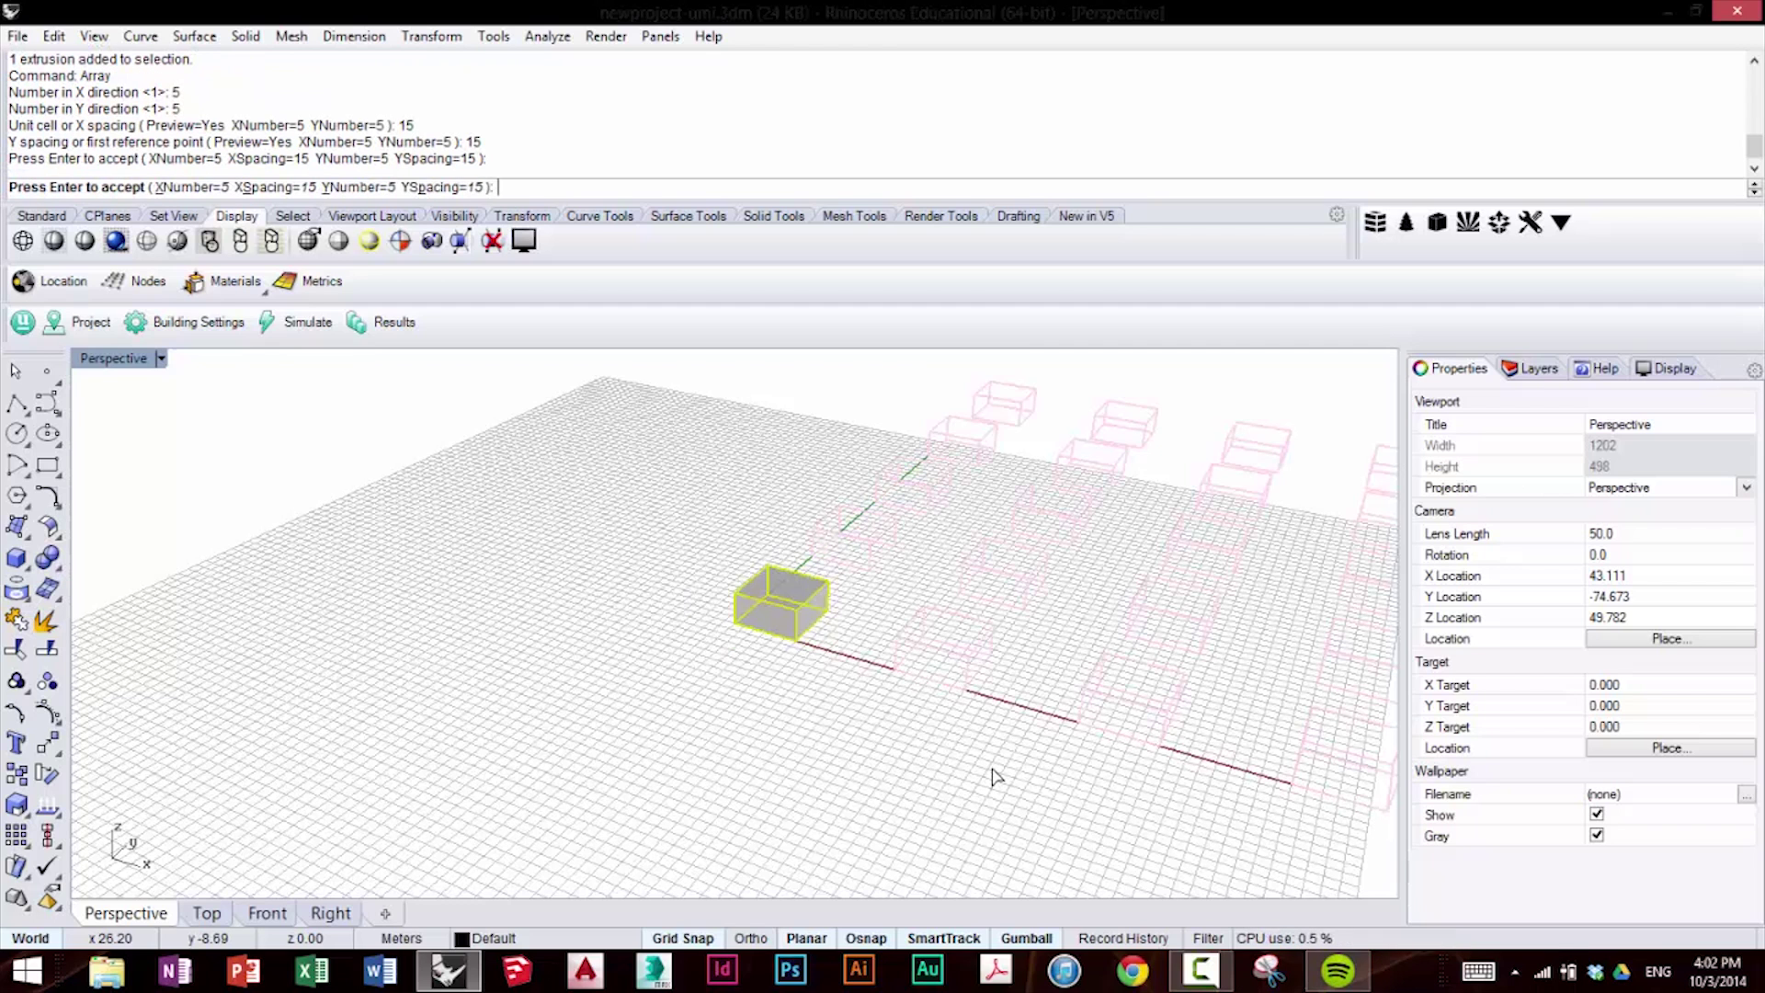
{"action": "scroll", "coordinate": [619, 646], "scroll_direction": "down", "scroll_amount": 3}
{"action": "left_click", "coordinate": [599, 650]}
{"action": "scroll", "coordinate": [598, 653], "scroll_direction": "down", "scroll_amount": 2}
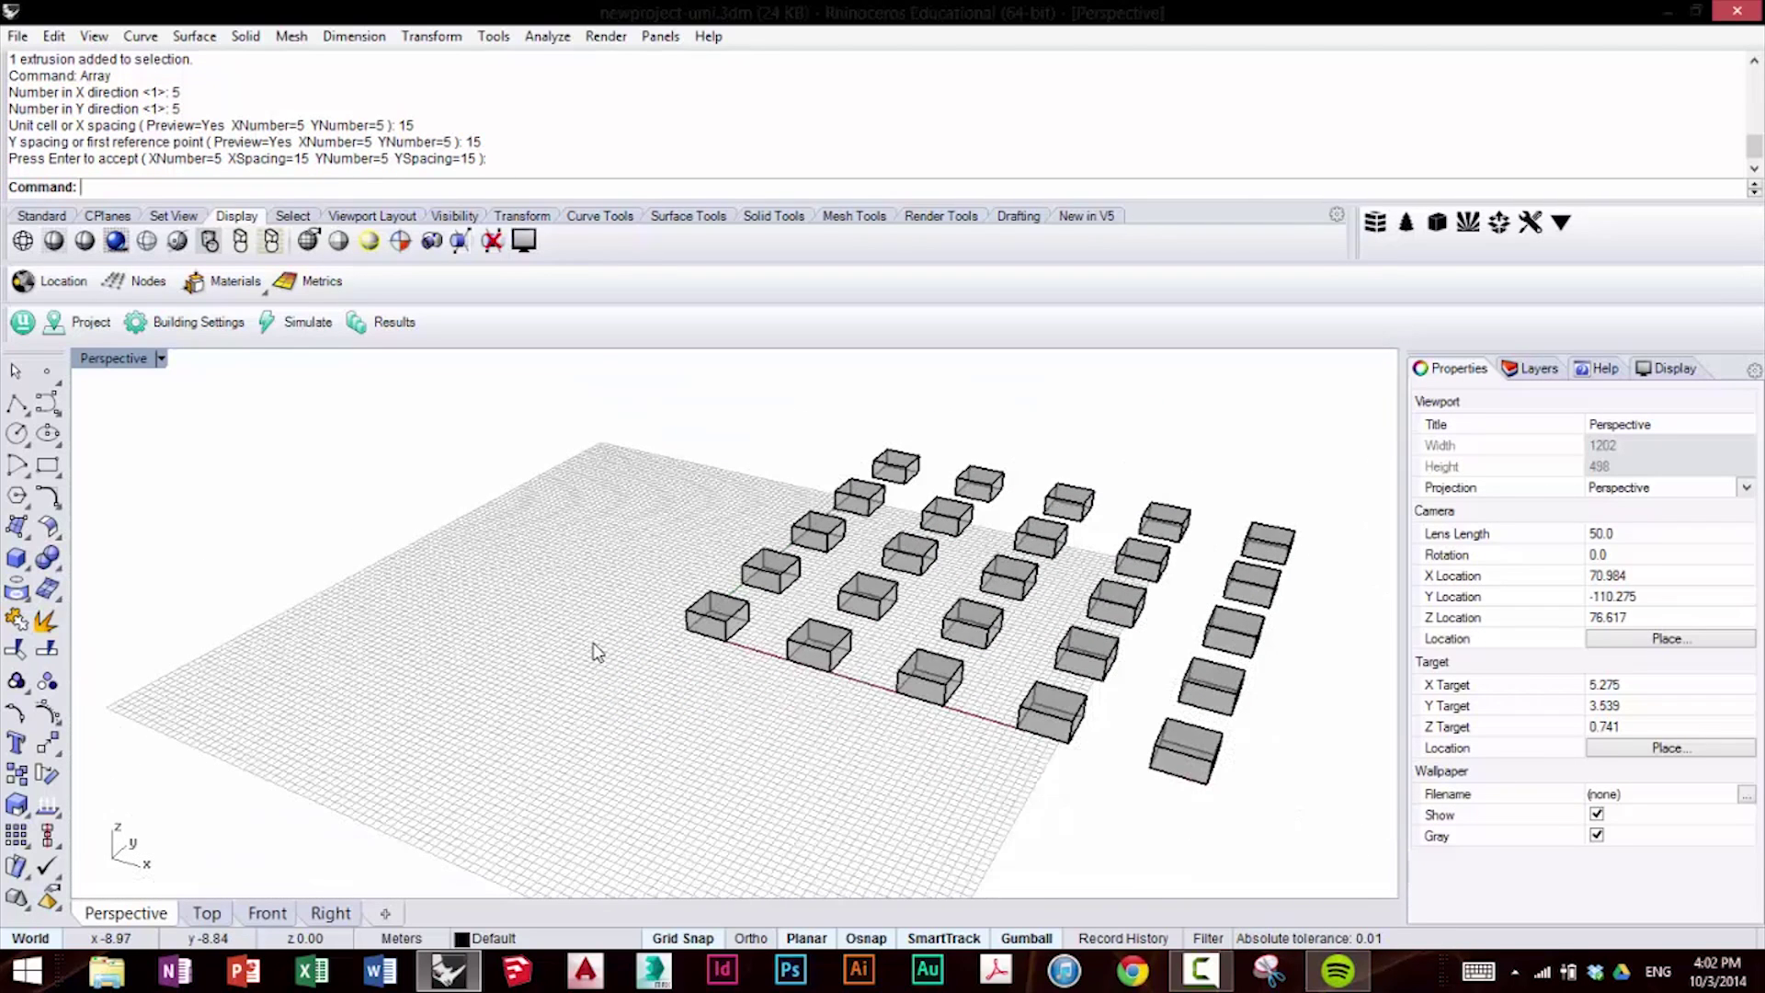
Select all 25 boxes and set their layer to Buildings in Properties.
{"action": "mouse_move", "coordinate": [827, 590]}
{"action": "right_mouse_down"}
{"action": "mouse_move", "coordinate": [874, 611]}
{"action": "mouse_move", "coordinate": [795, 600]}
{"action": "right_mouse_up"}
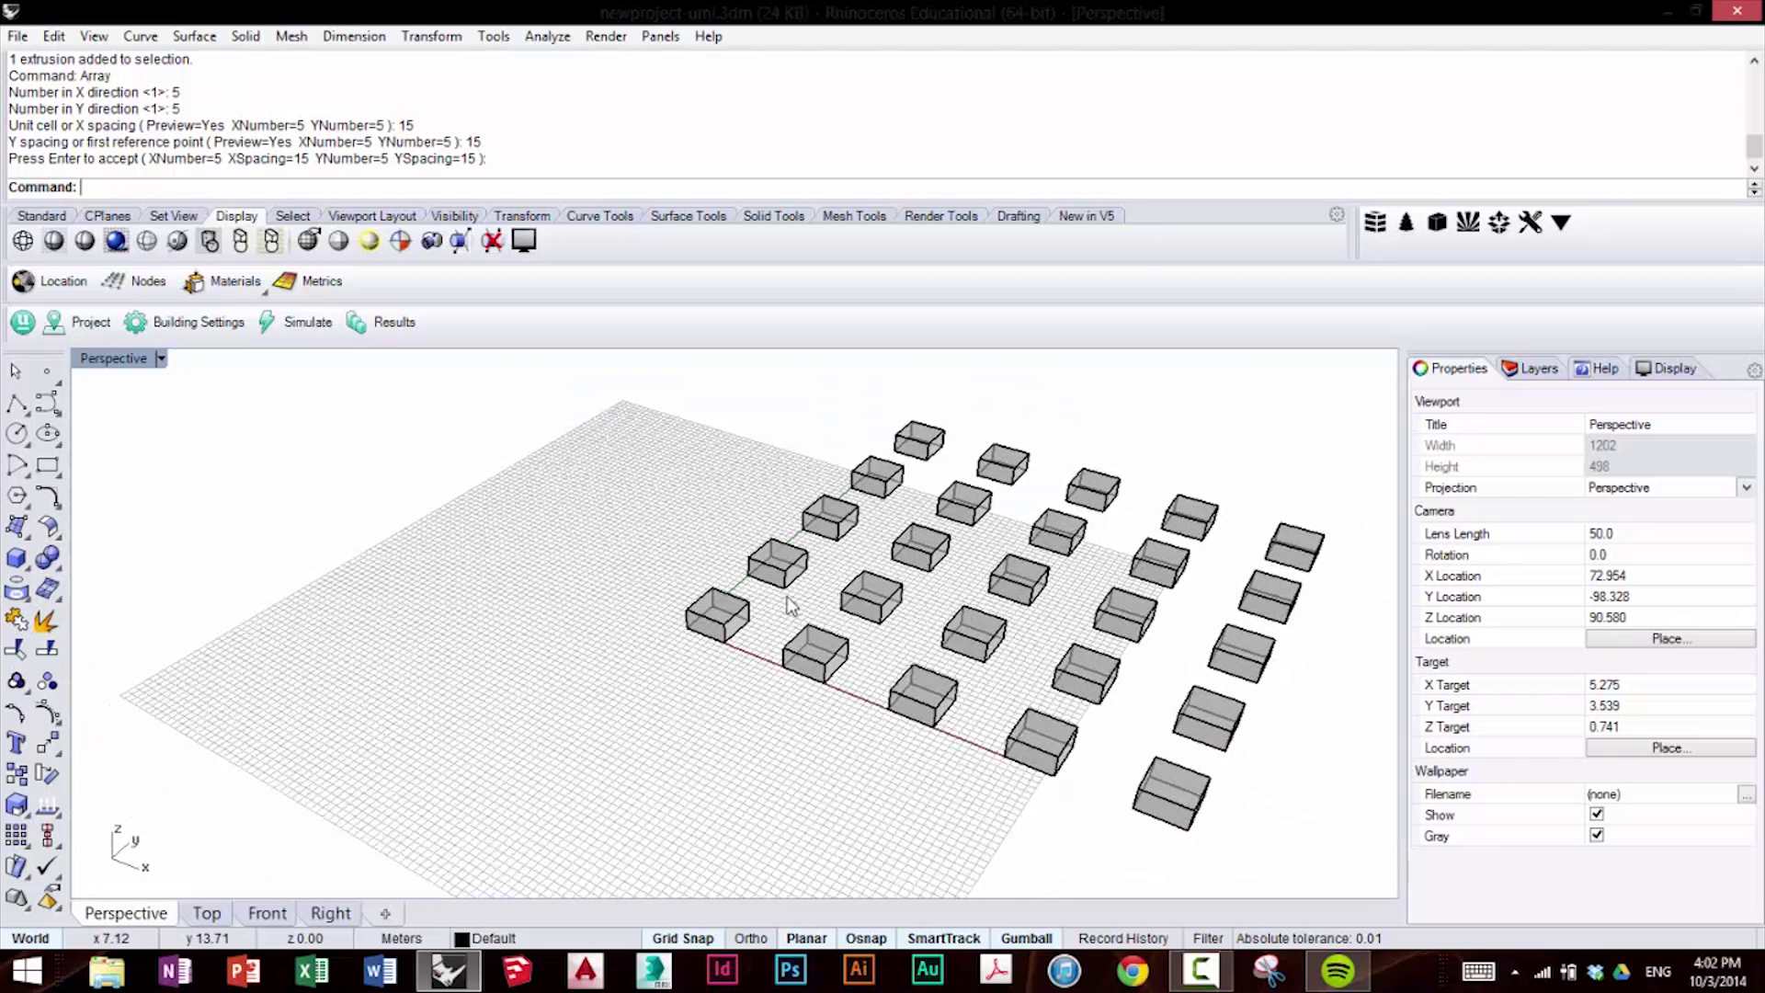
{"action": "right_click_drag", "start_coordinate": [679, 551], "coordinate": [745, 515]}
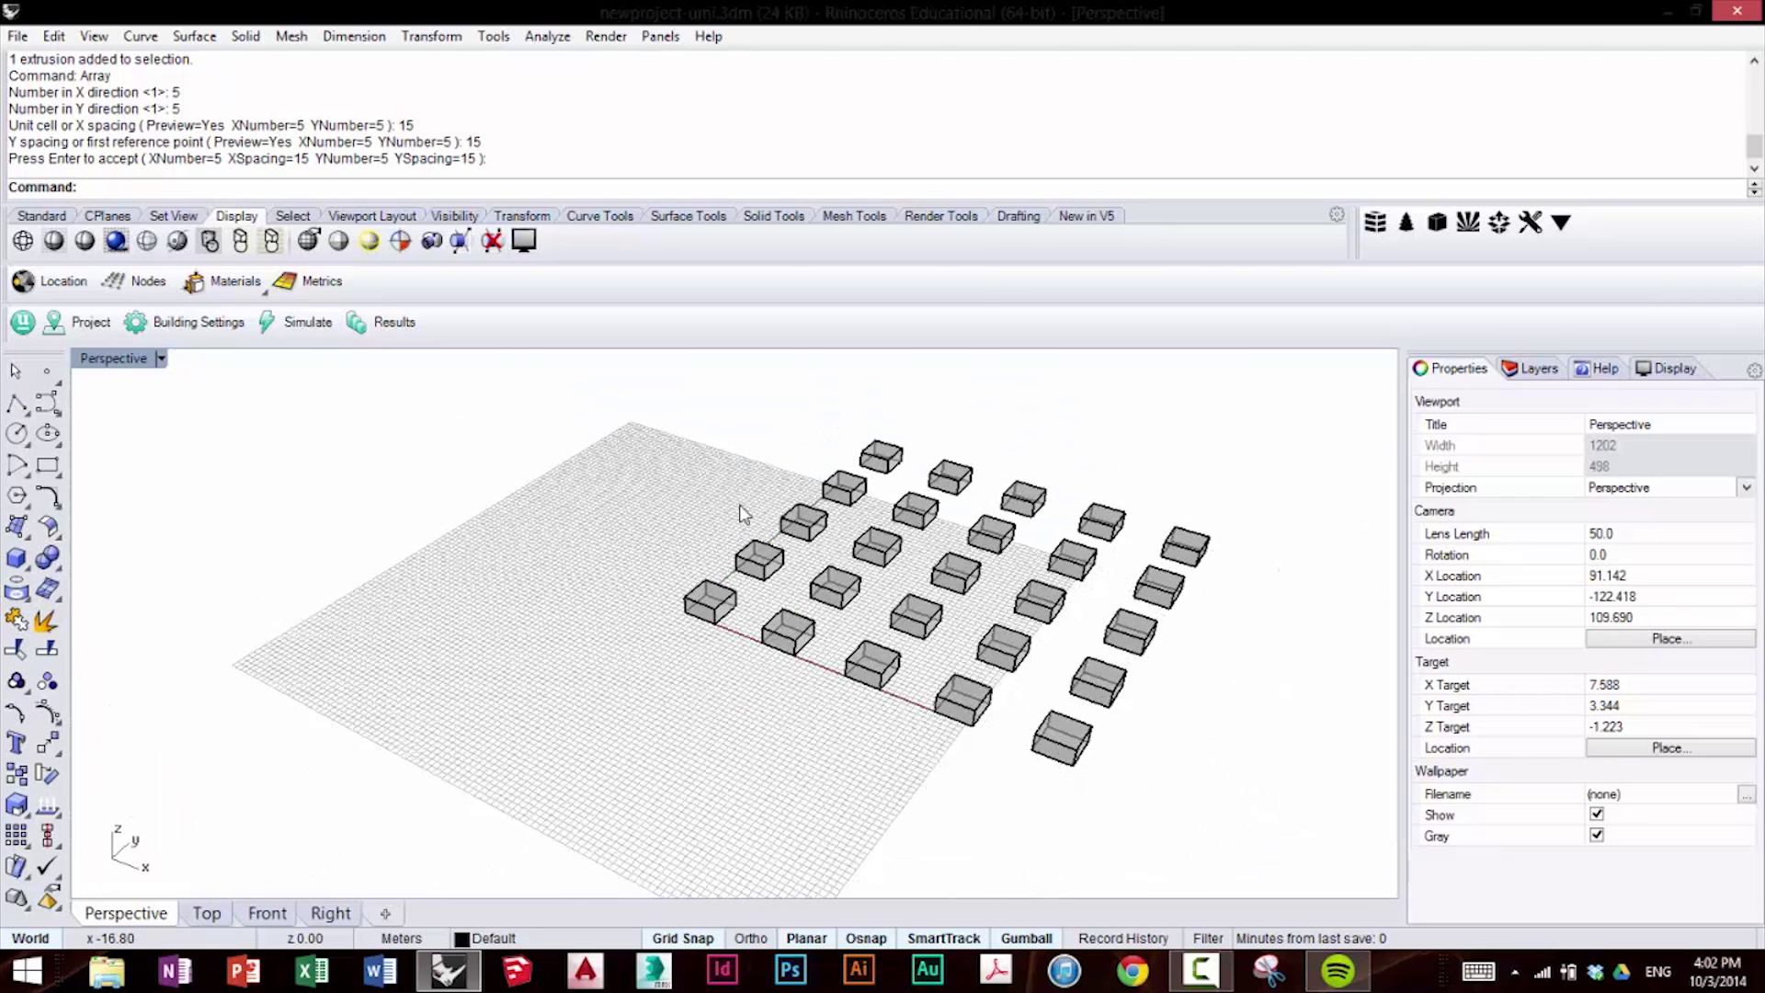
{"action": "left_click", "coordinate": [1543, 372]}
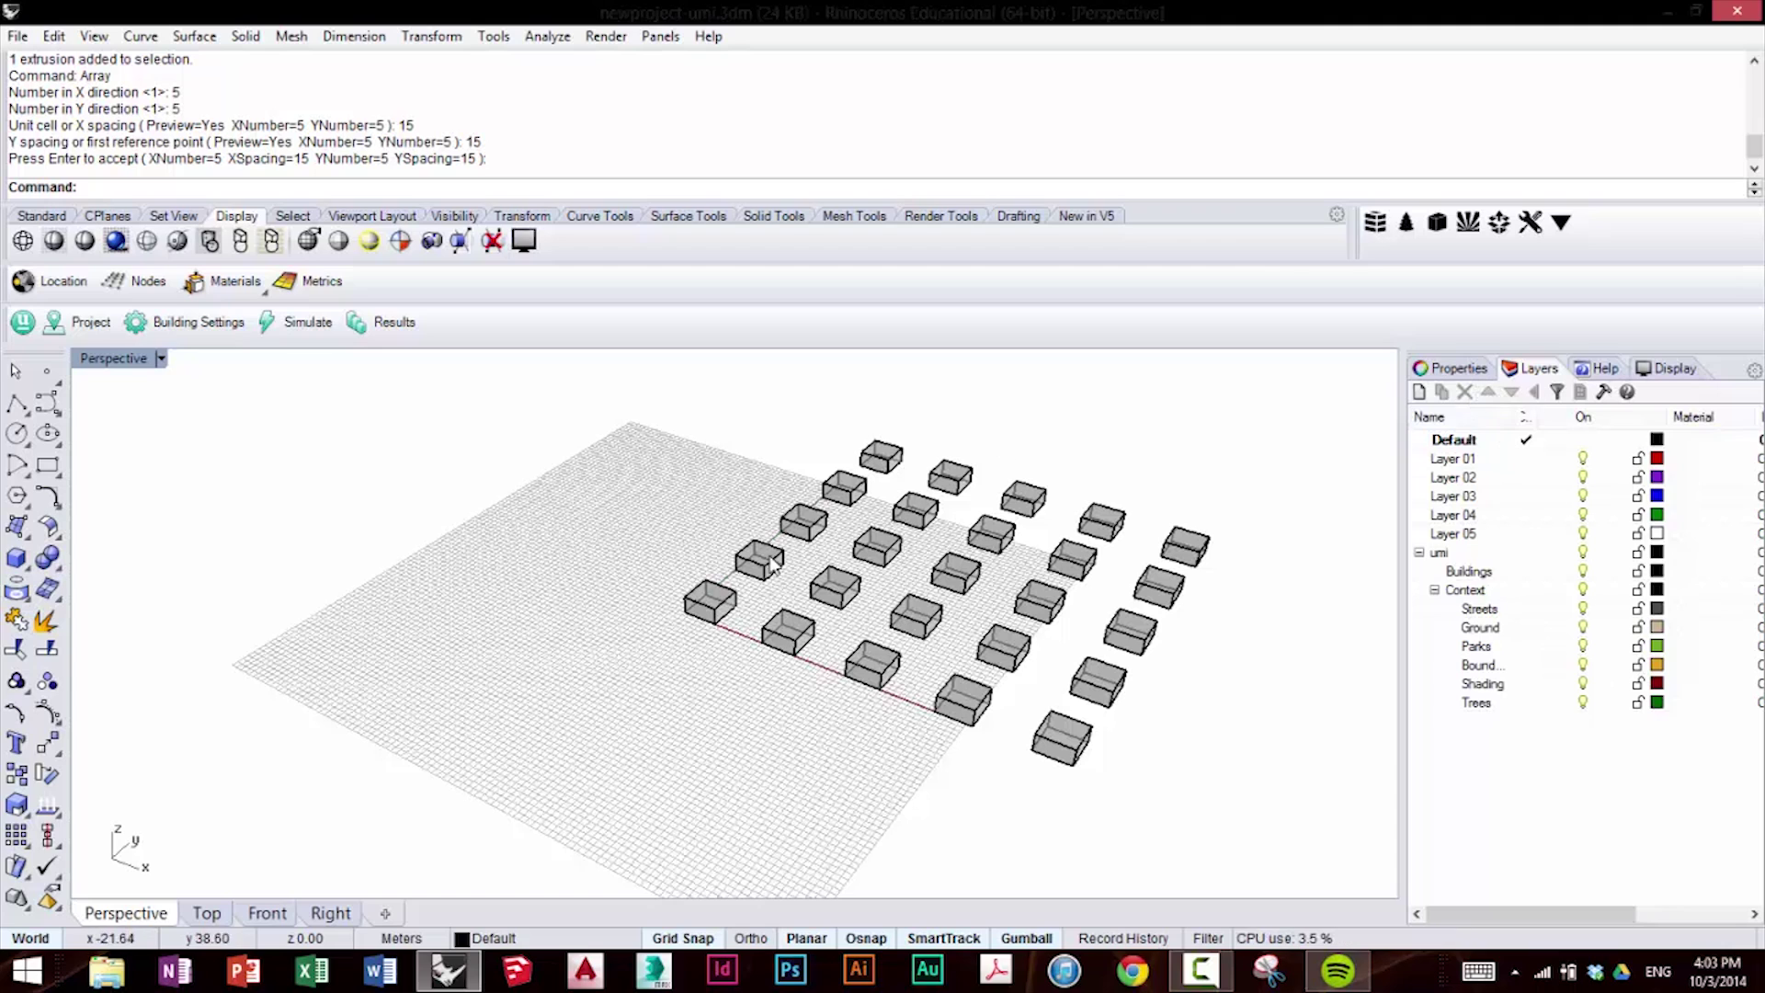
{"action": "left_click_drag", "start_coordinate": [559, 391], "coordinate": [1296, 823]}
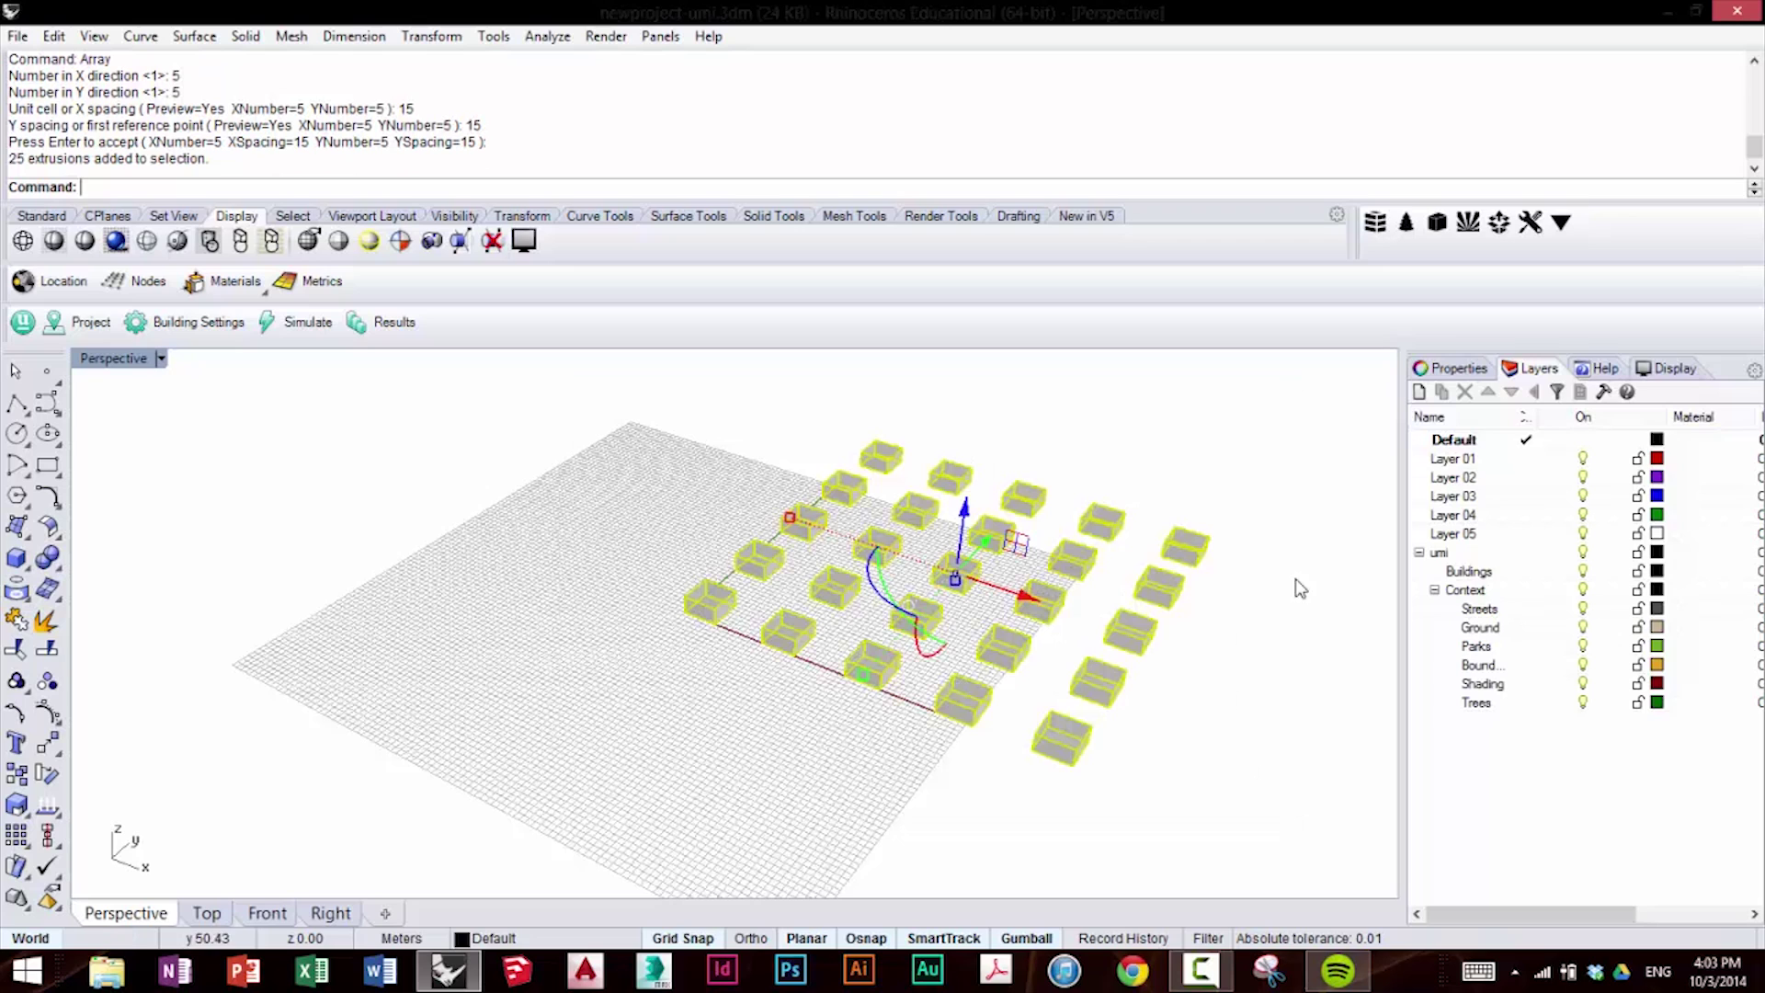
{"action": "left_click", "coordinate": [1453, 373]}
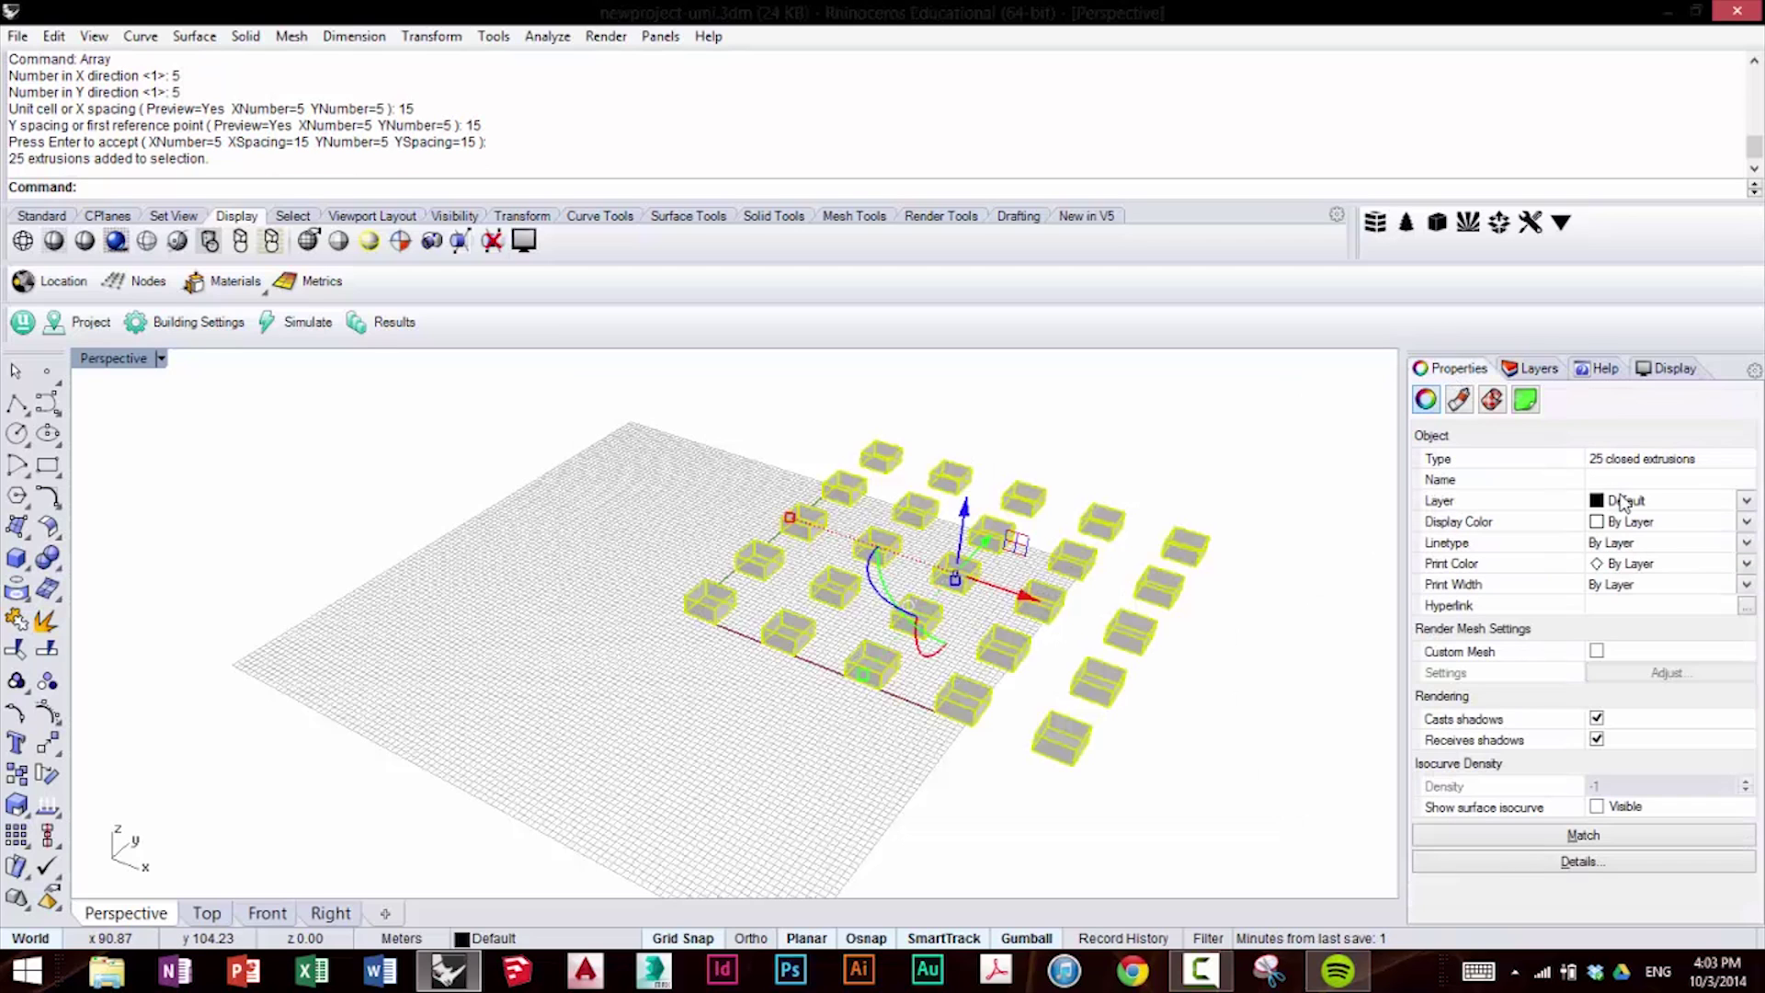
{"action": "left_click", "coordinate": [1651, 506]}
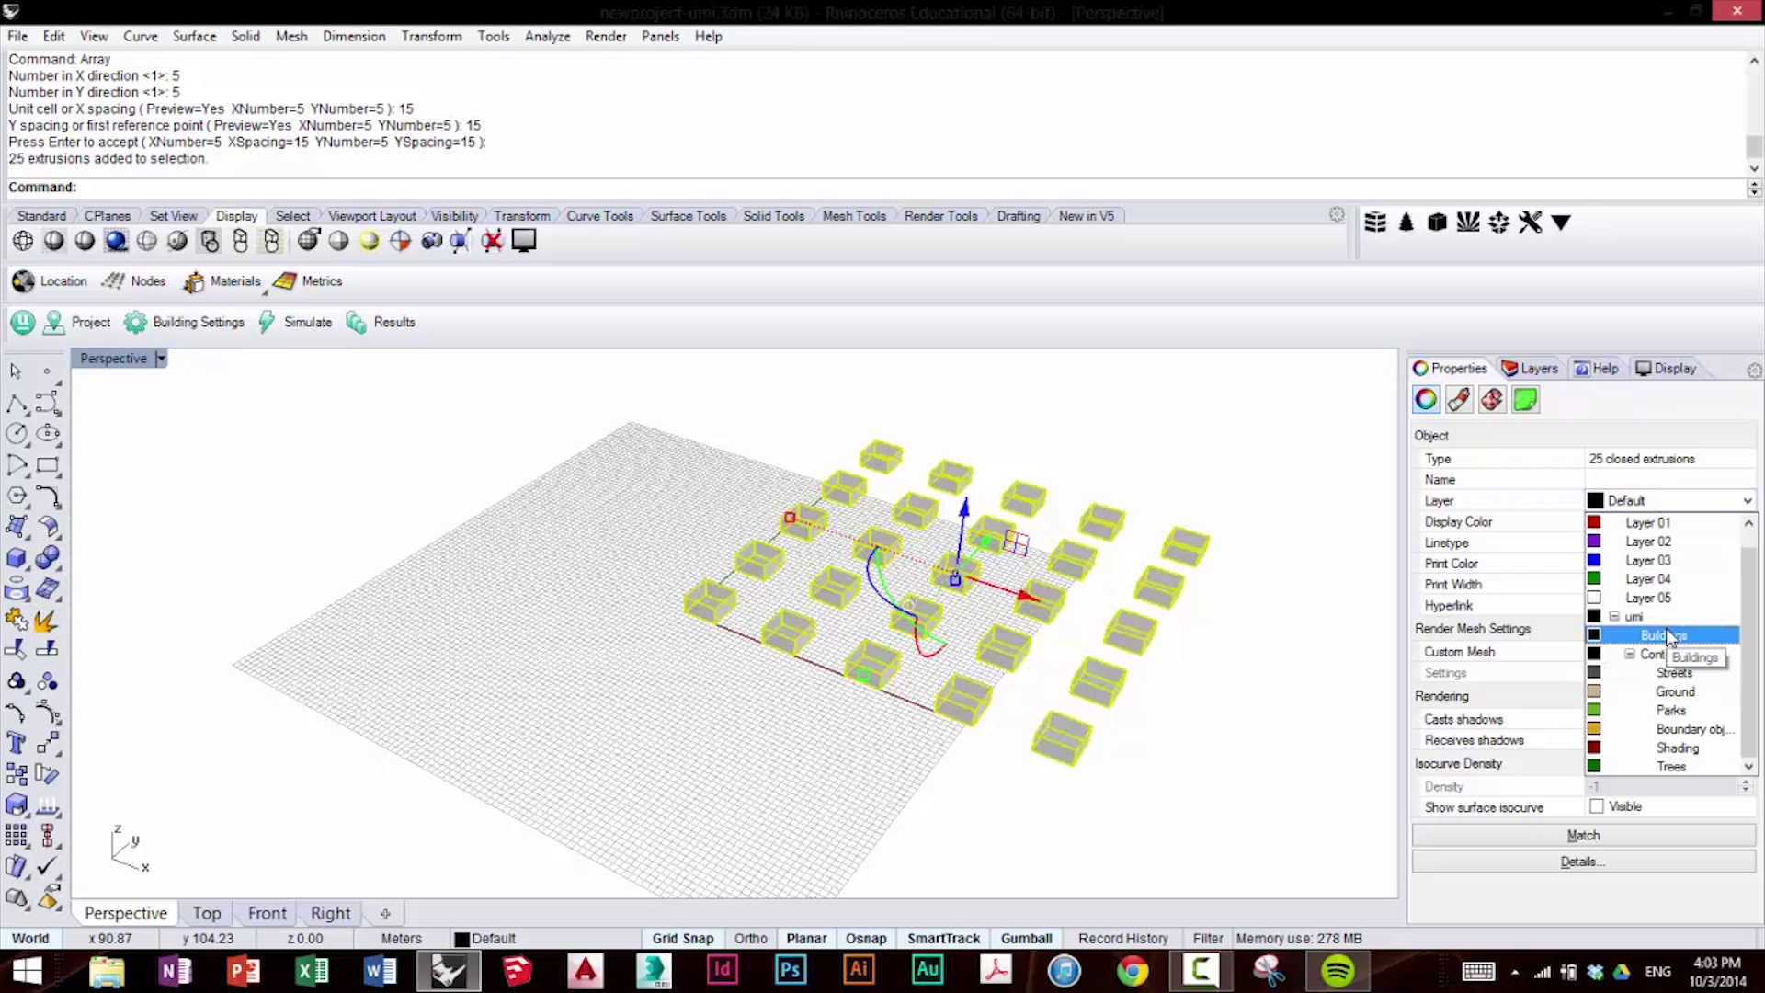
{"action": "left_click", "coordinate": [1669, 634]}
{"action": "left_click", "coordinate": [1305, 544]}
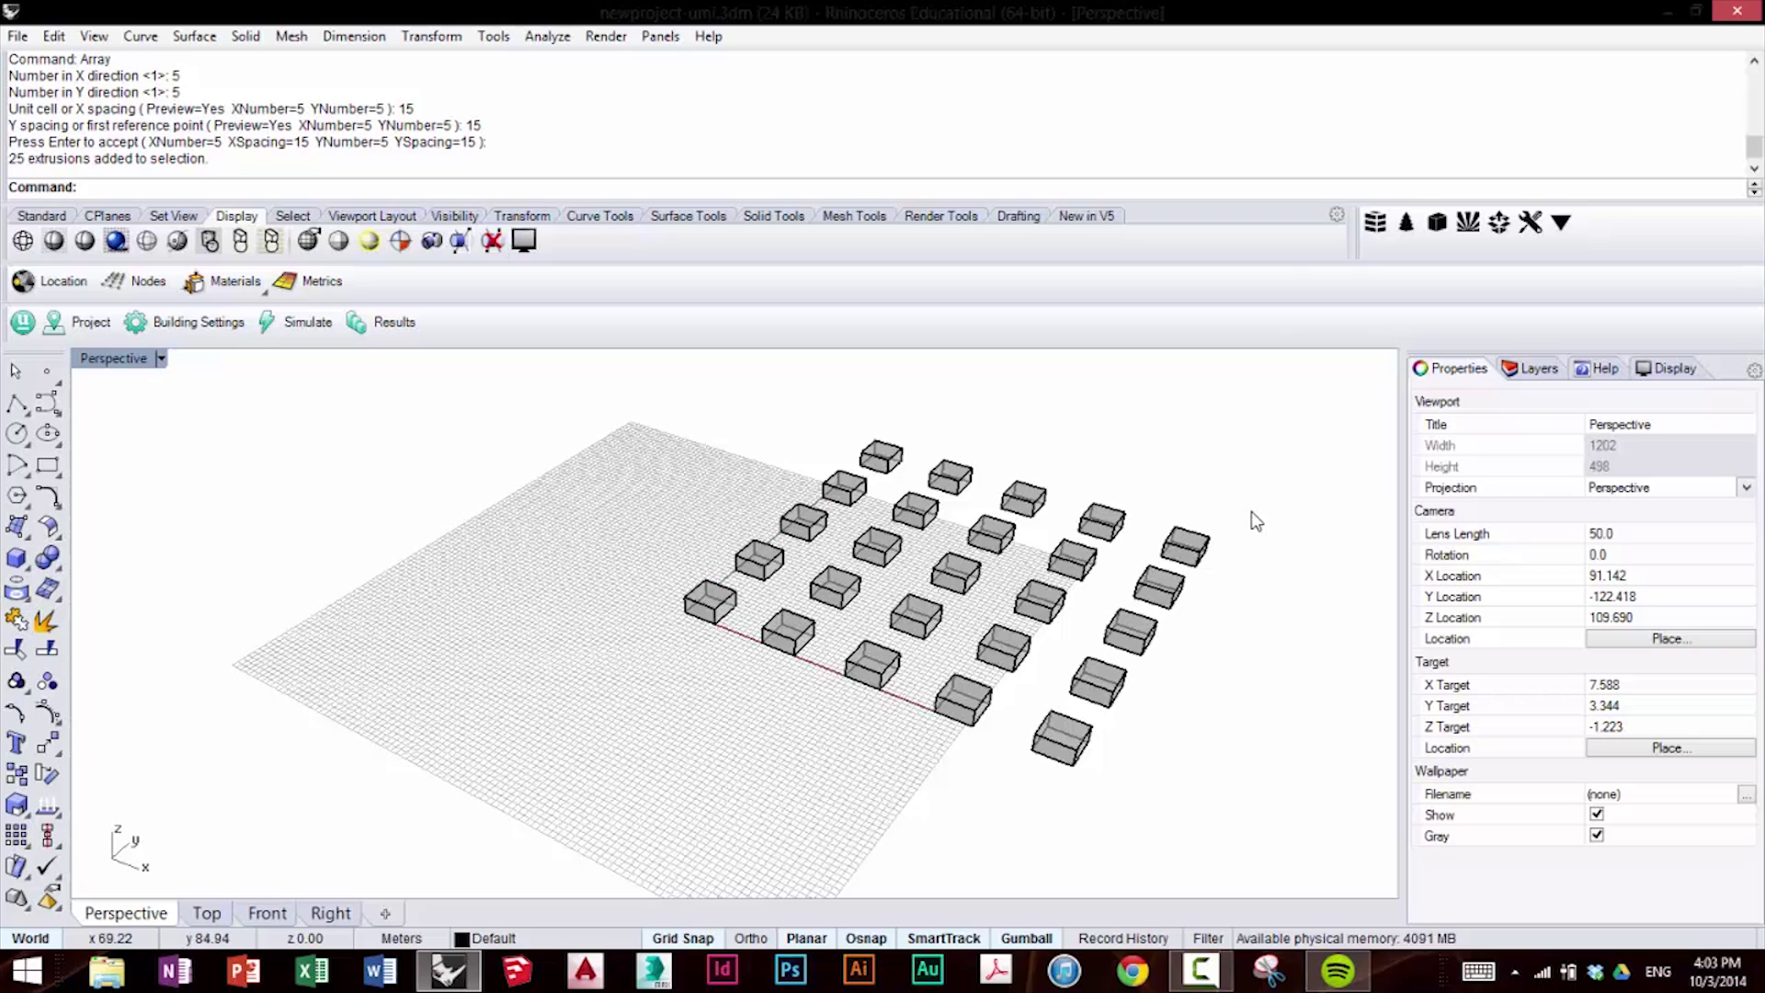
Create a SrfPt surface with its four corners snapped to the outer corner boxes.
{"action": "type", "text": "SrfPt"}
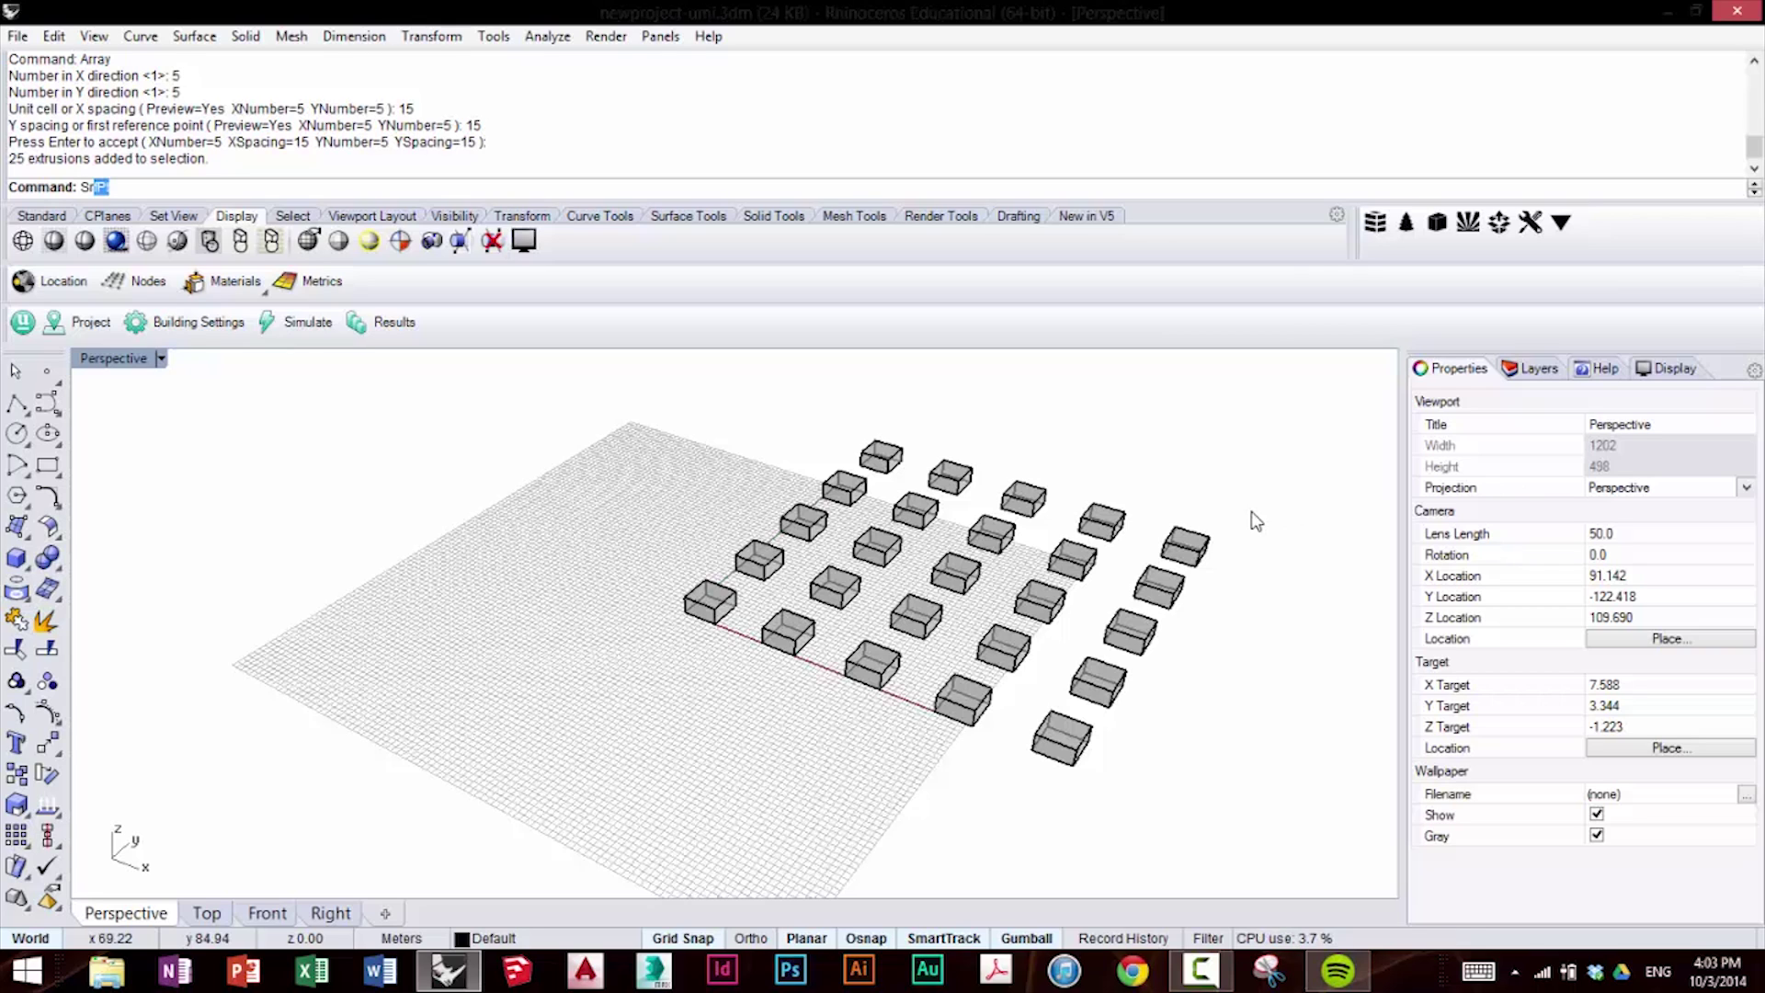
{"action": "key", "text": "Return"}
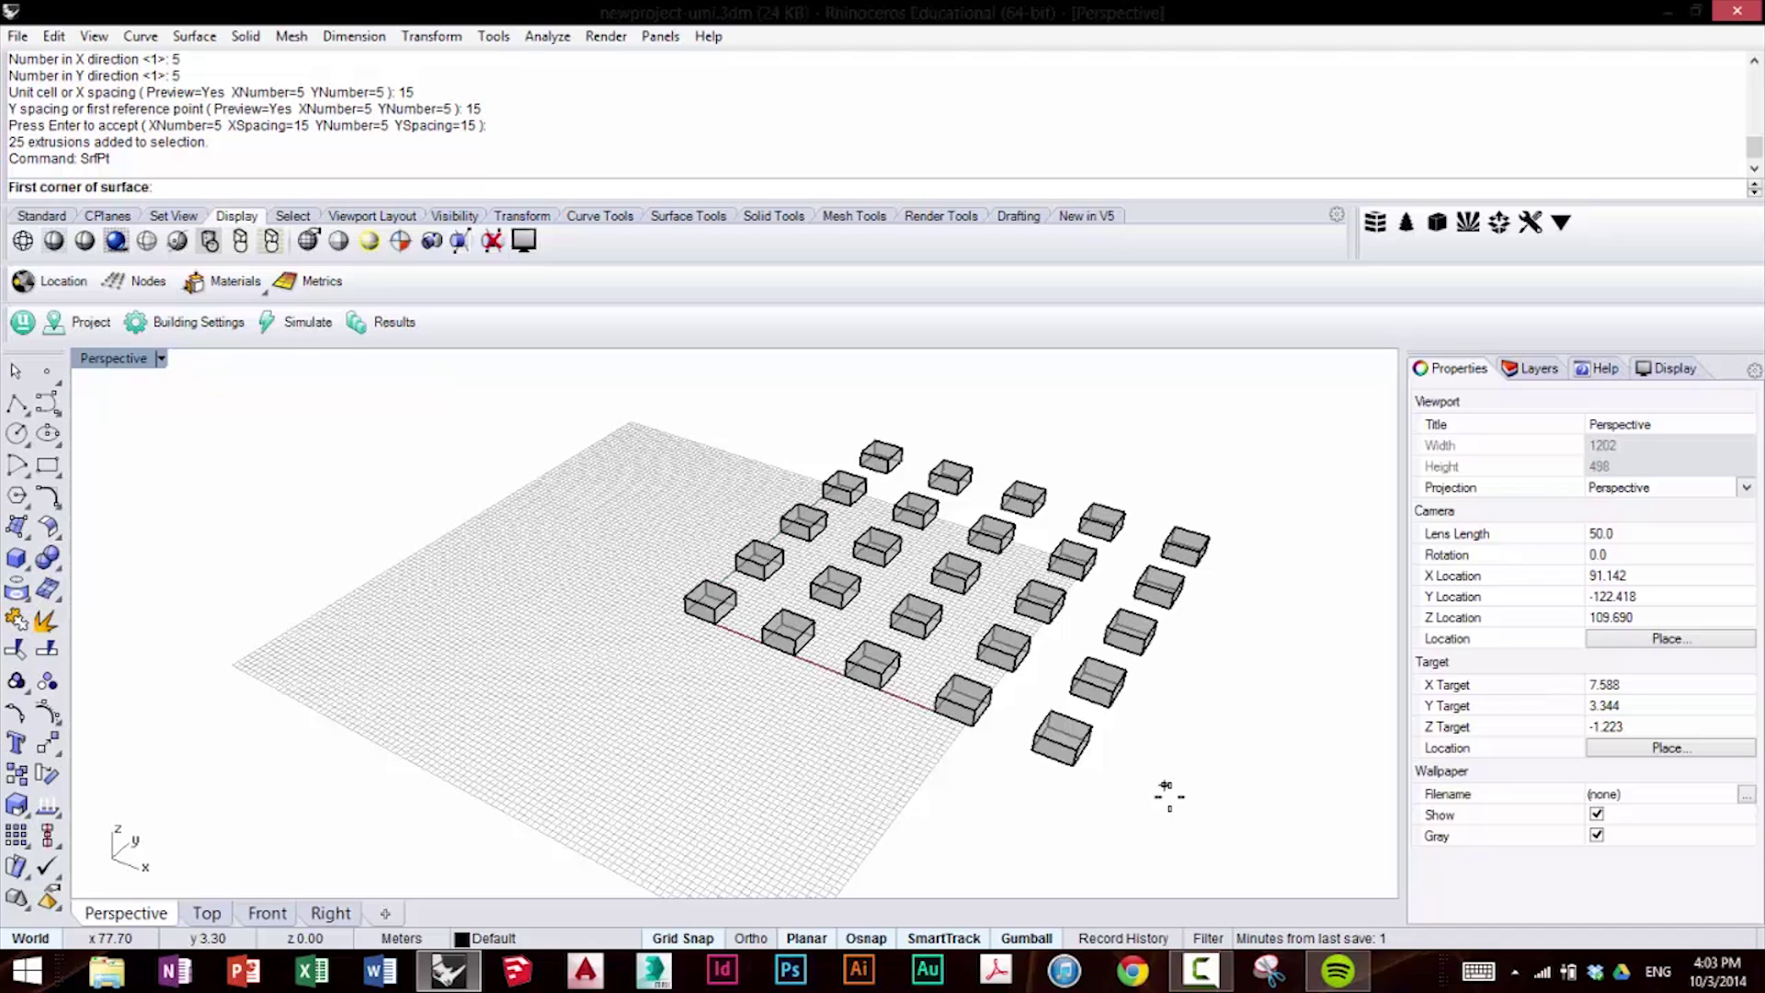
{"action": "left_click", "coordinate": [1069, 769]}
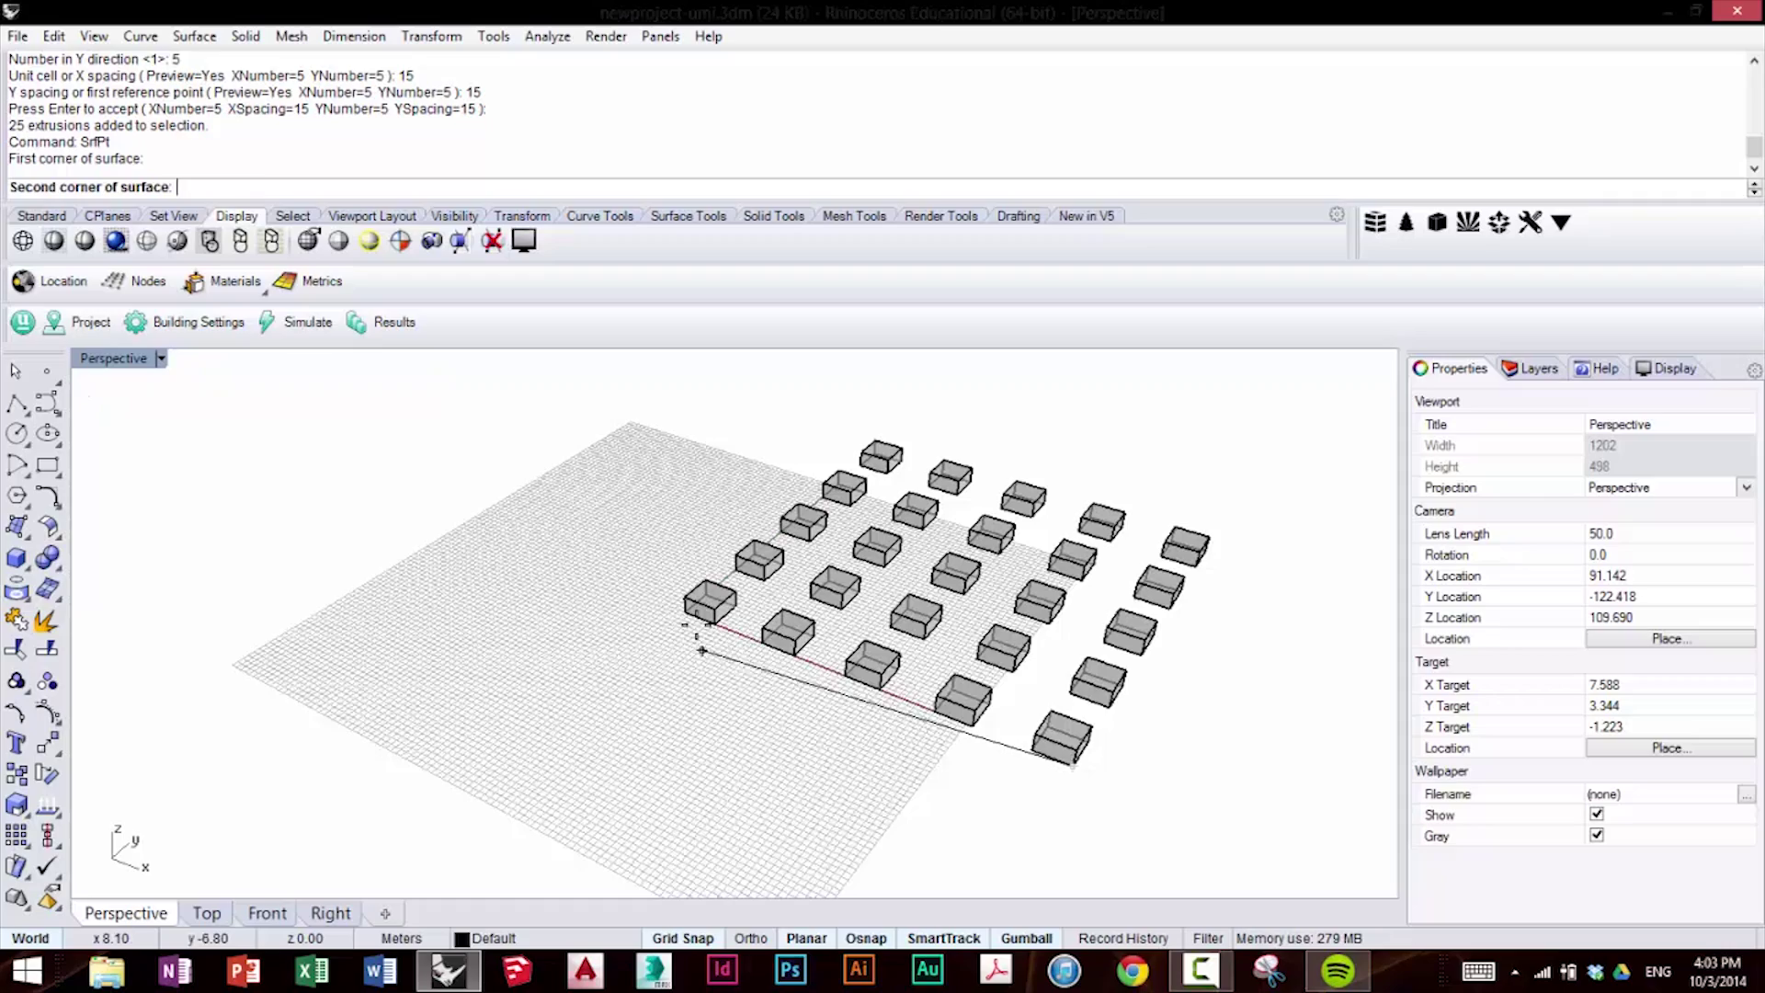
{"action": "left_click", "coordinate": [685, 609]}
{"action": "scroll", "coordinate": [861, 405], "scroll_direction": "up", "scroll_amount": 3}
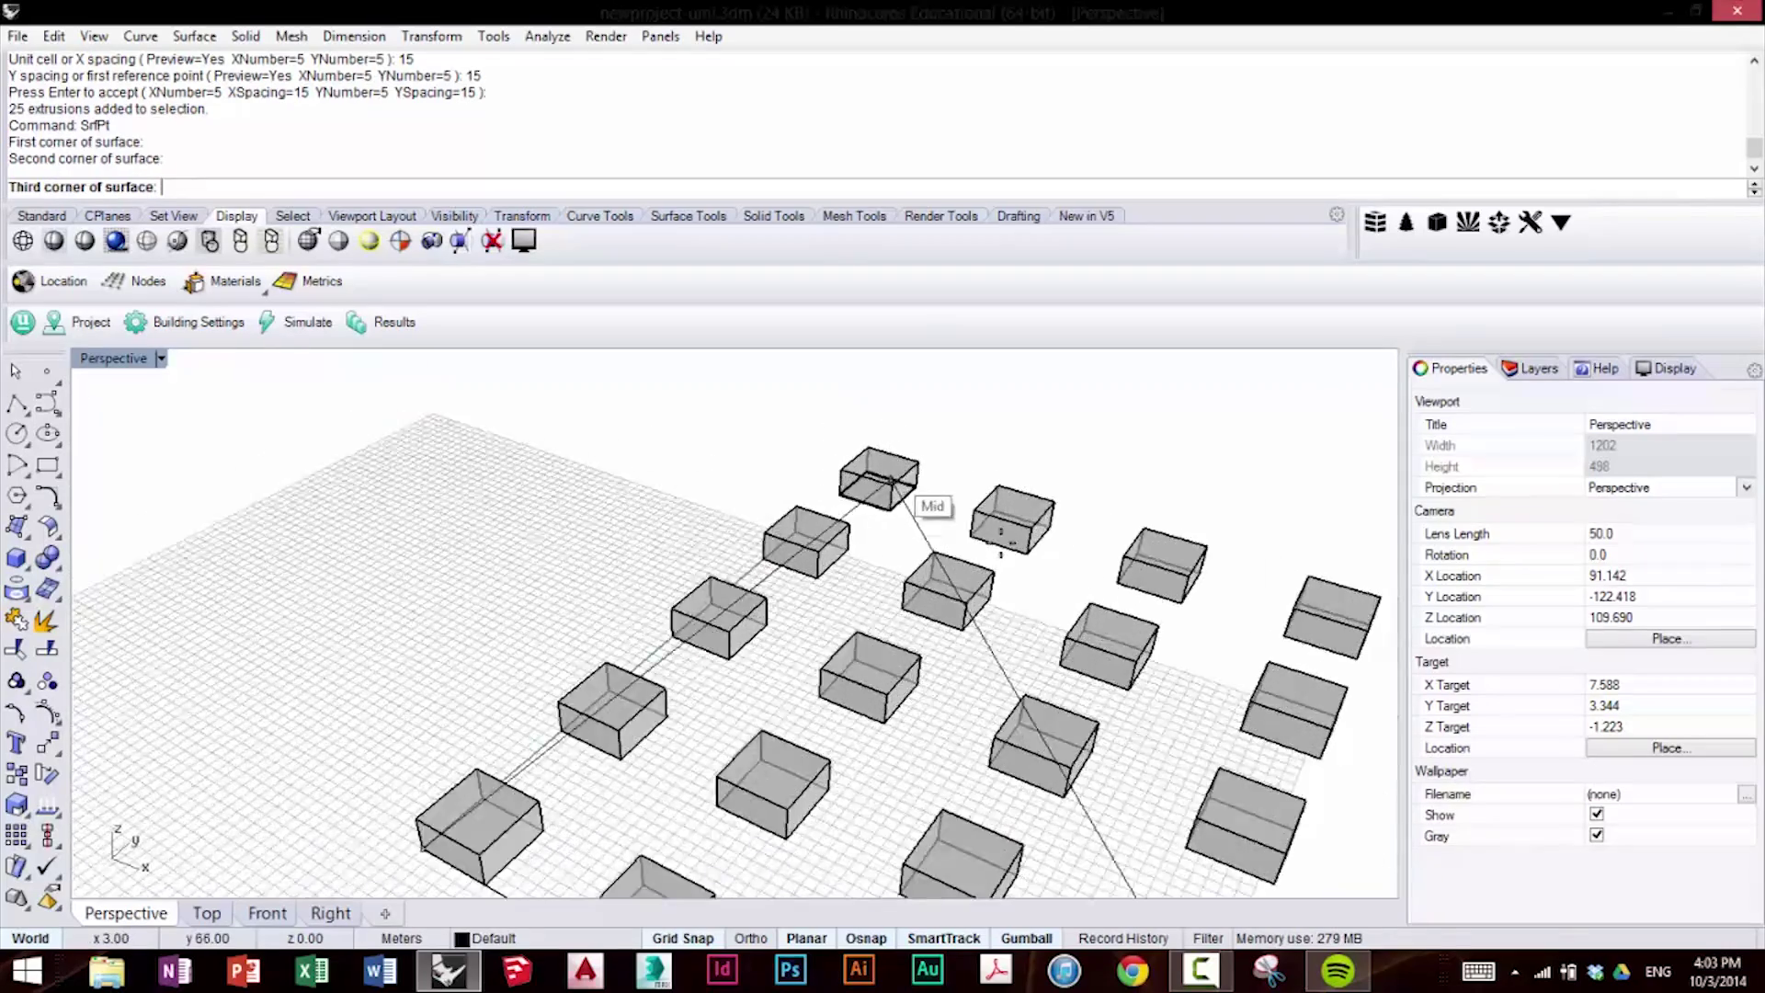
{"action": "right_click_drag", "start_coordinate": [914, 493], "coordinate": [1253, 591]}
{"action": "left_click", "coordinate": [1236, 595]}
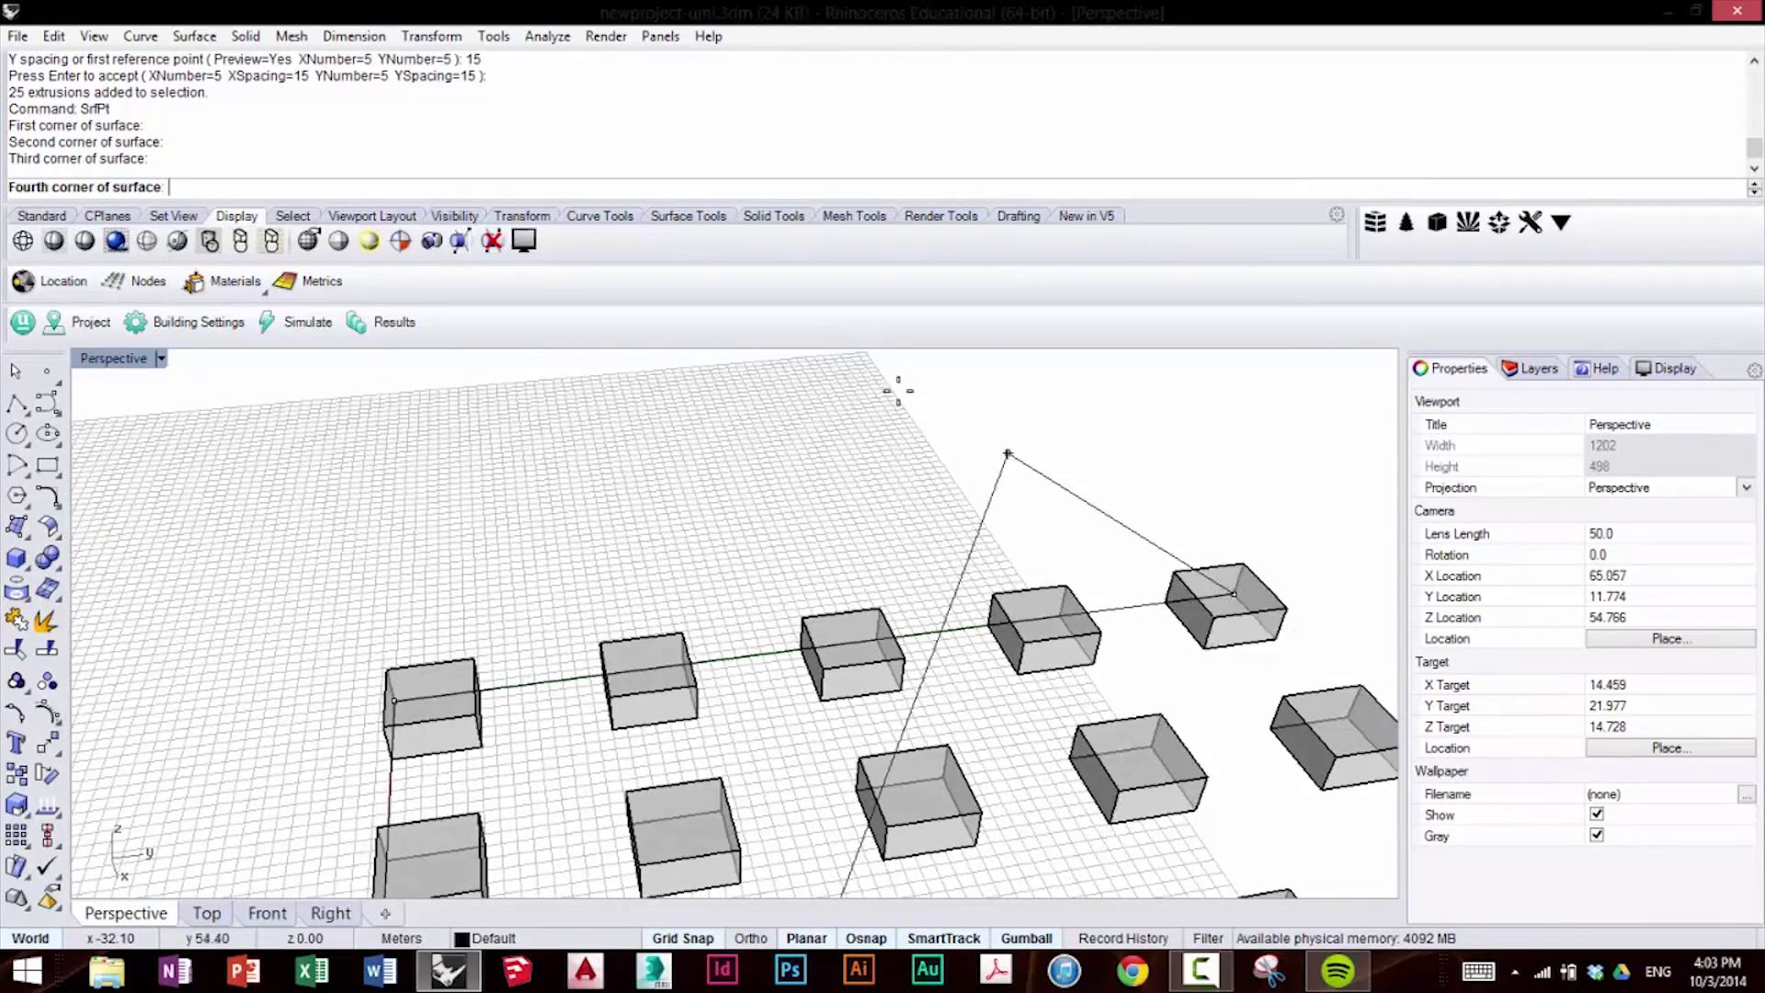
{"action": "scroll", "coordinate": [899, 390], "scroll_direction": "down", "scroll_amount": 5}
{"action": "scroll", "coordinate": [1115, 626], "scroll_direction": "up", "scroll_amount": 3}
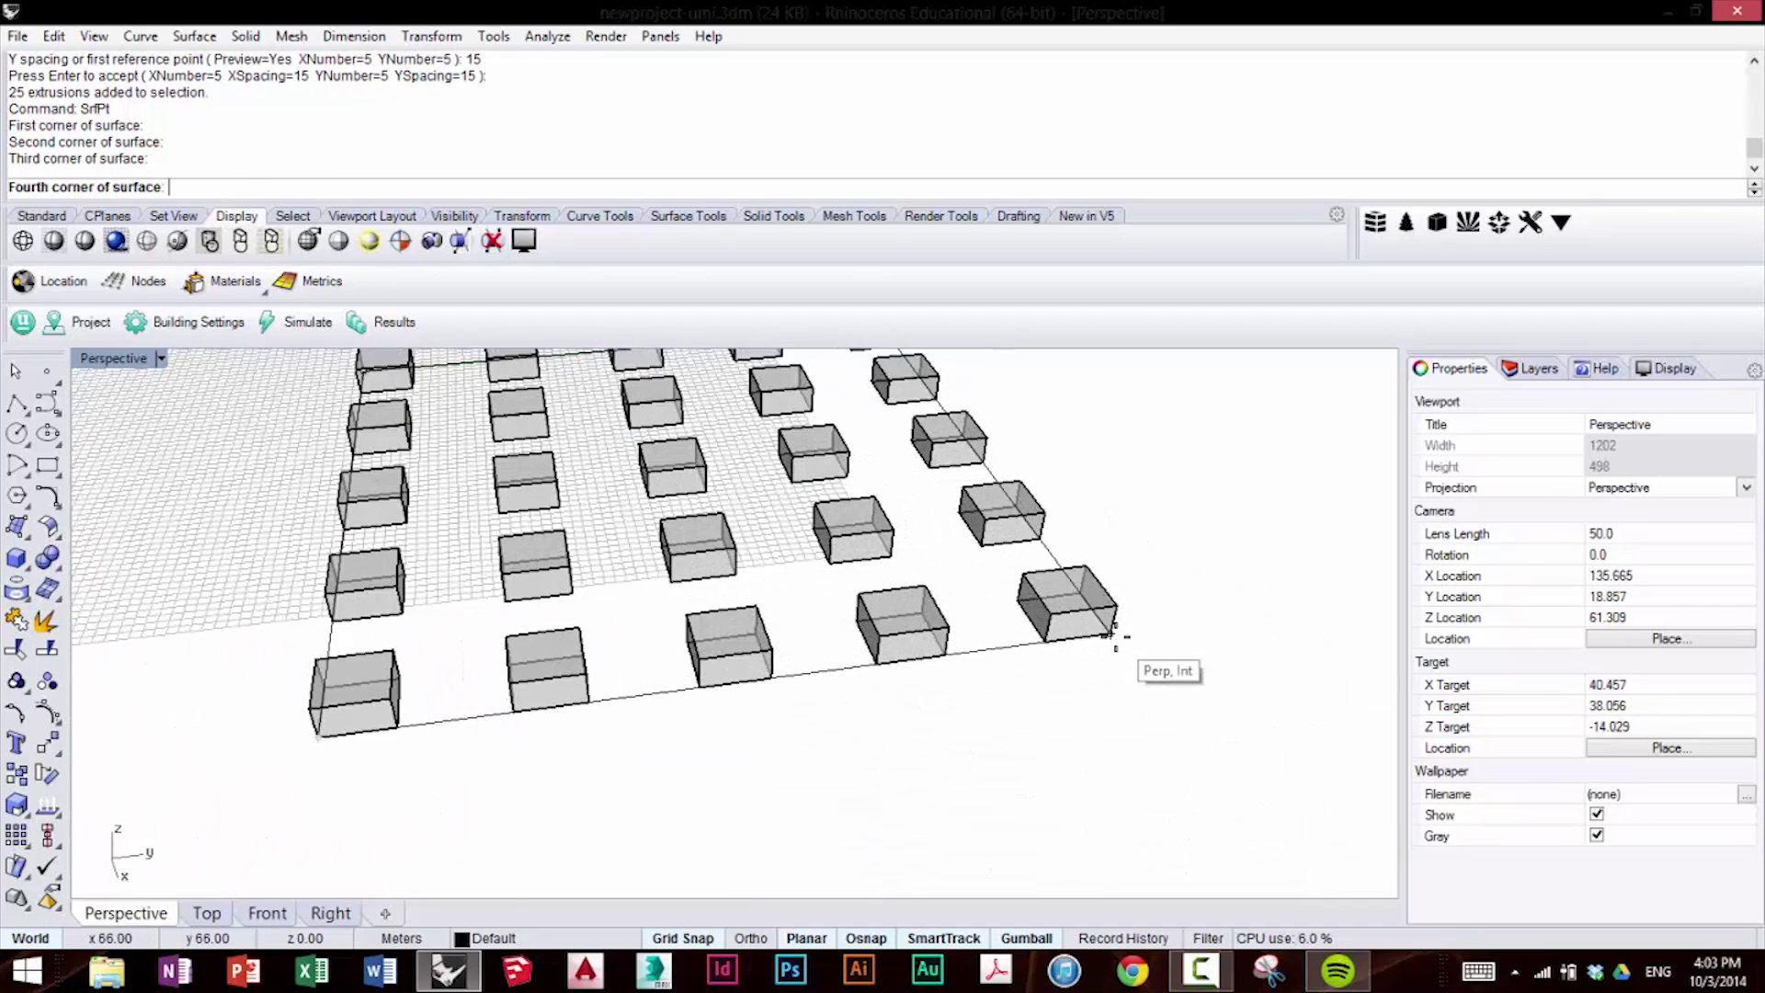
{"action": "left_click", "coordinate": [1118, 634]}
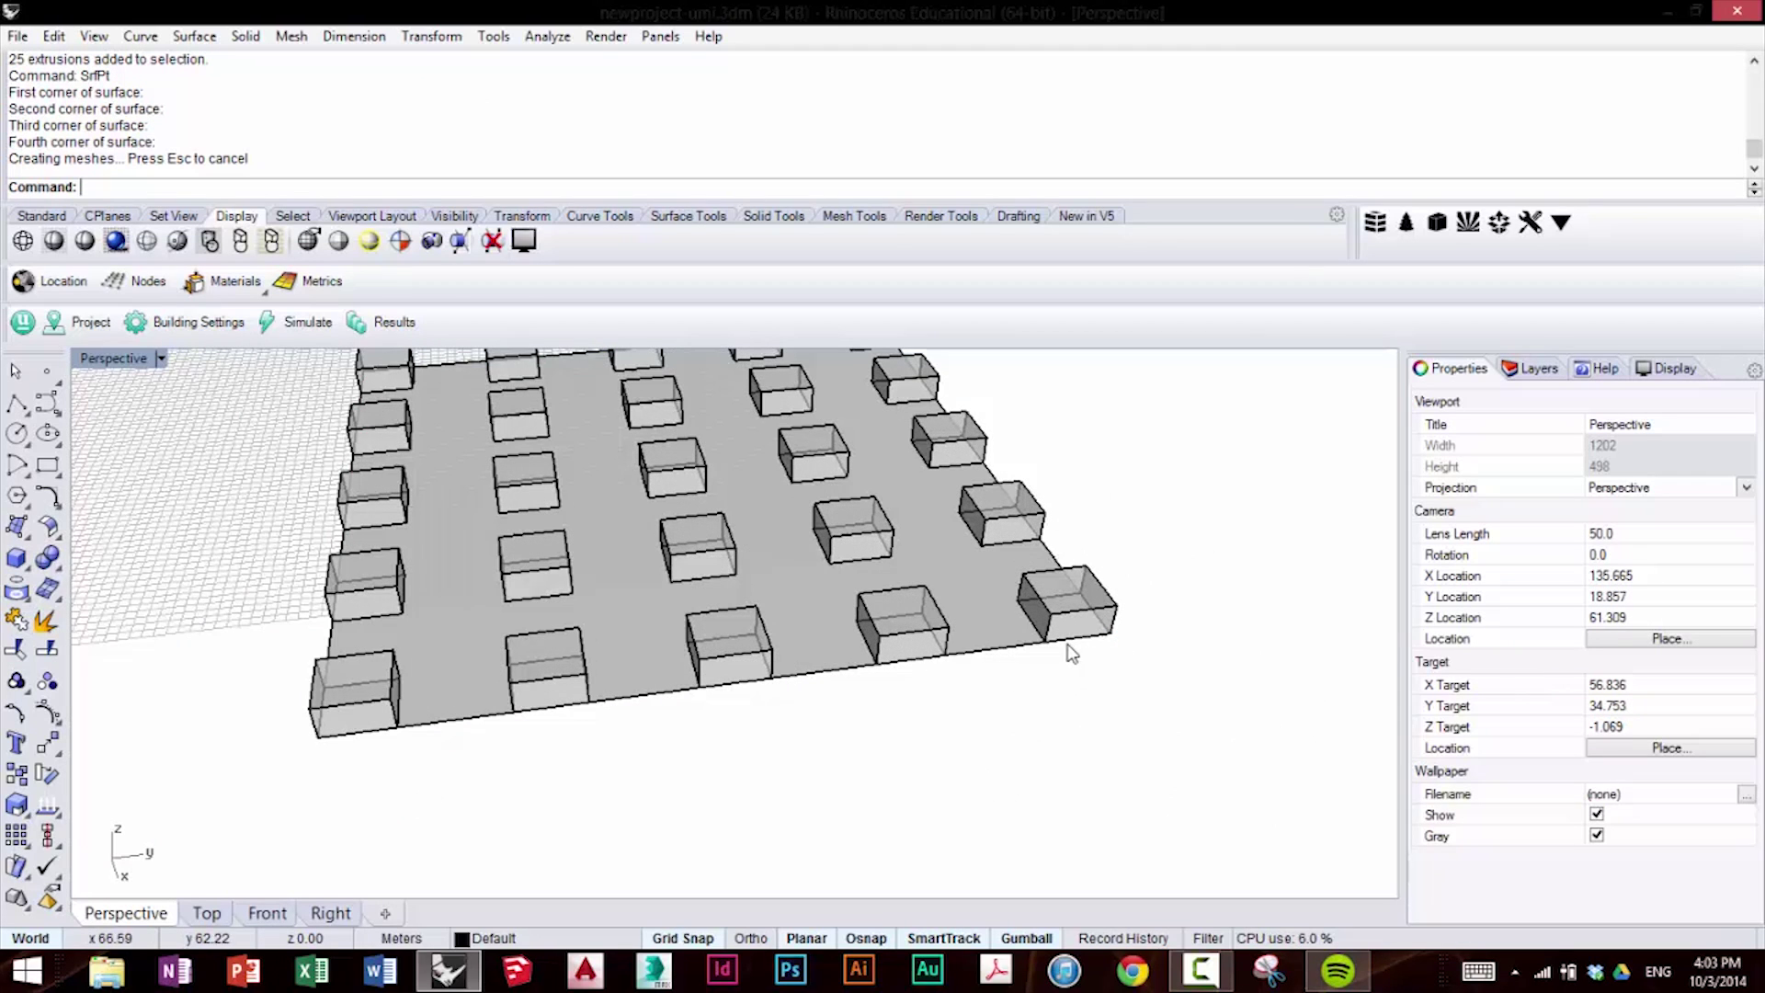
Scale the ground surface up with the gumball so it extends past the outer boxes.
{"action": "right_click_drag", "start_coordinate": [1018, 704], "coordinate": [1055, 697]}
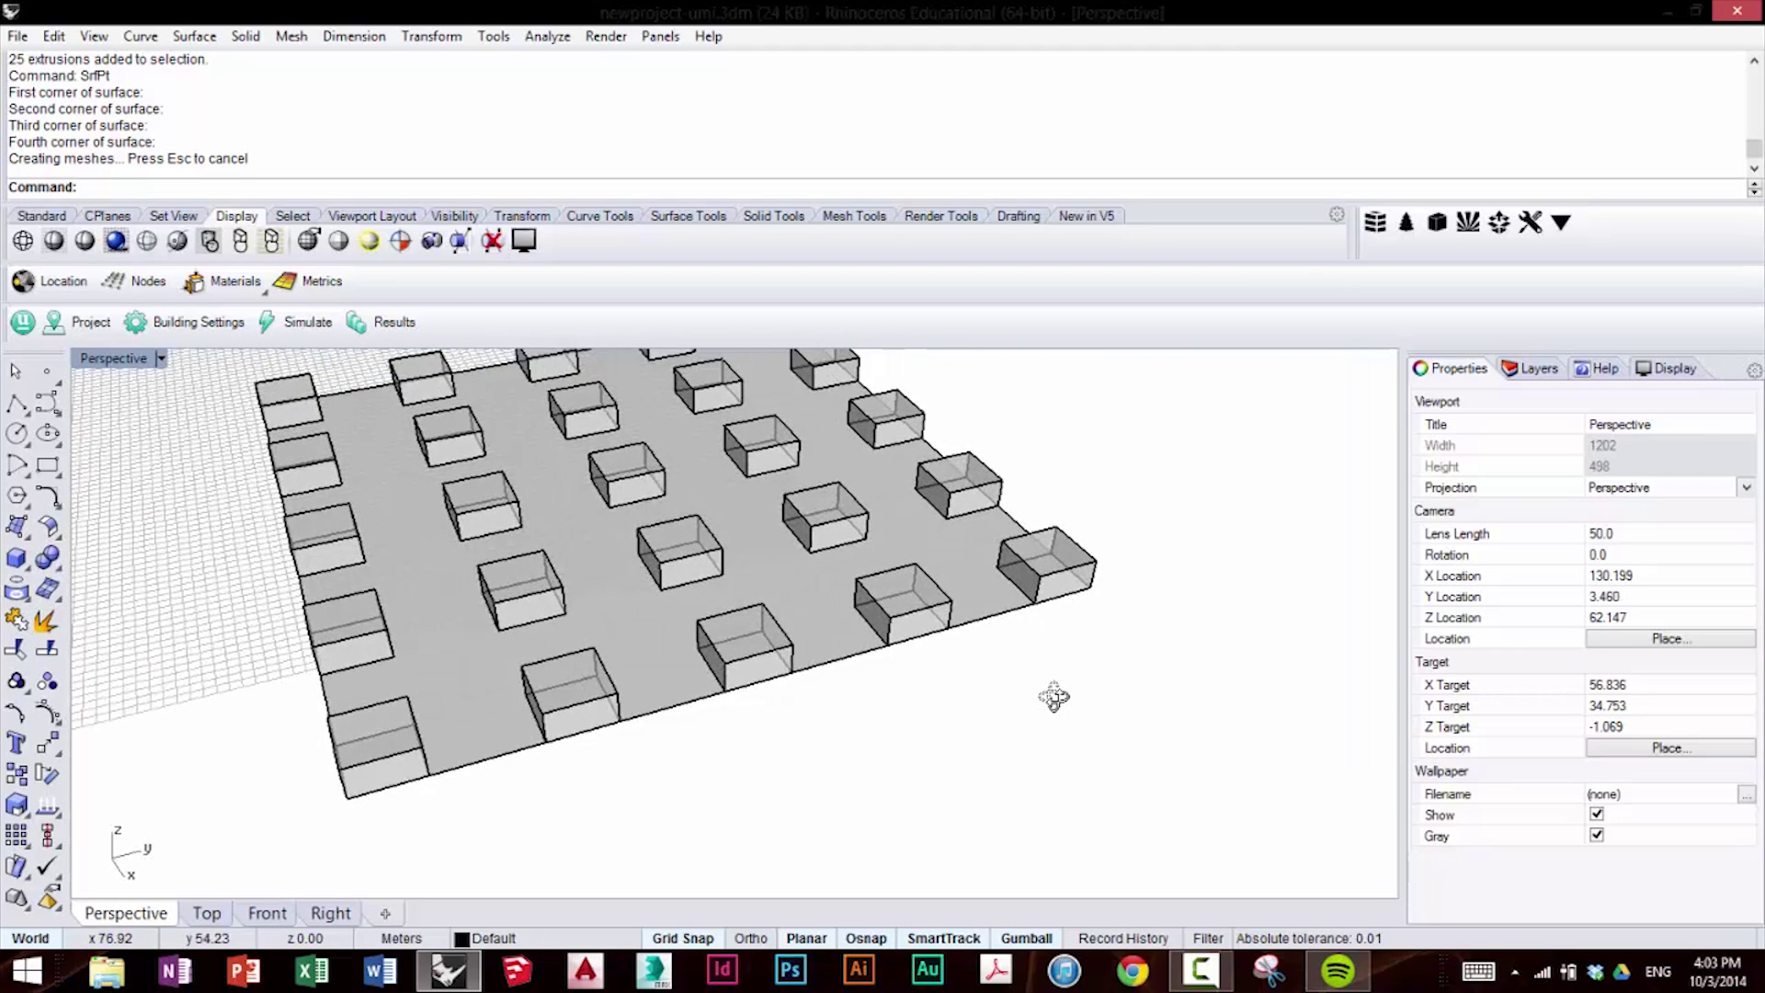
{"action": "left_click", "coordinate": [942, 584]}
{"action": "left_click", "coordinate": [975, 553]}
{"action": "scroll", "coordinate": [1076, 733], "scroll_direction": "down", "scroll_amount": 3}
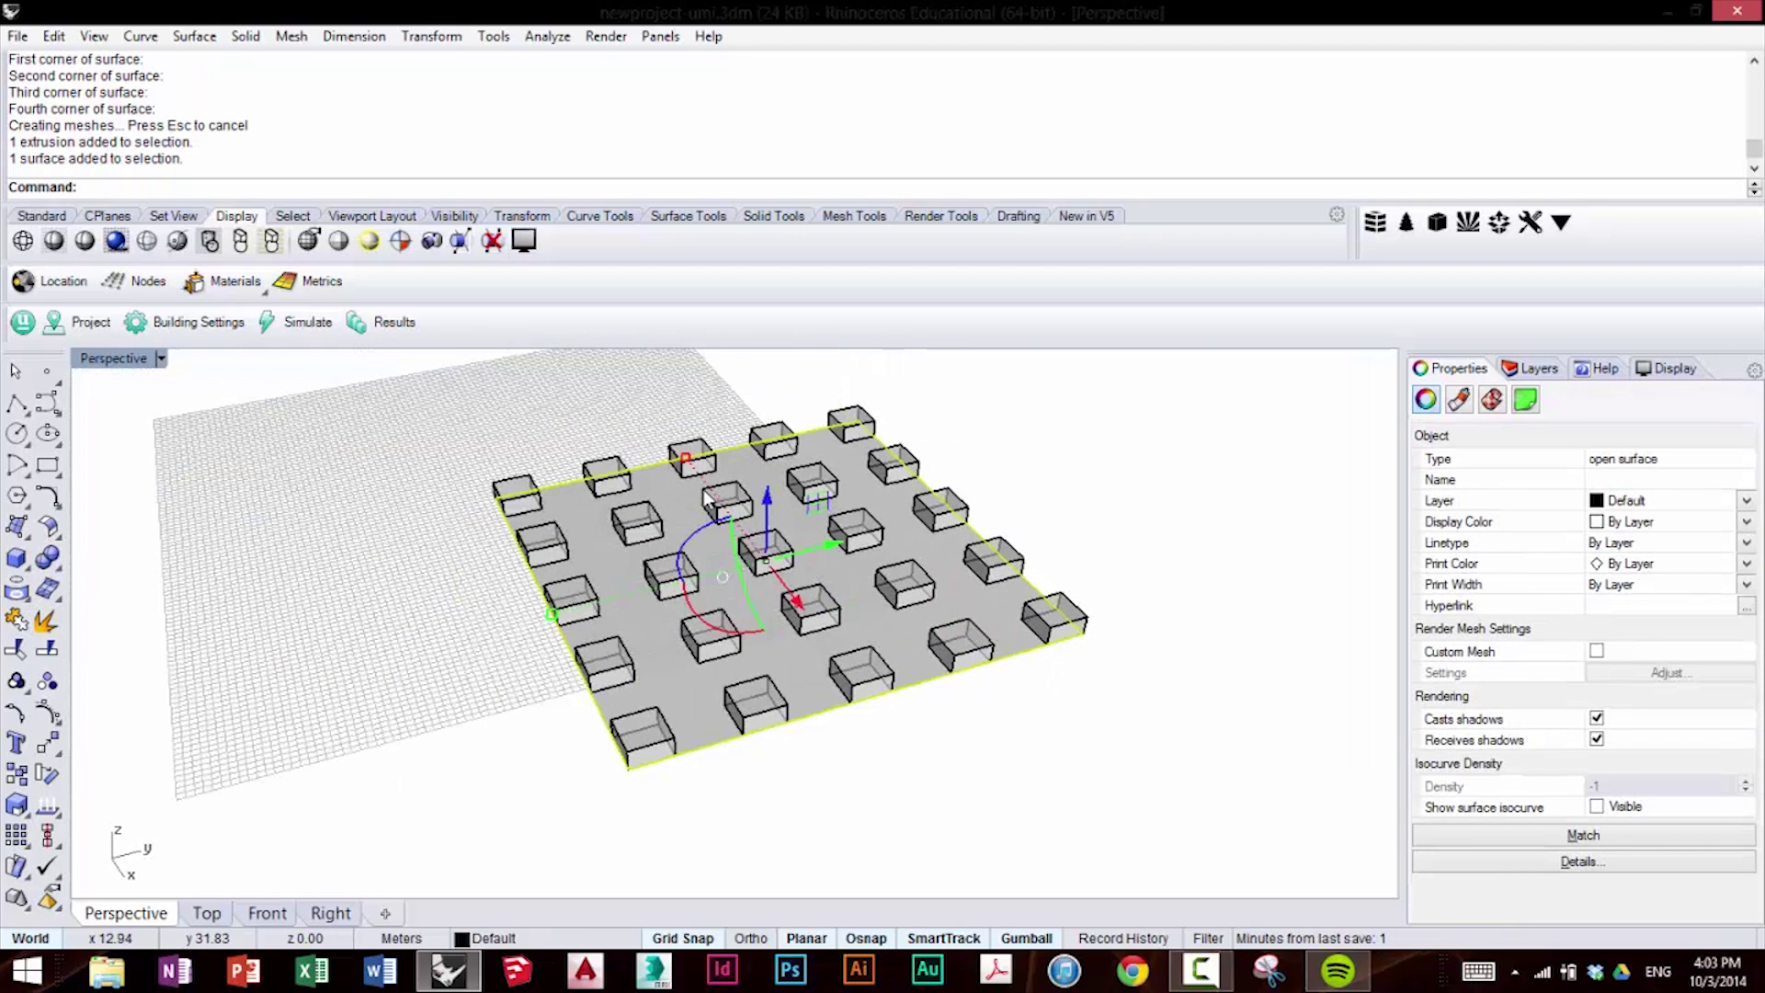
{"action": "left_click_drag", "start_coordinate": [550, 618], "coordinate": [515, 623]}
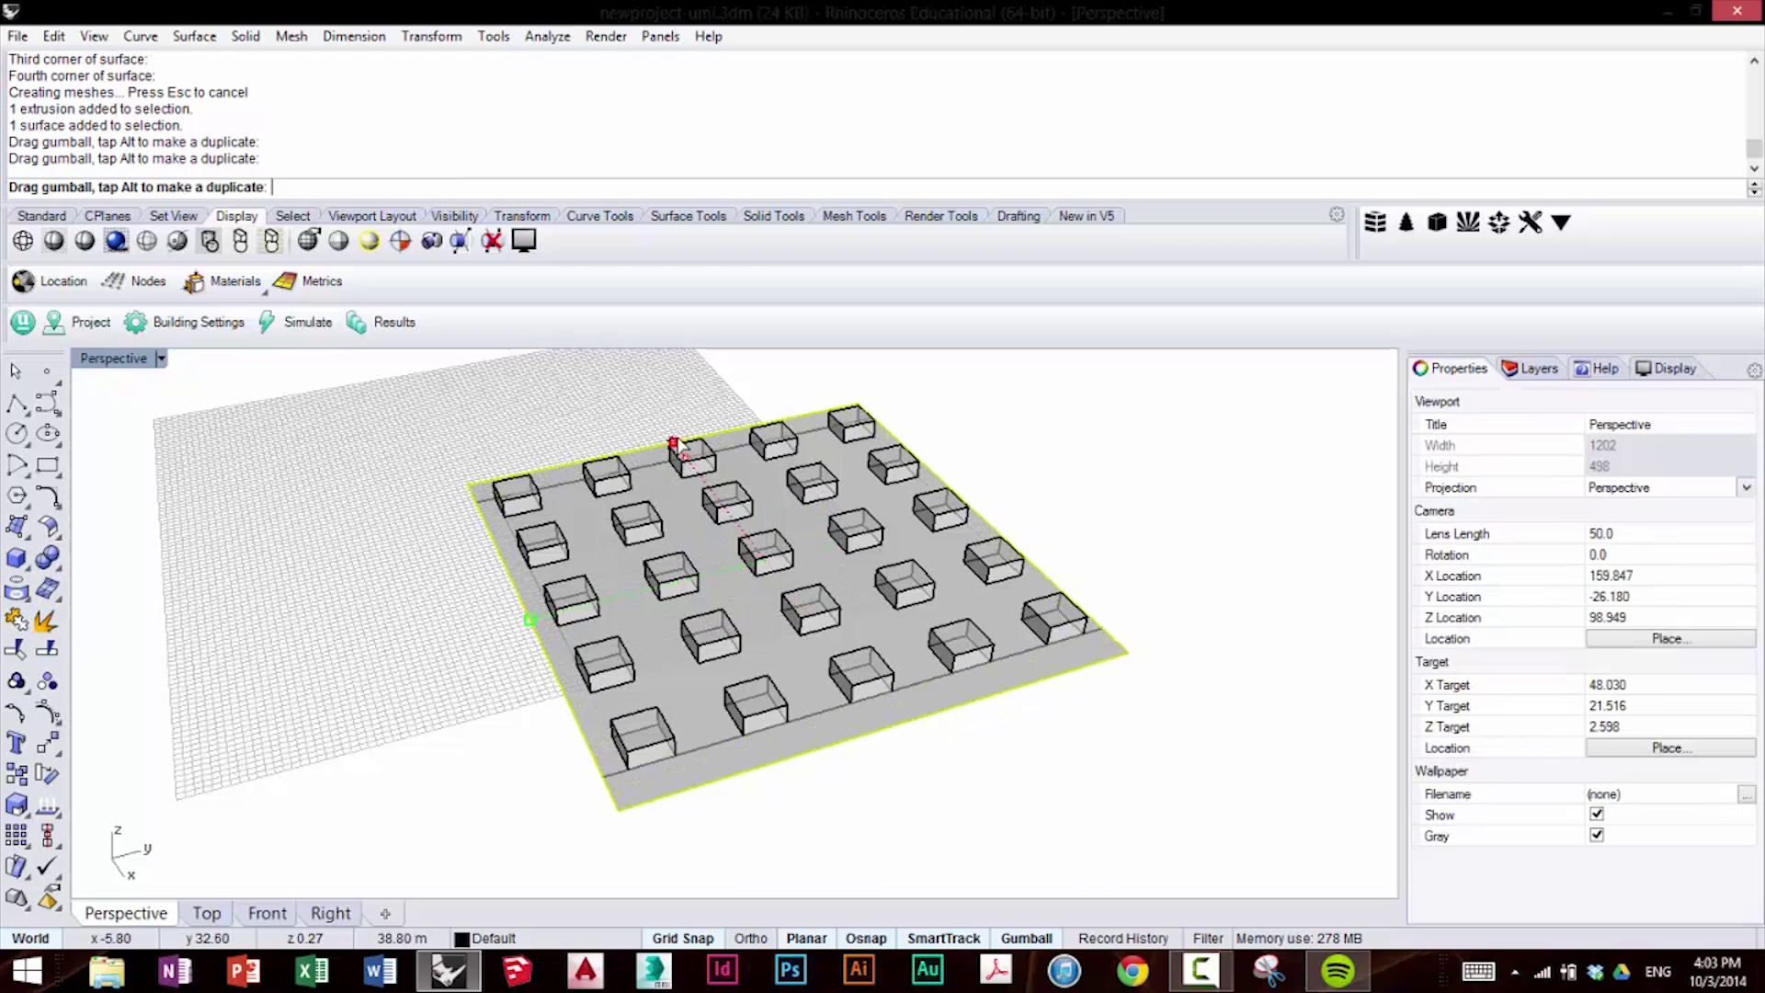
{"action": "key", "text": "Escape"}
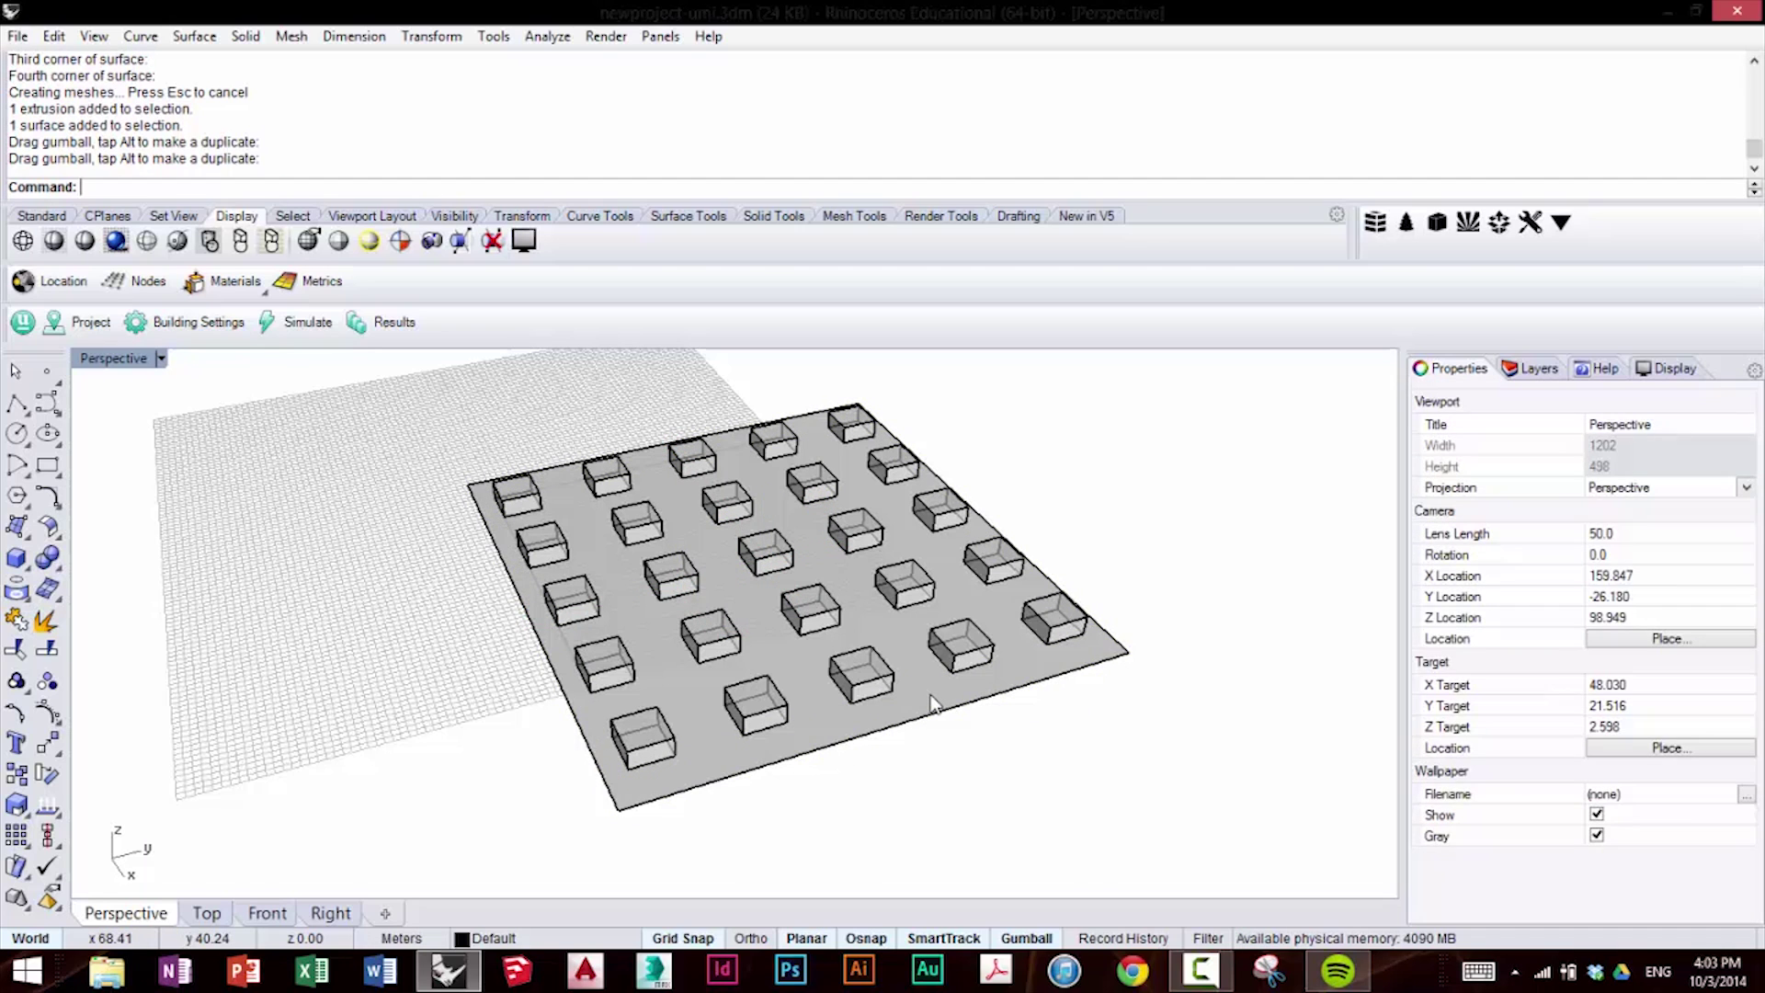
Move the ground surface onto the umi > Context > Ground layer so it shows brown.
{"action": "left_click", "coordinate": [932, 697]}
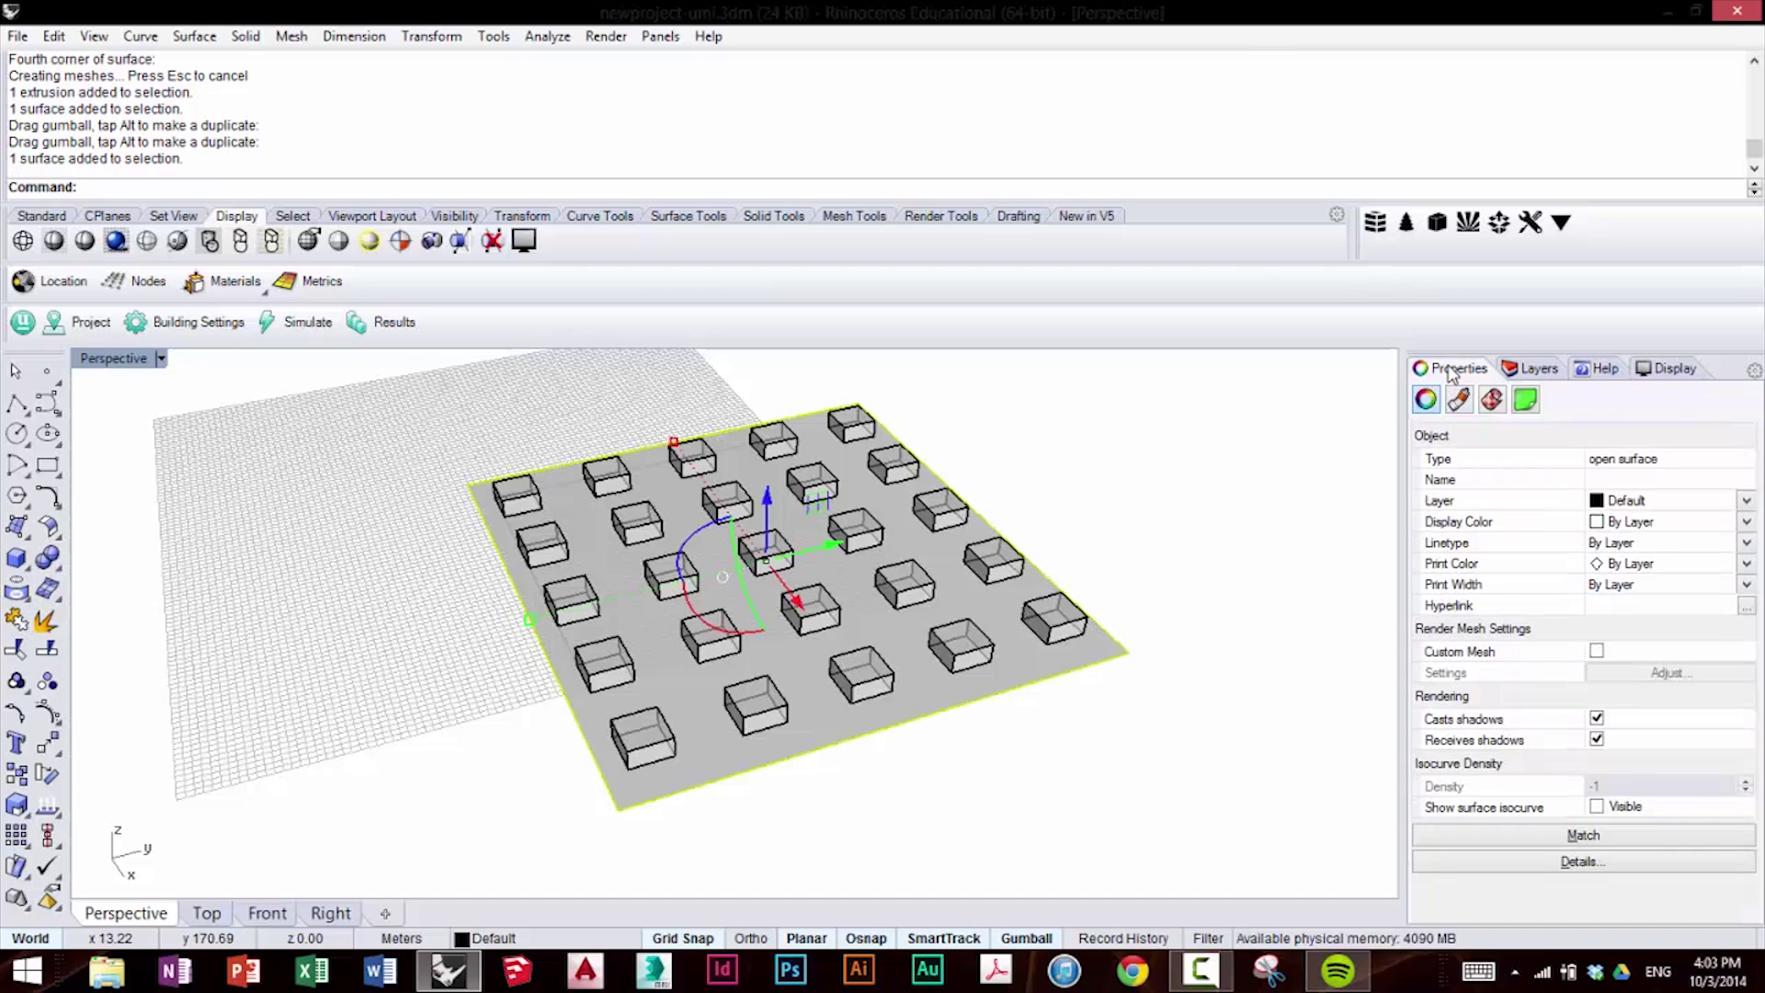
{"action": "left_click", "coordinate": [1646, 504]}
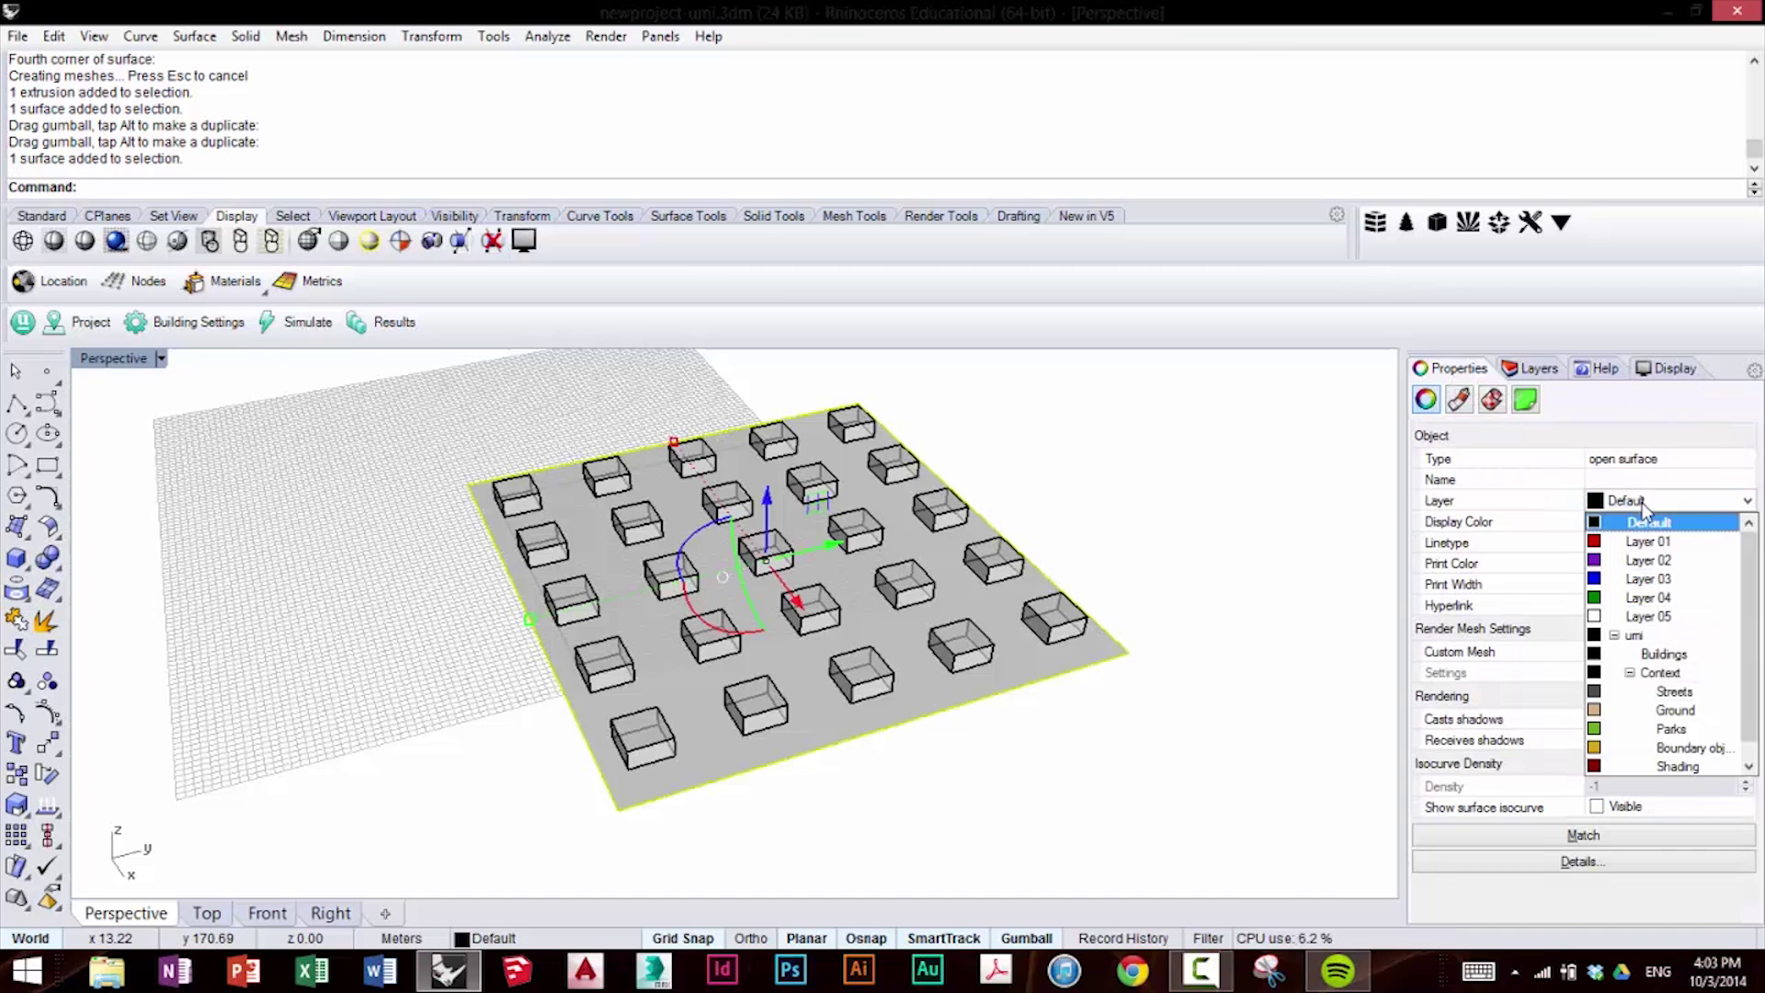
{"action": "left_click", "coordinate": [1675, 710]}
{"action": "left_click", "coordinate": [1256, 468]}
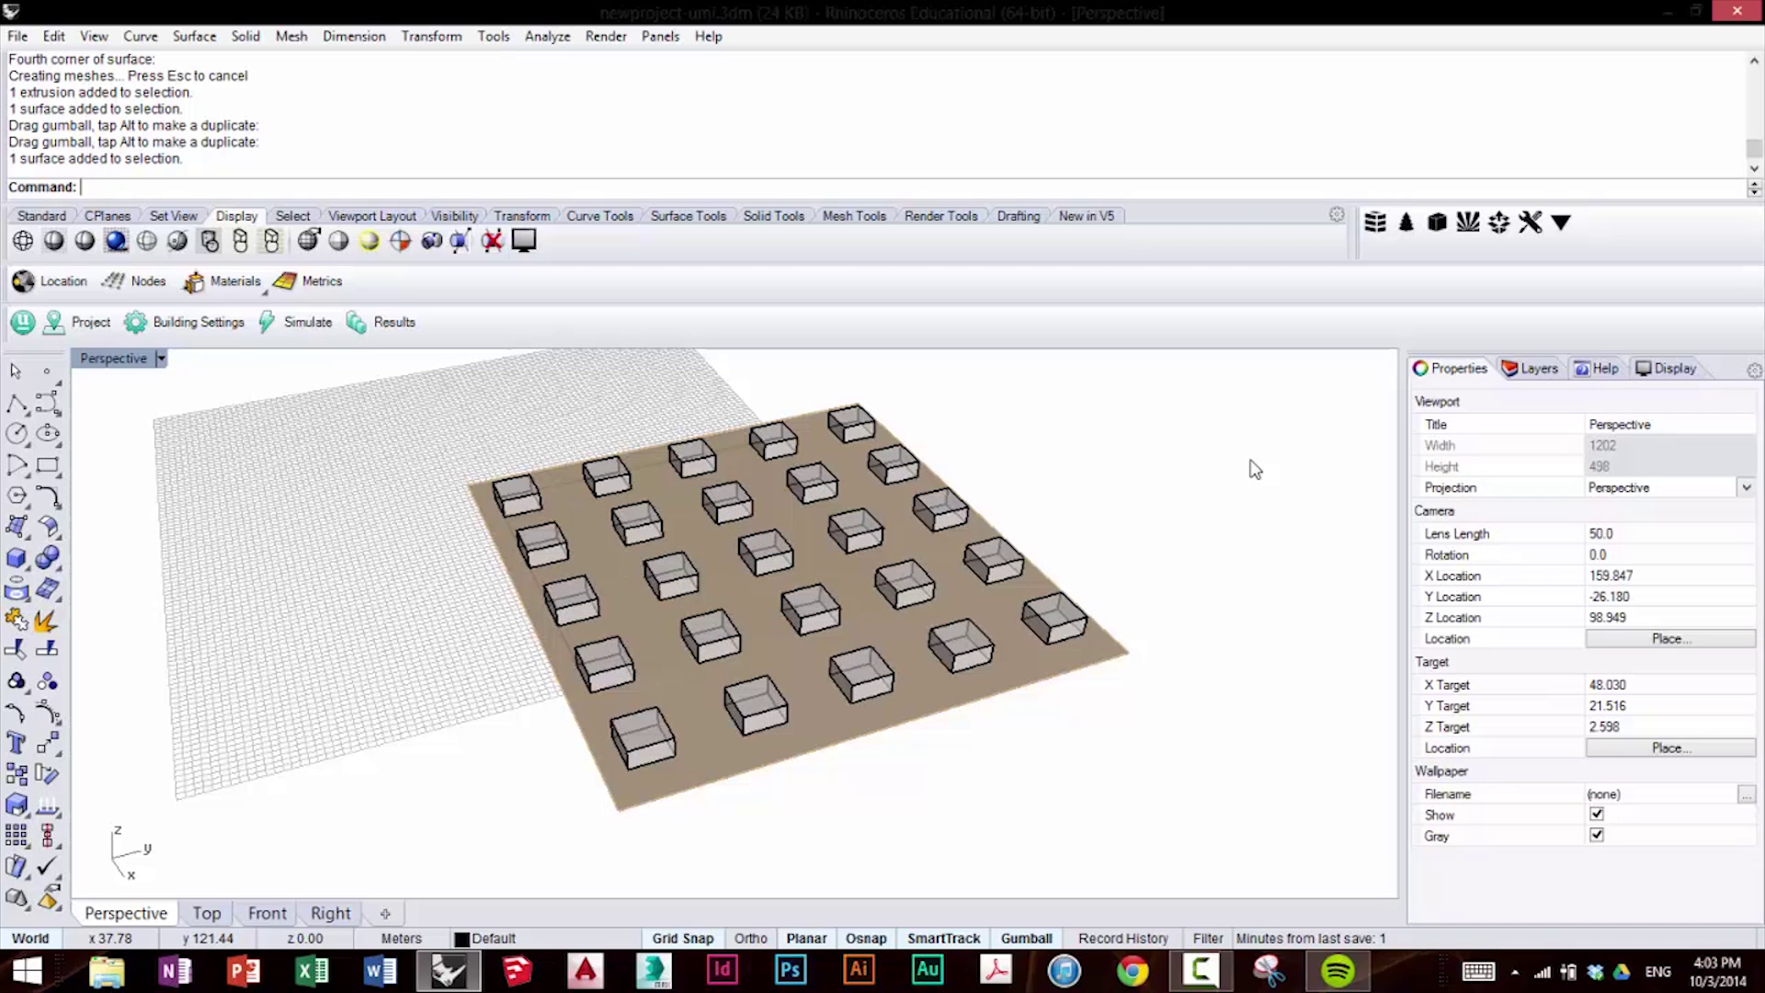
{"action": "right_click_drag", "start_coordinate": [1223, 550], "coordinate": [1237, 539]}
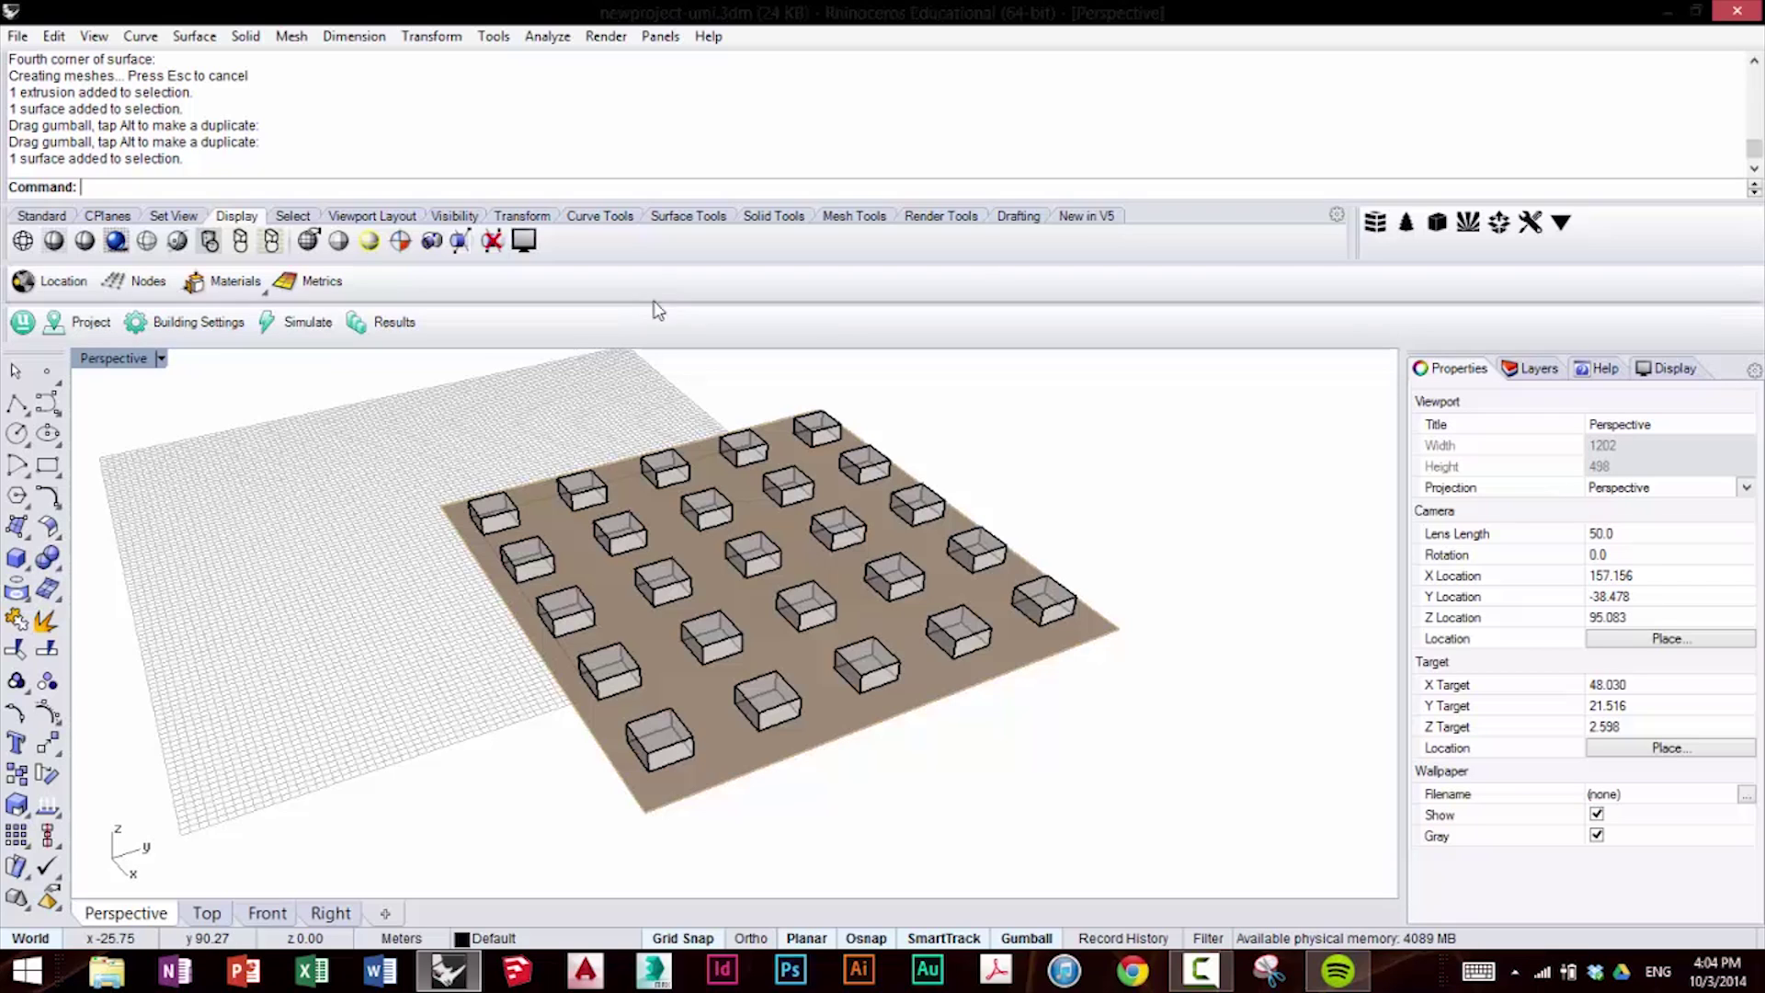
Show the umi Project settings: Boston Logan Intl. Arpt weather, template library, SDL Standard amenities.
{"action": "left_click", "coordinate": [86, 324]}
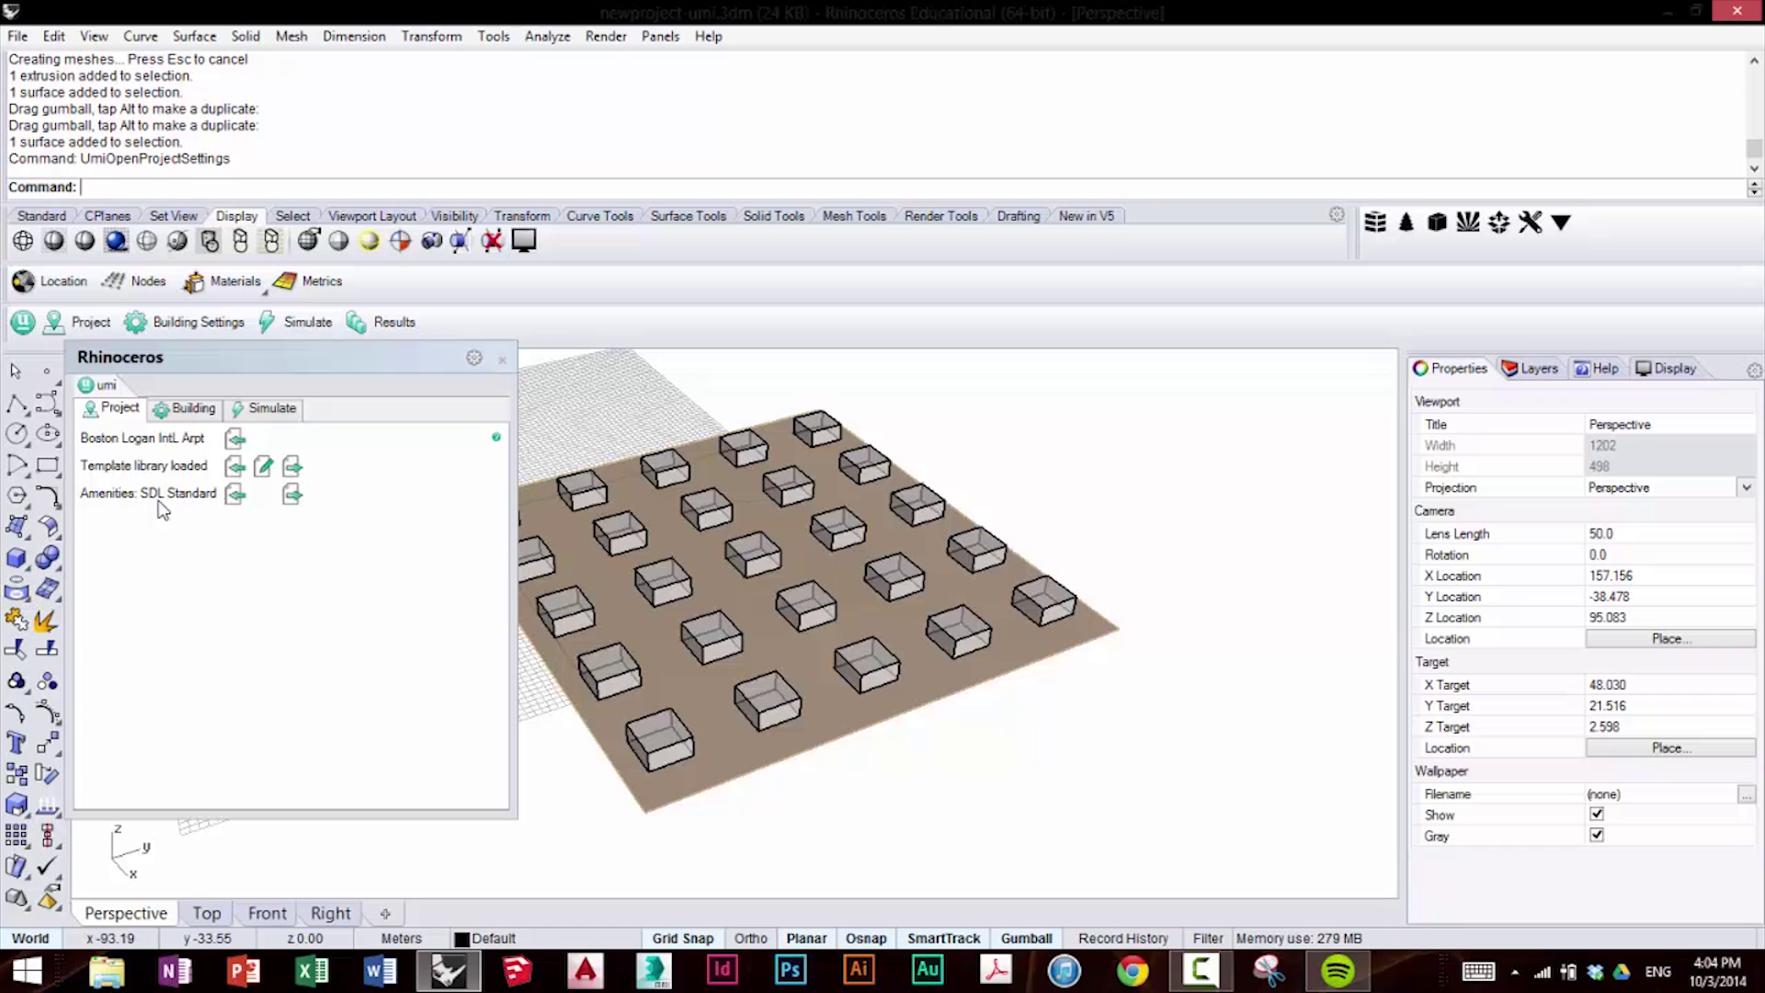
Select all boxes with SelPolysrf and give them the CZ3_Office_WoodFrame building template.
{"action": "left_click", "coordinate": [185, 413]}
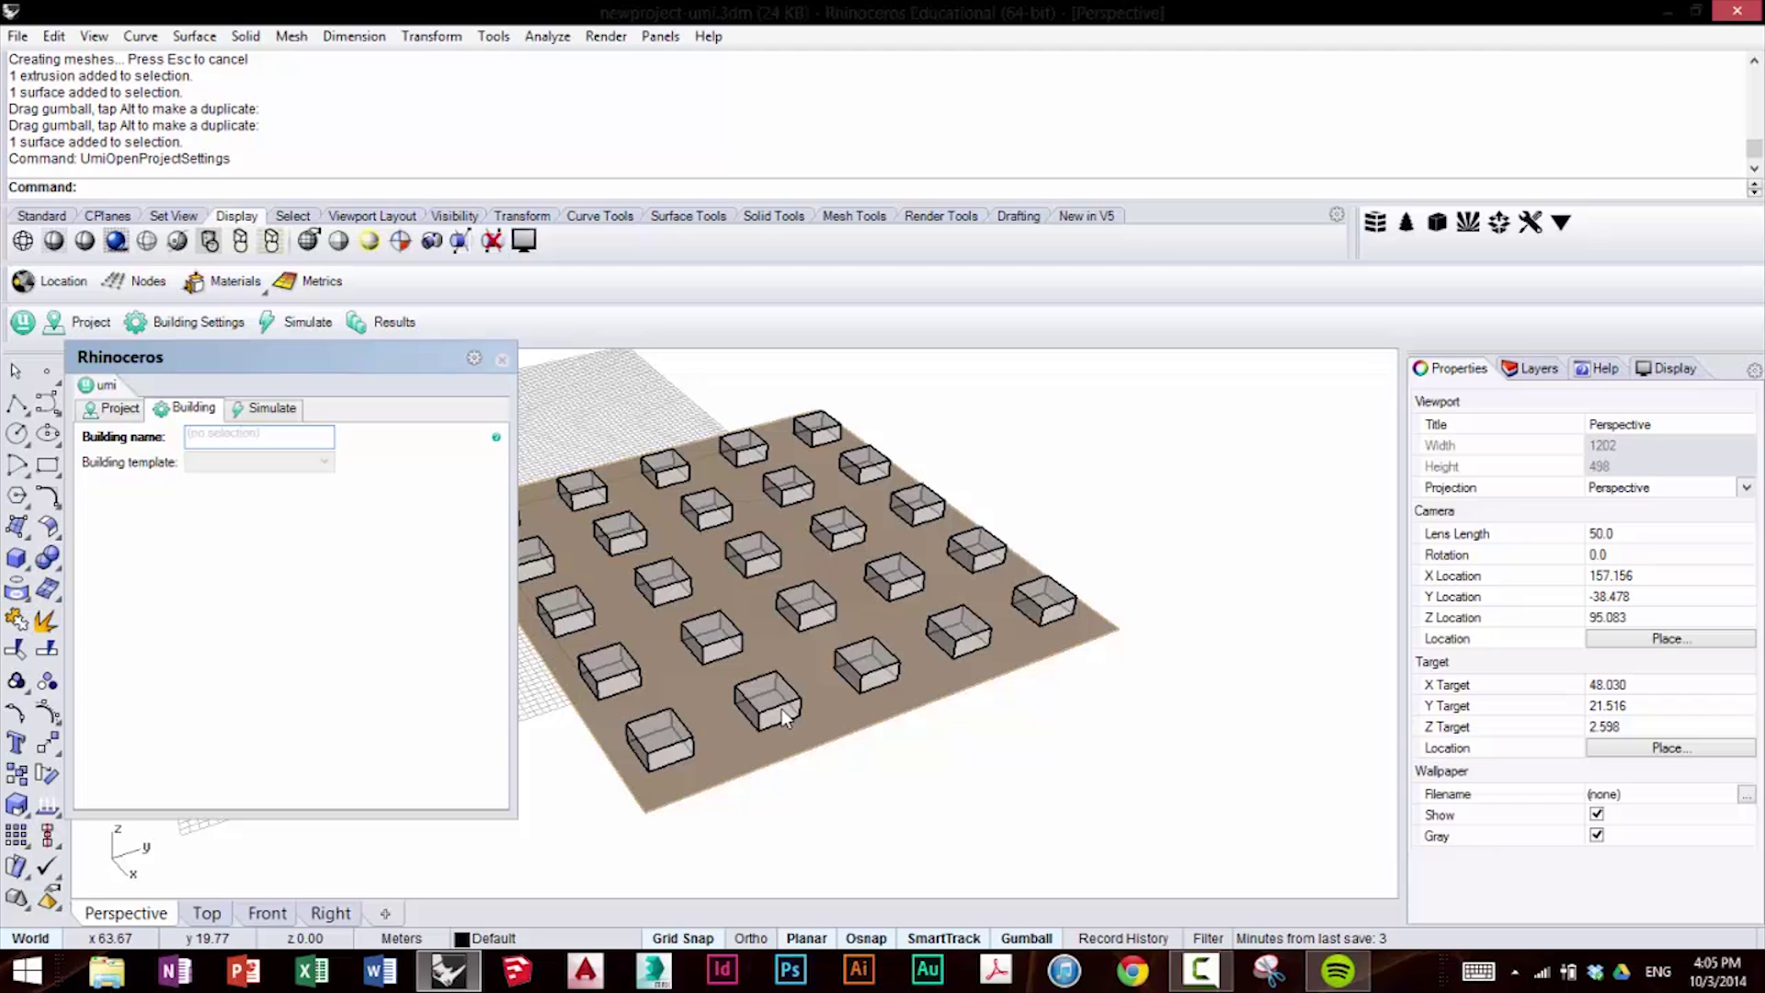
{"action": "left_click", "coordinate": [150, 195]}
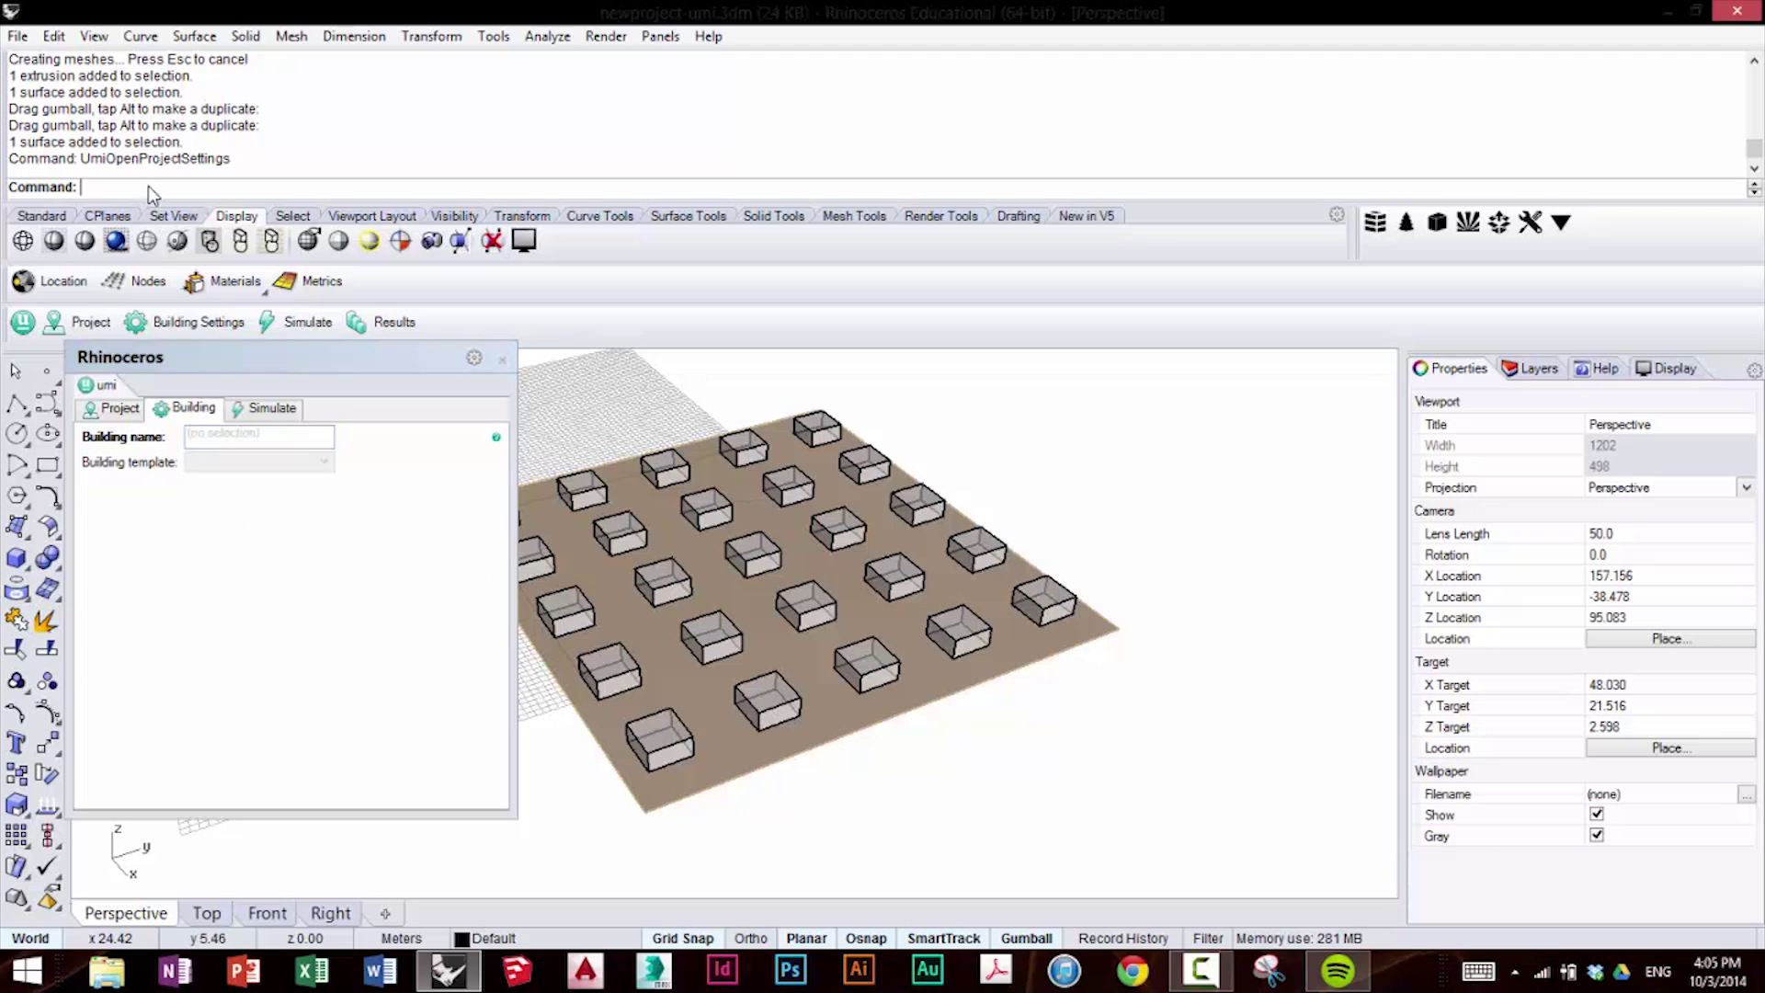
{"action": "type", "text": "SelPolysrf"}
{"action": "key", "text": "Return"}
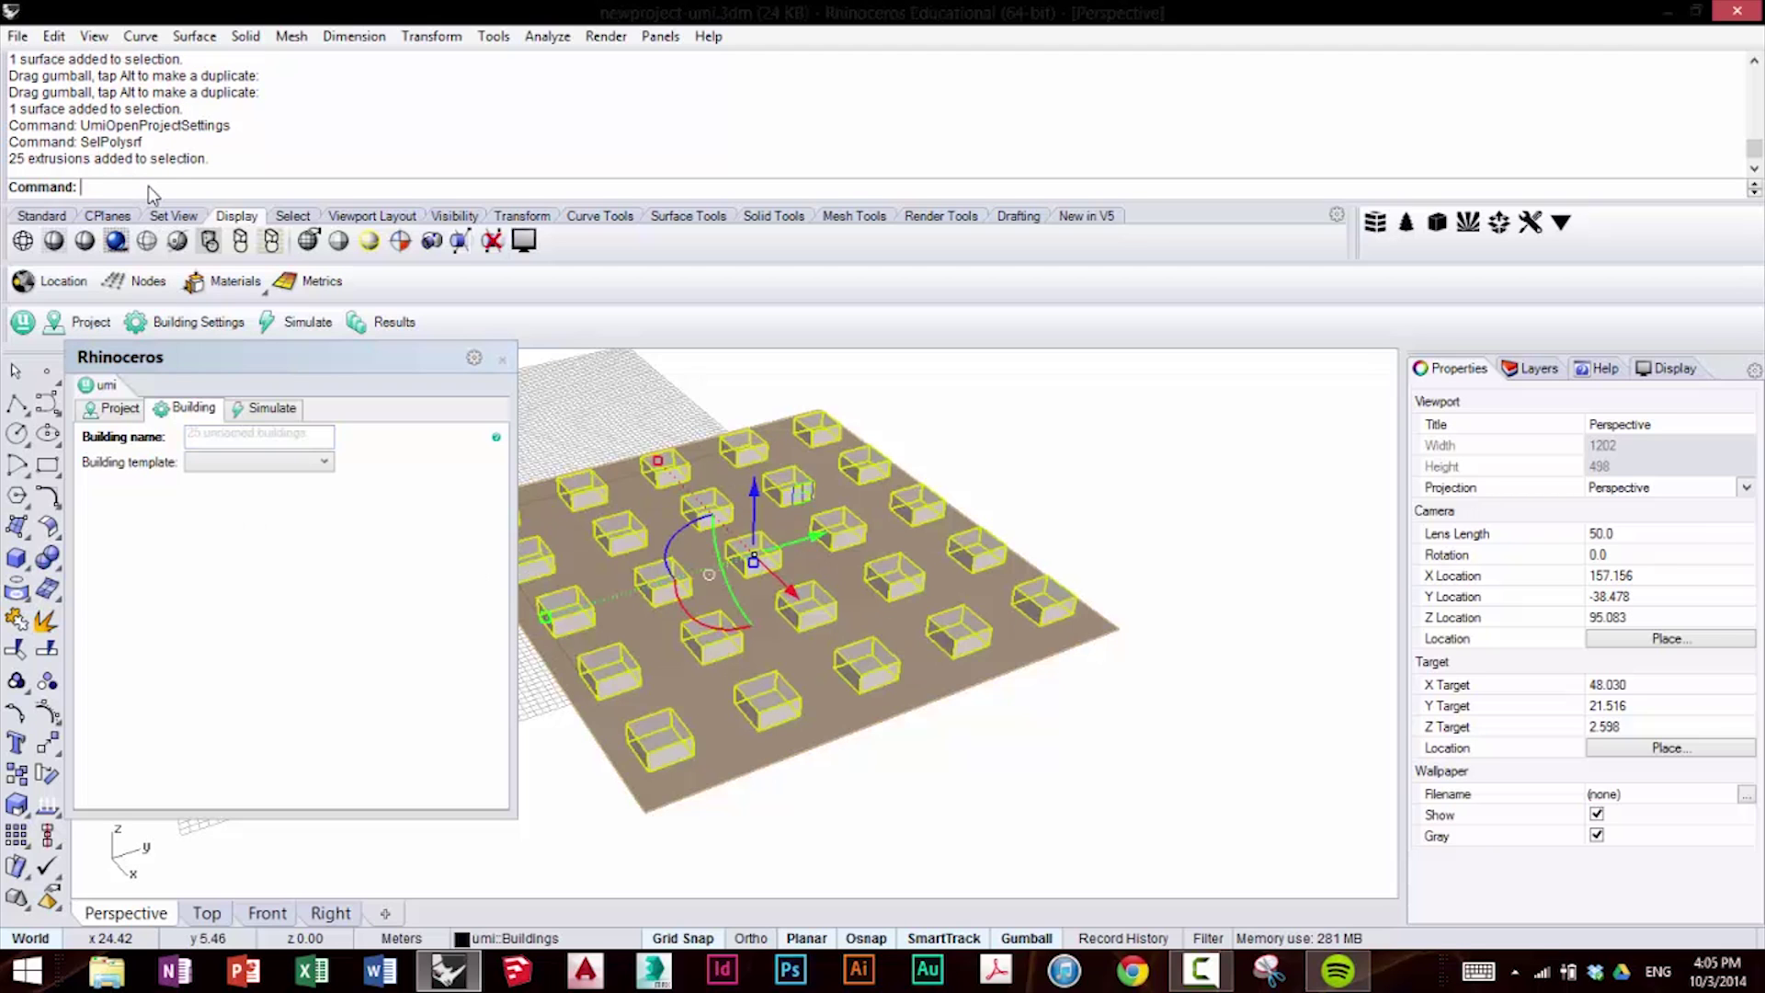
{"action": "scroll", "coordinate": [1140, 618], "scroll_direction": "down", "scroll_amount": 3}
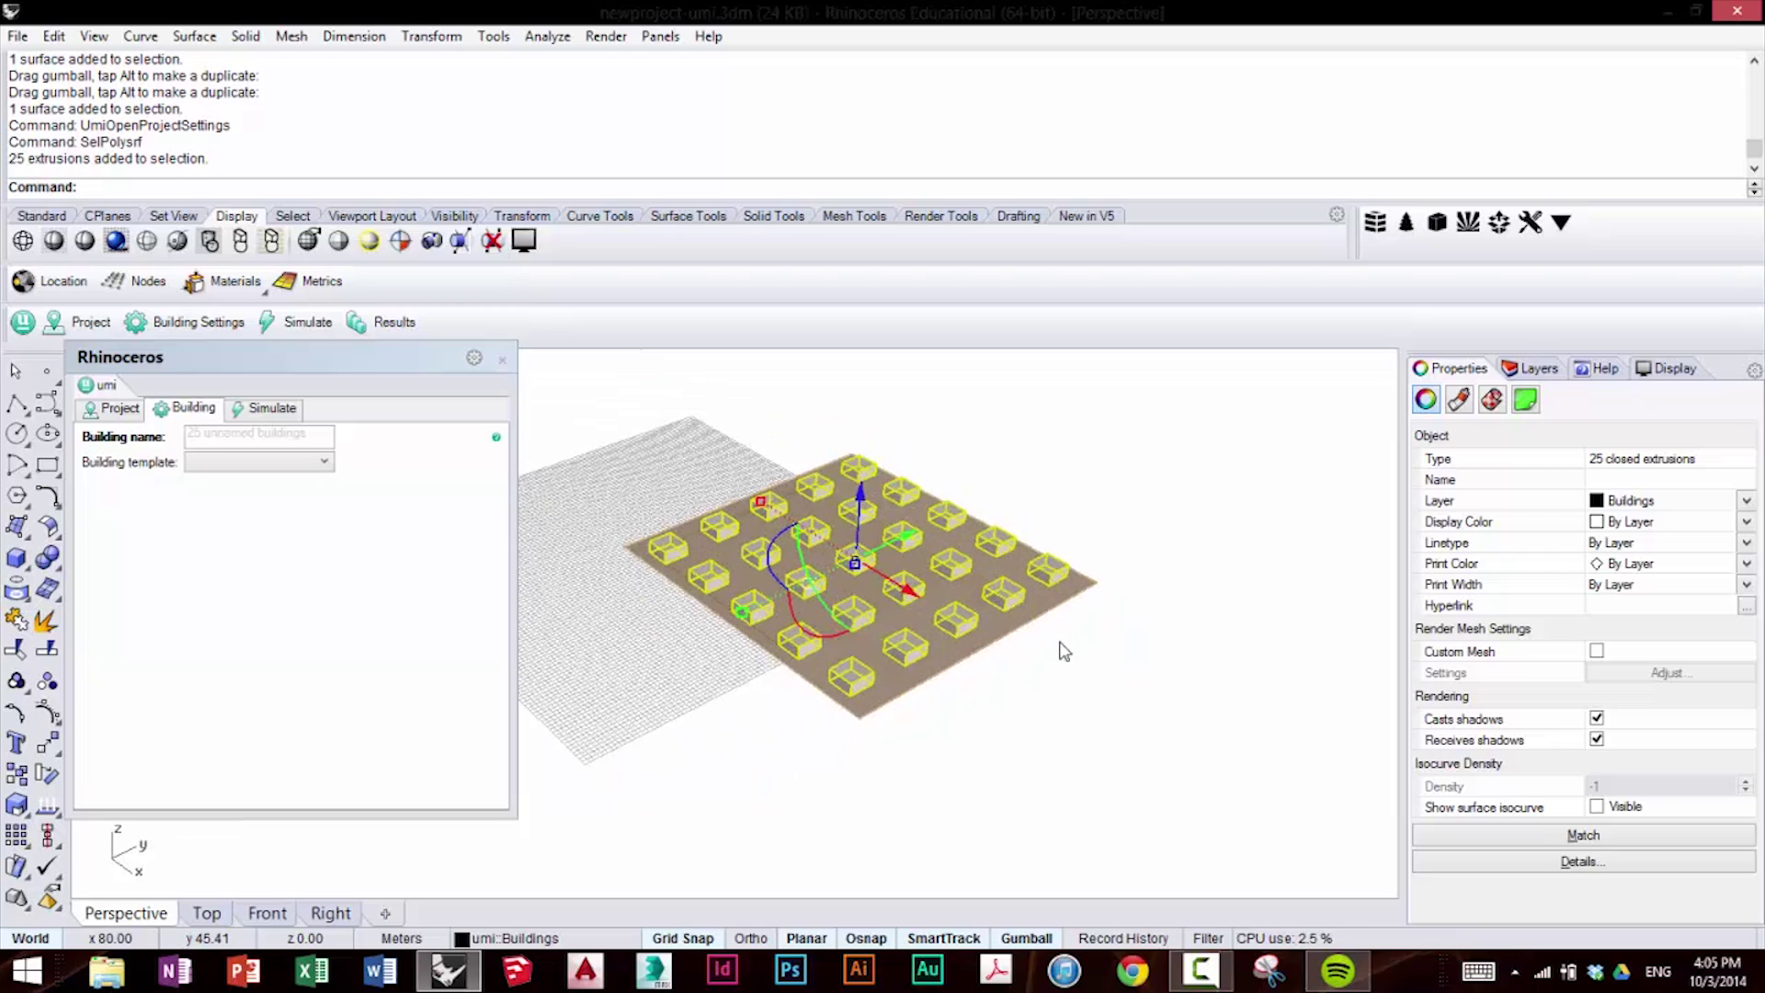
{"action": "left_click", "coordinate": [316, 469]}
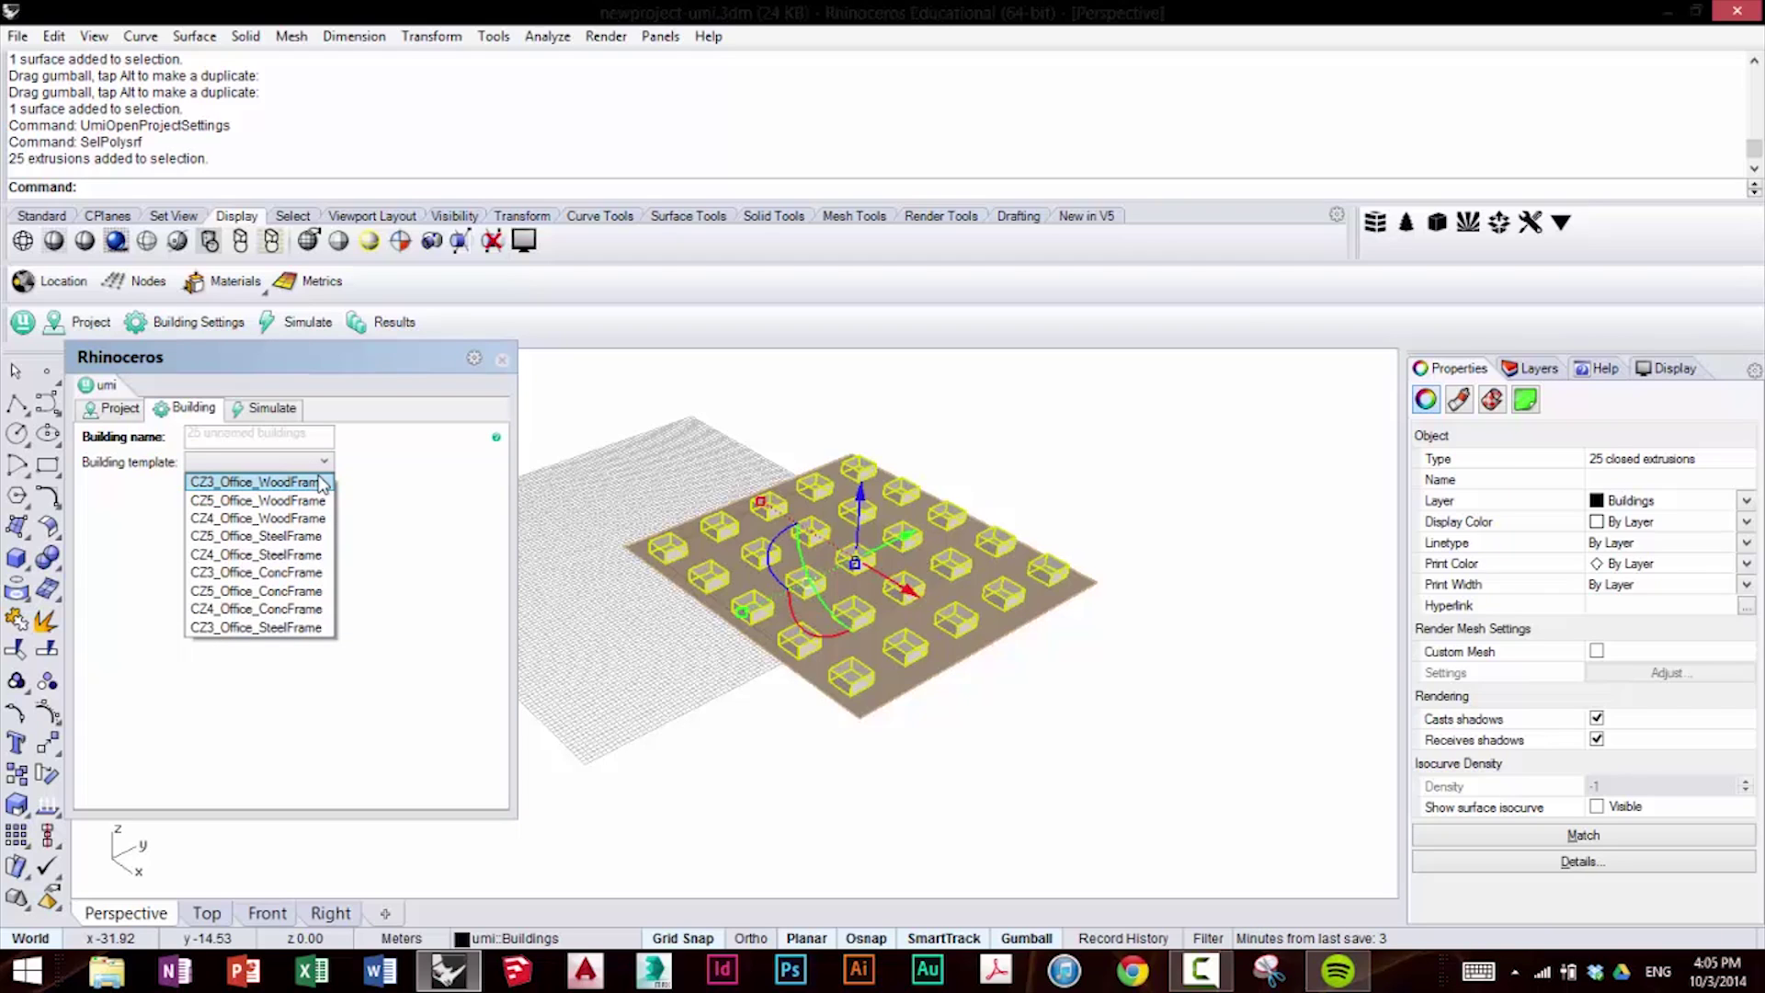
{"action": "left_click", "coordinate": [321, 482]}
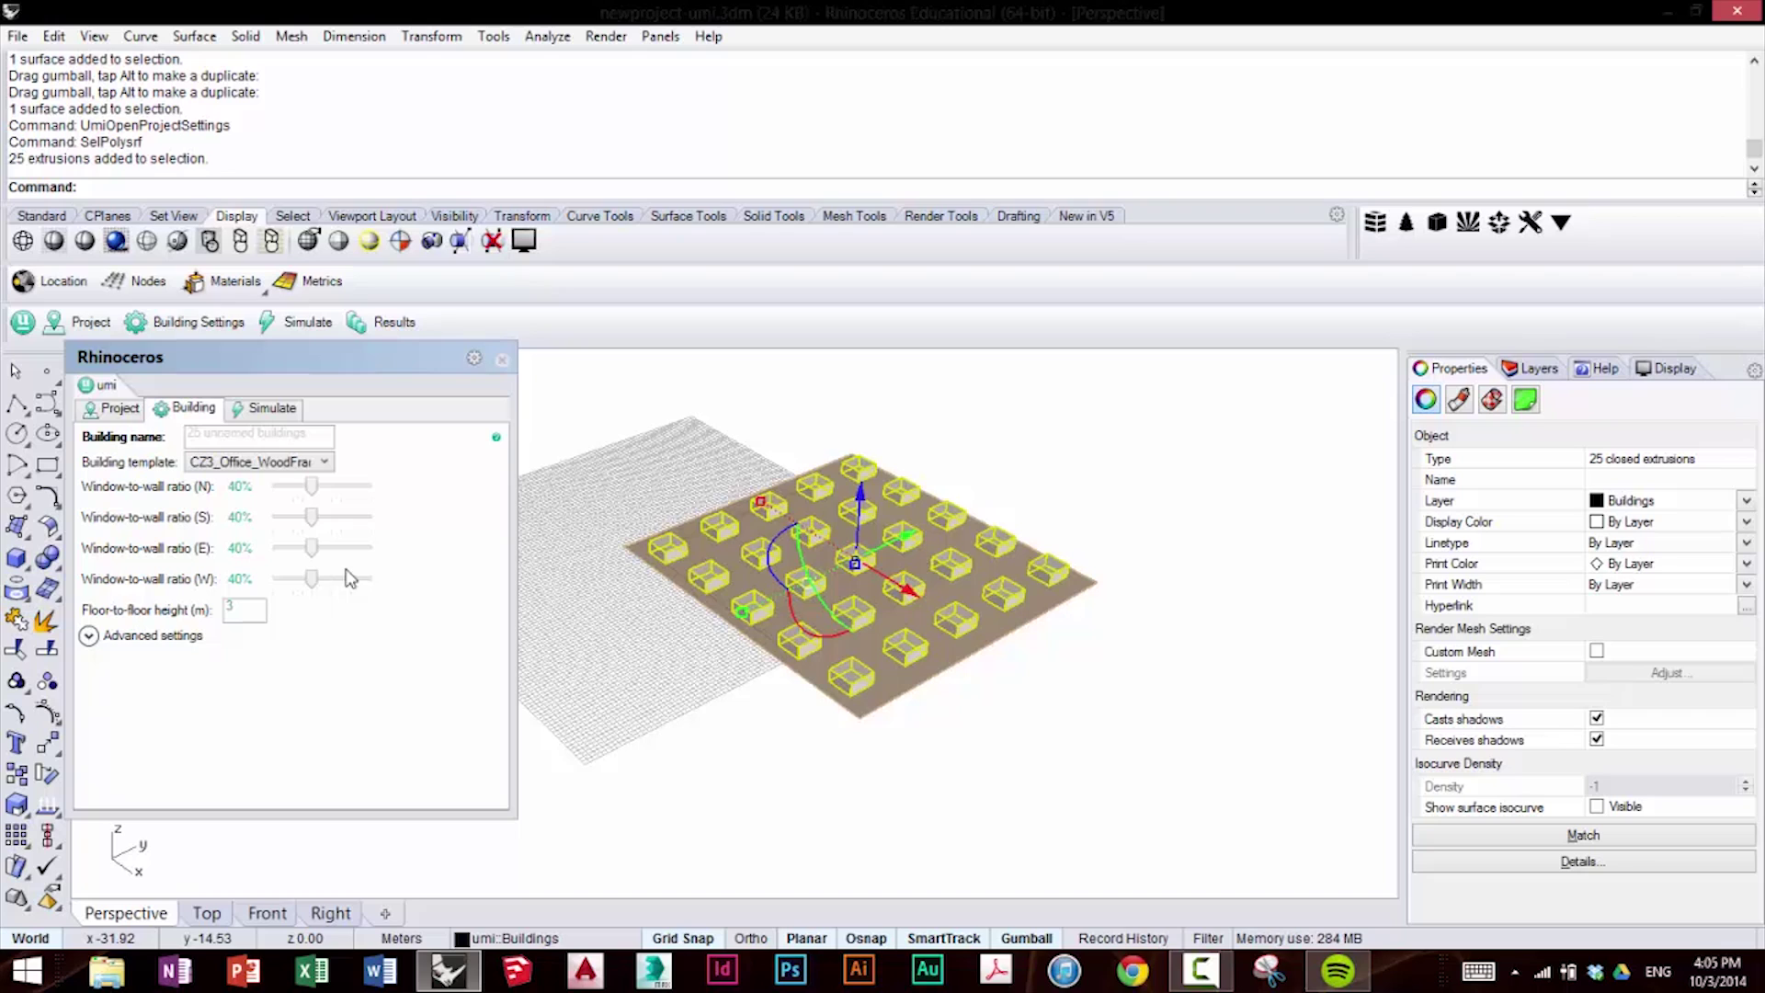
Recalculate on the Simulate tab, giving a site FAR of 0.16.
{"action": "left_click", "coordinate": [260, 408]}
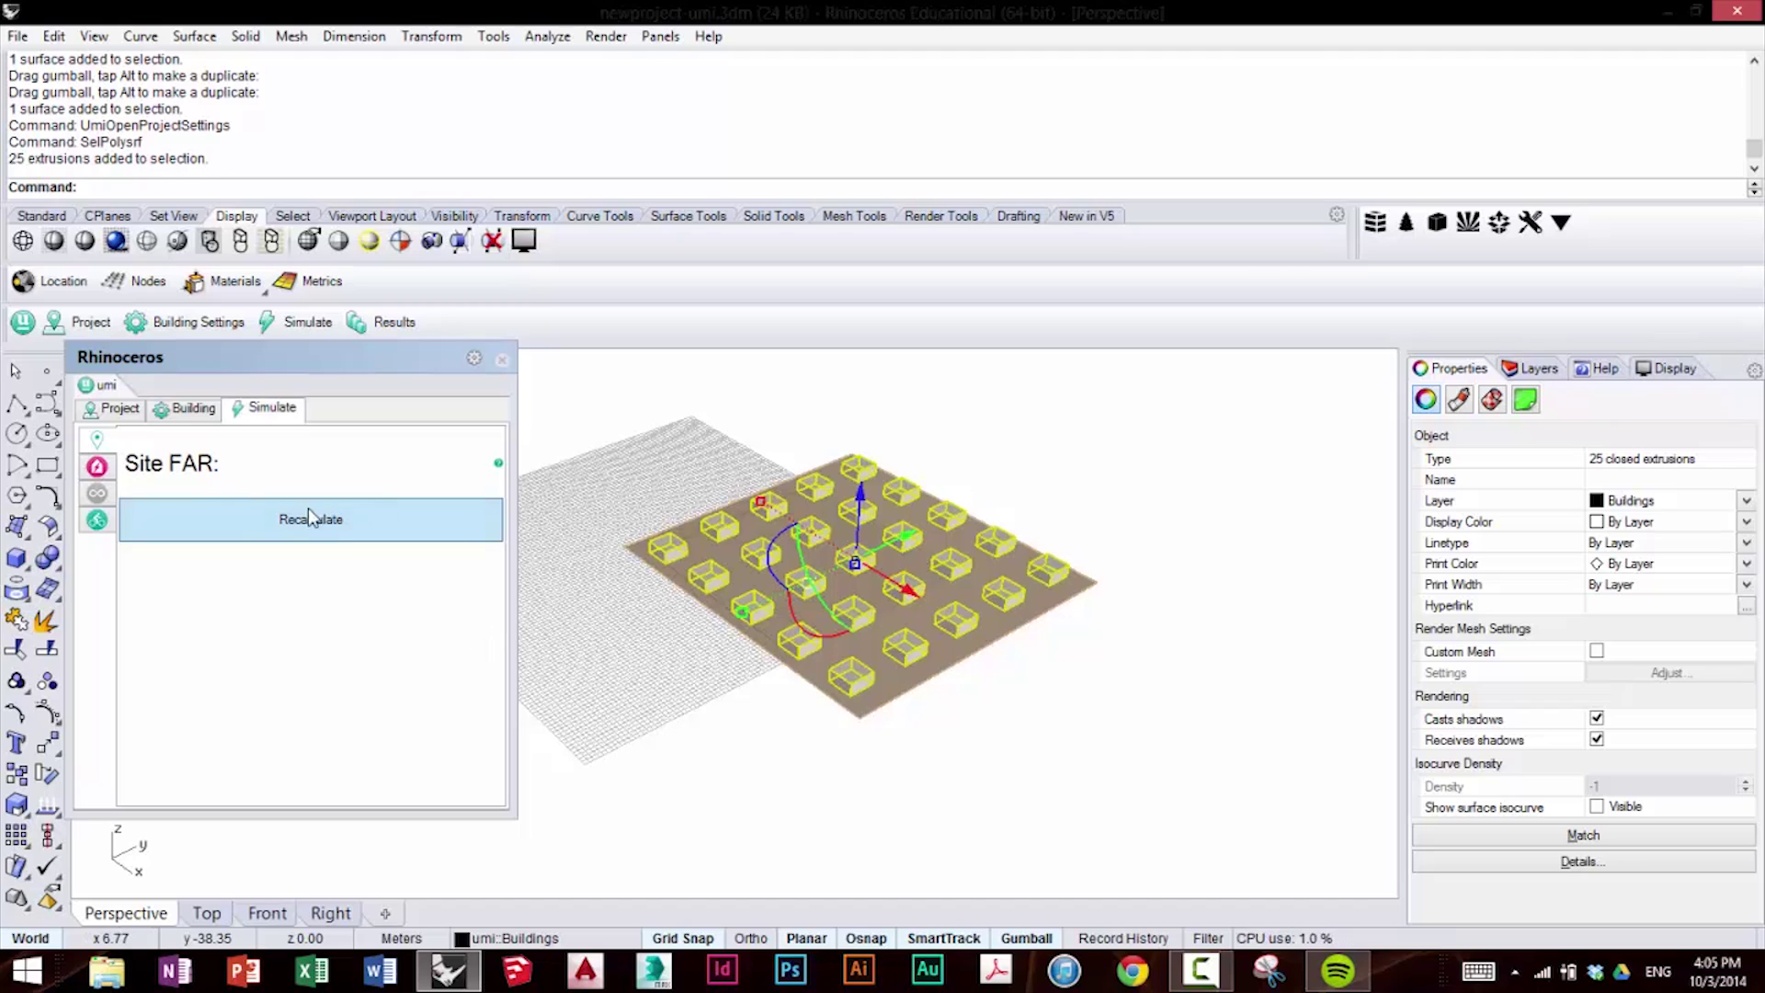
{"action": "left_click", "coordinate": [232, 520]}
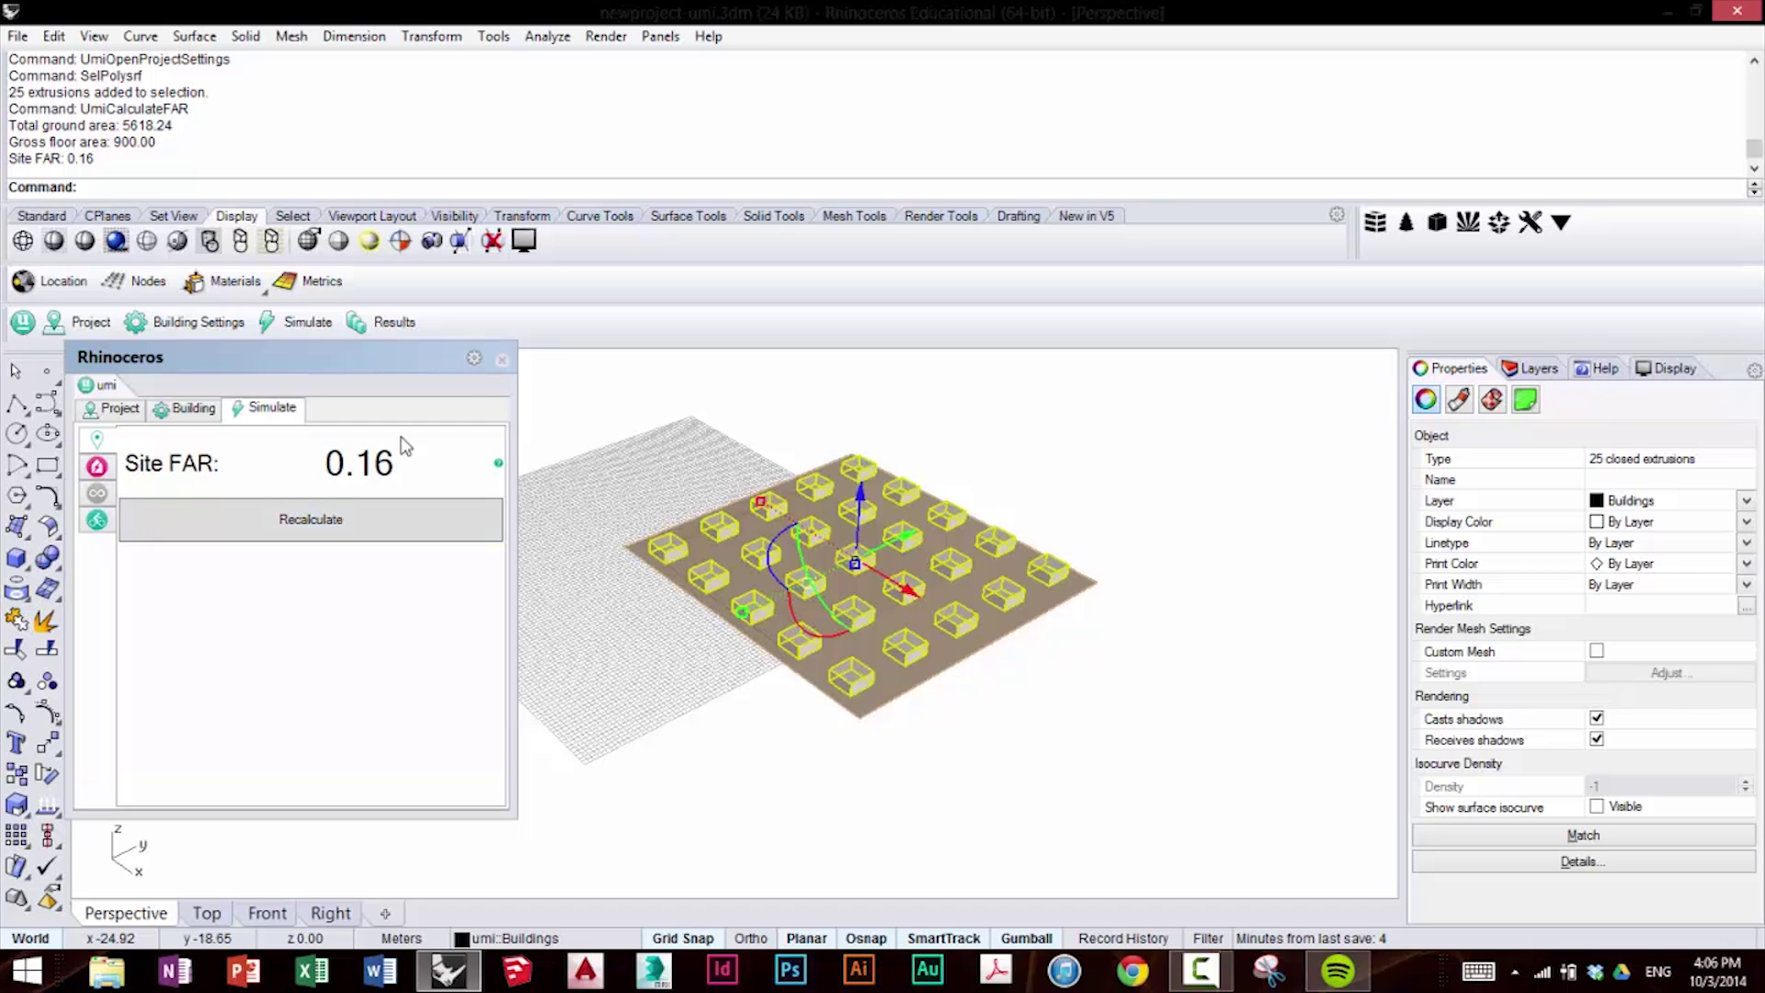
Close the umi panel, save the project to far.umi, and exit Rhino.
{"action": "left_click", "coordinate": [502, 359]}
{"action": "left_click", "coordinate": [497, 478]}
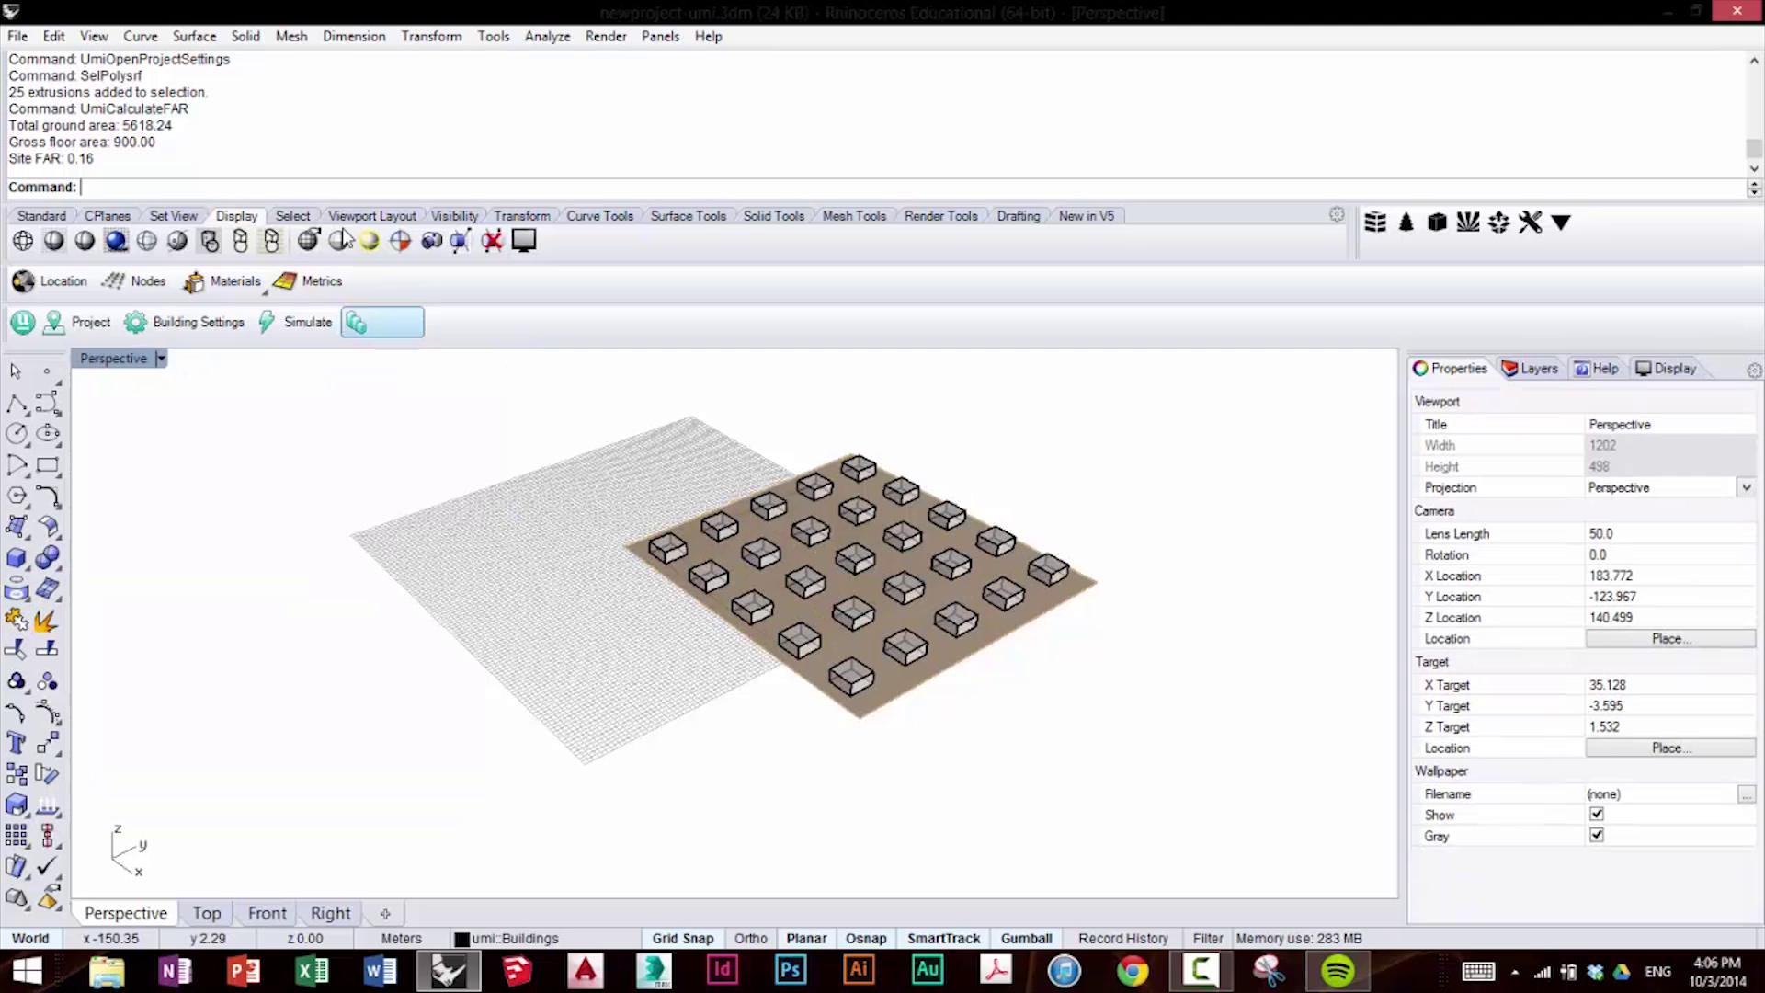
{"action": "left_click", "coordinate": [18, 36]}
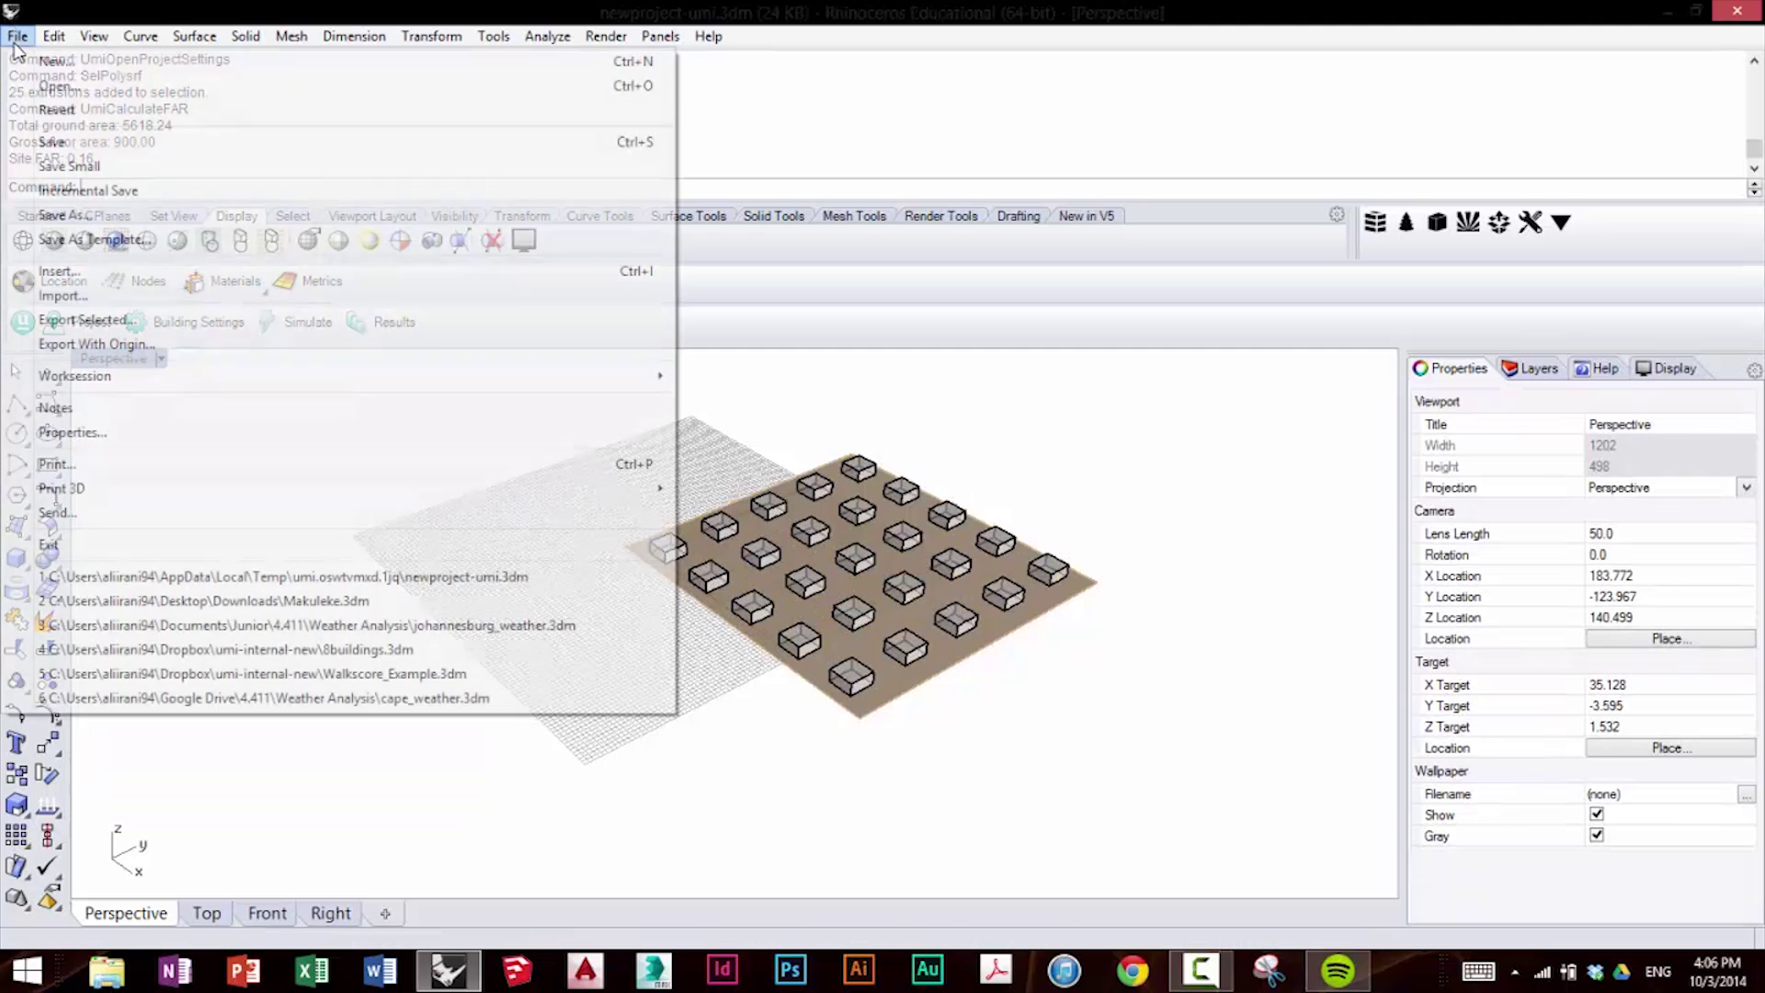
{"action": "left_click", "coordinate": [51, 142]}
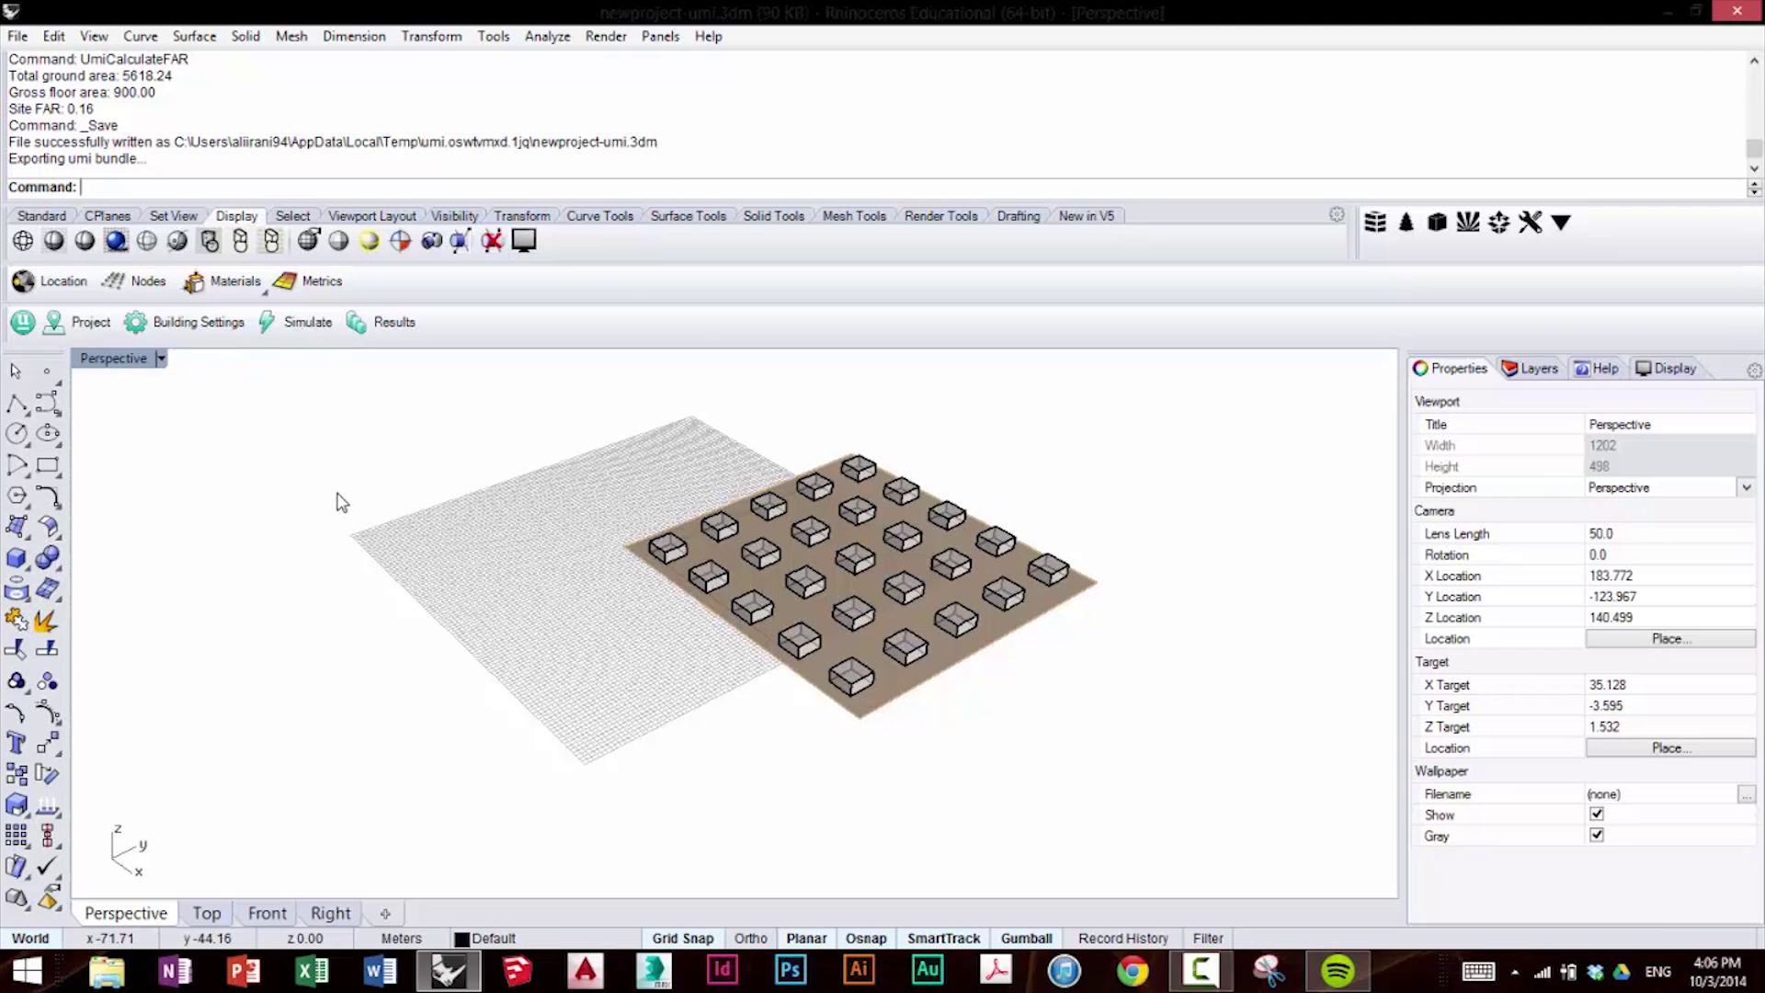
{"action": "left_click", "coordinate": [1731, 10]}
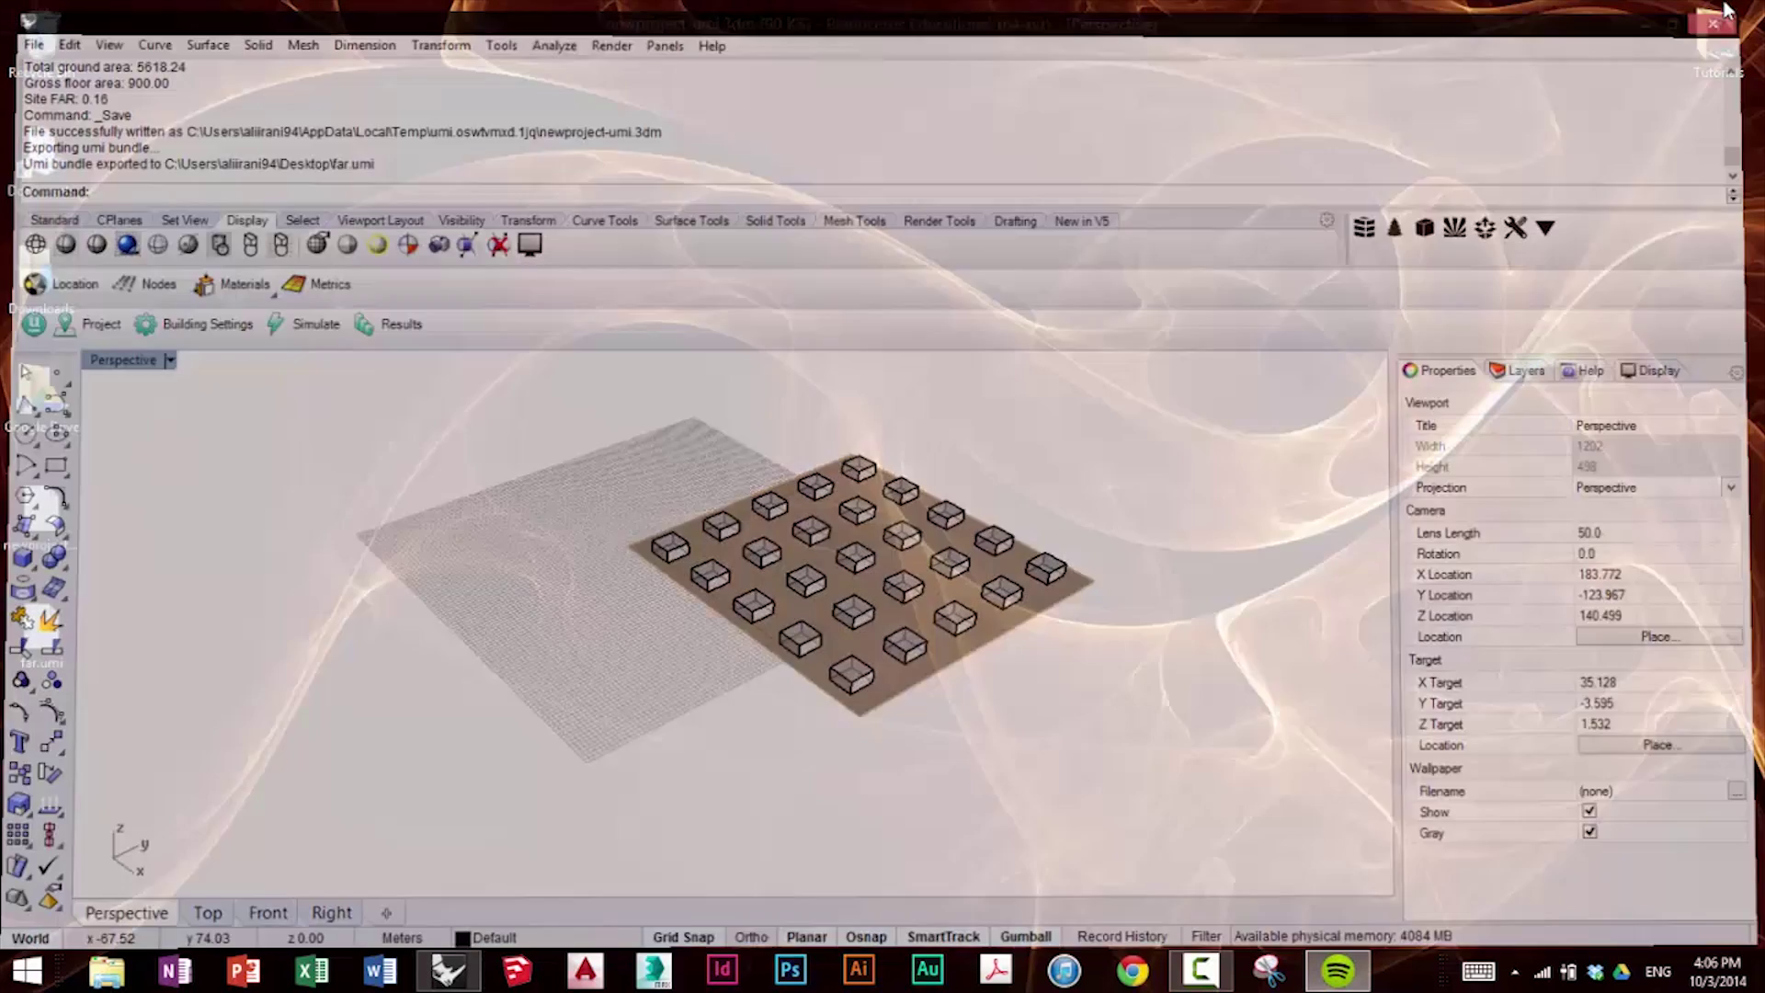